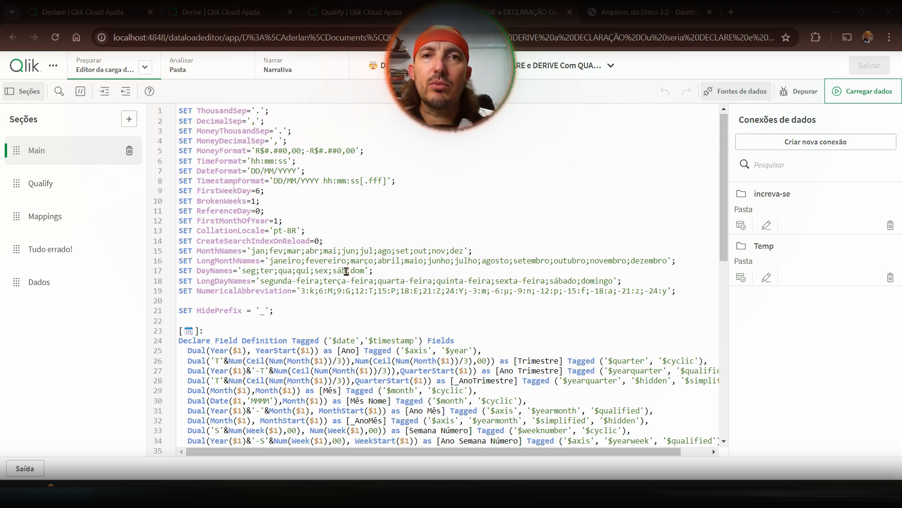
# Review the Main section's script, from the regional SET variables and HidePrefix to the date field definition and its explicit-tag Derive statement.
pyautogui.click(308, 227)
pyautogui.click(324, 315)
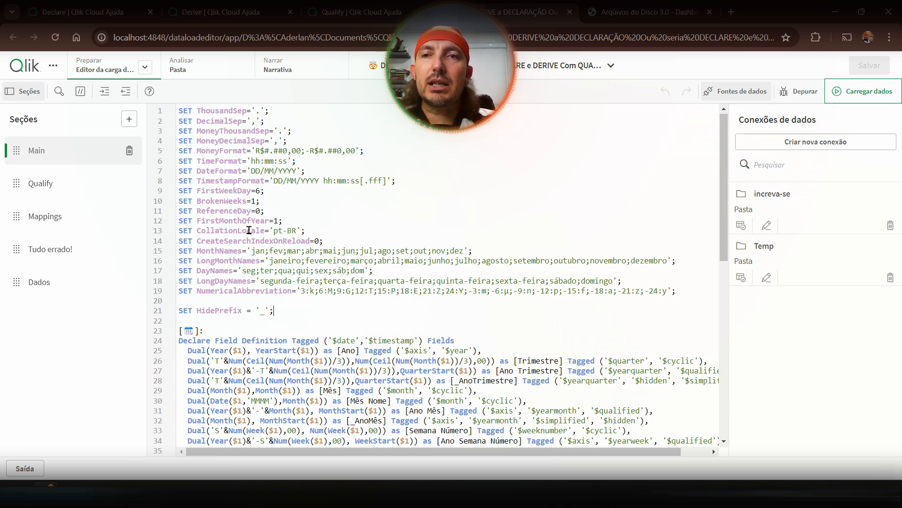
pyautogui.click(356, 335)
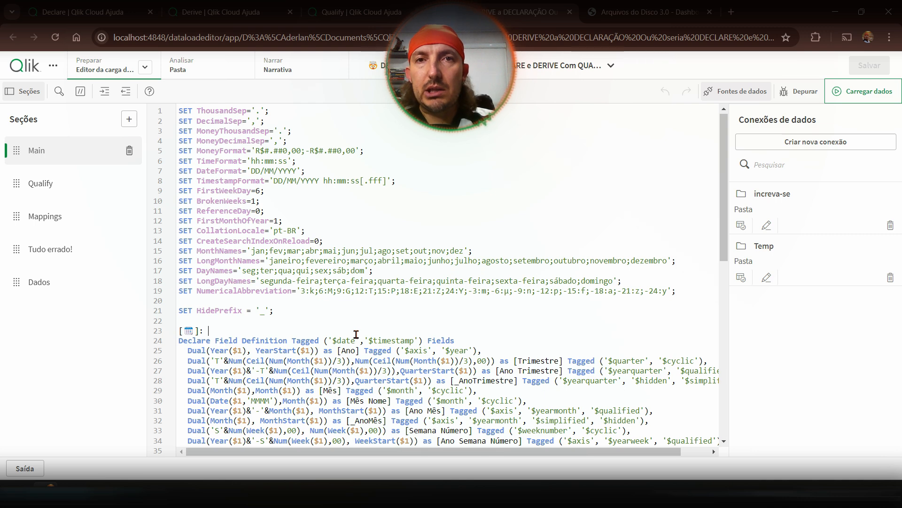
pyautogui.click(303, 323)
pyautogui.click(303, 323)
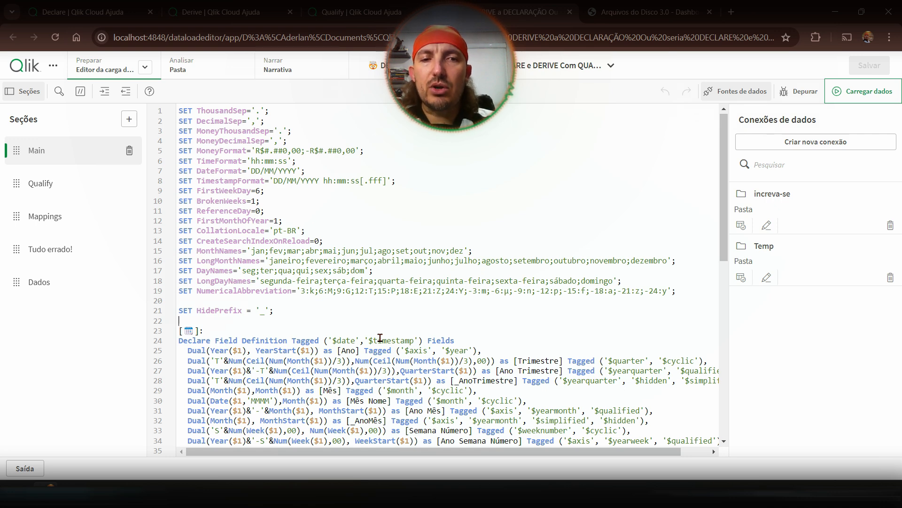
pyautogui.scroll(-1, 381, 337)
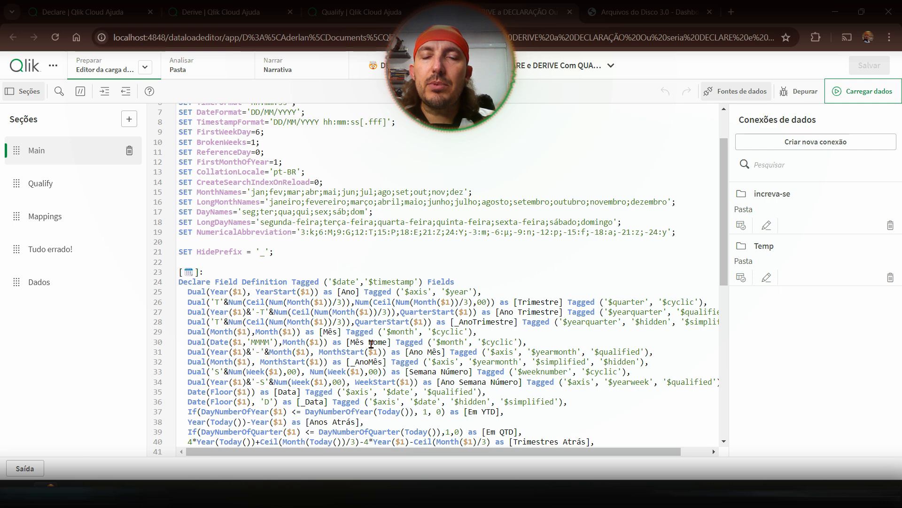
pyautogui.scroll(-2, 345, 329)
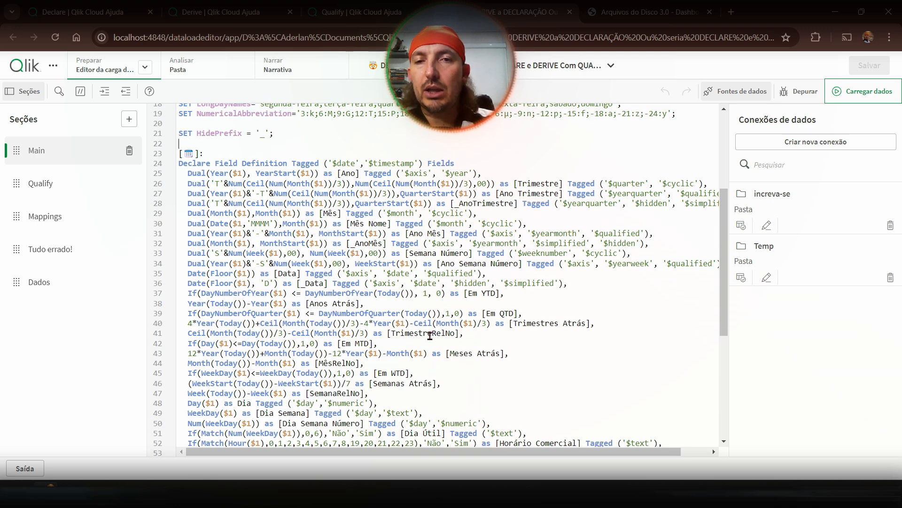
pyautogui.scroll(-6, 429, 335)
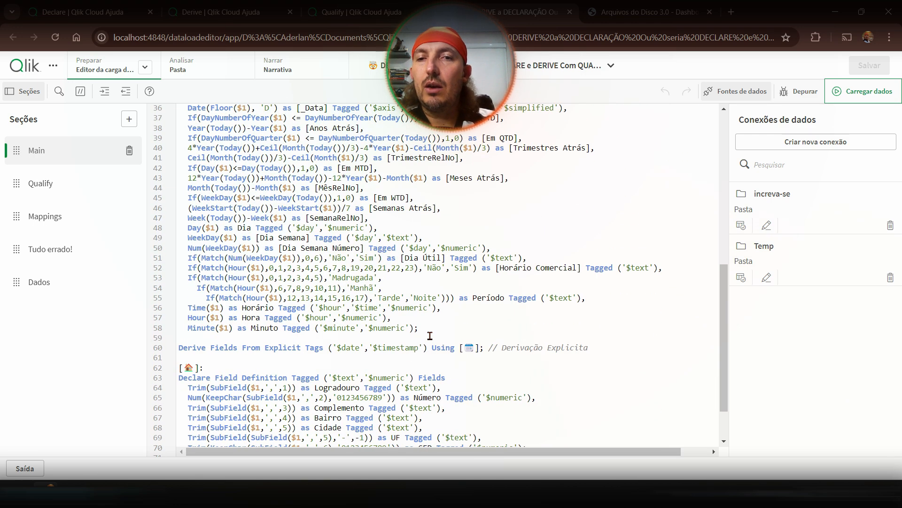
pyautogui.scroll(12, 429, 335)
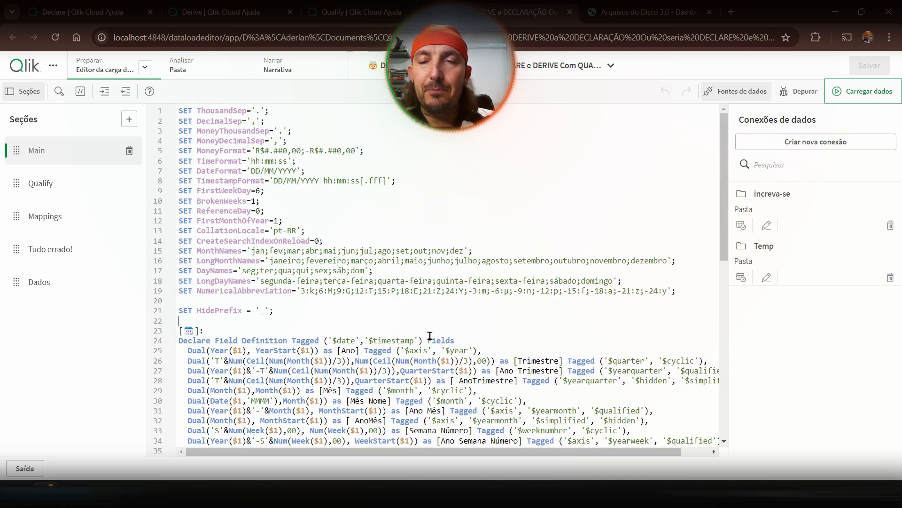
pyautogui.scroll(-4, 336, 322)
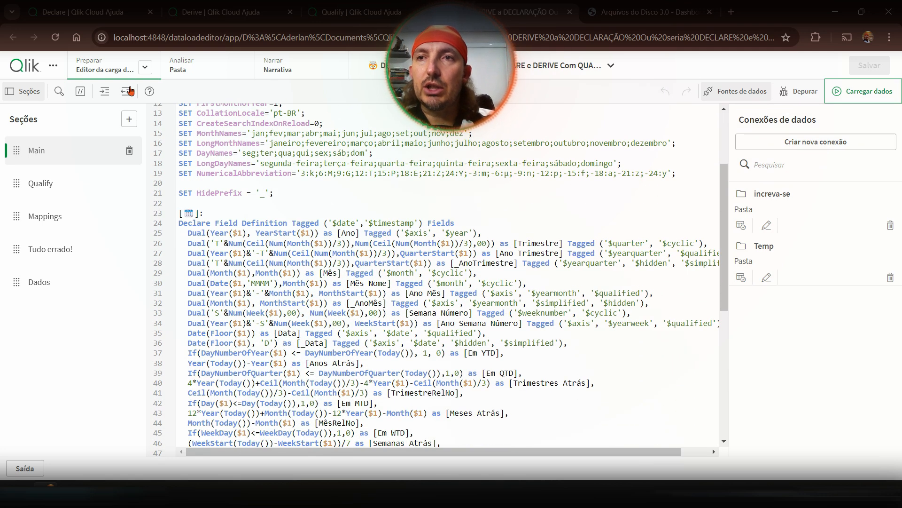
# Read the Declare page in Qlik Help, covering its syntax, arguments, calendar example and the reuse of an existing field definition.
pyautogui.click(74, 19)
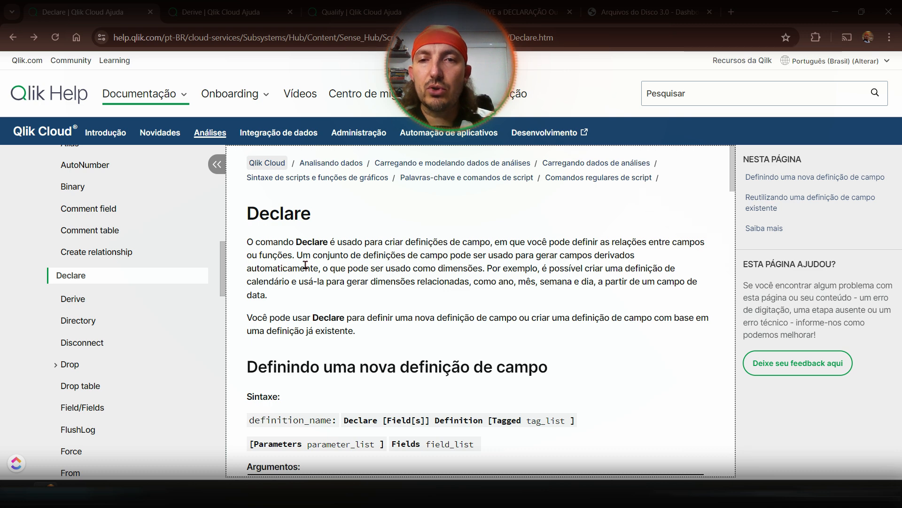
pyautogui.scroll(-3, 357, 295)
pyautogui.scroll(3, 383, 293)
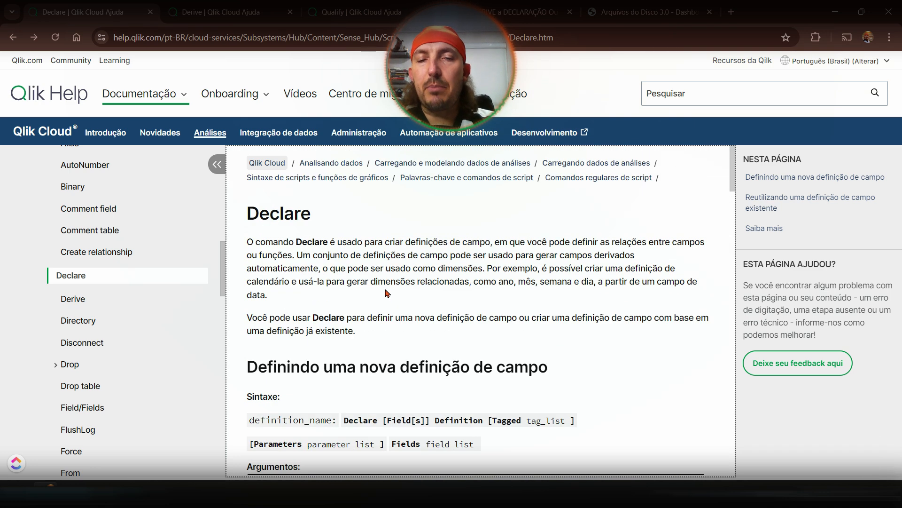
pyautogui.scroll(-1, 378, 273)
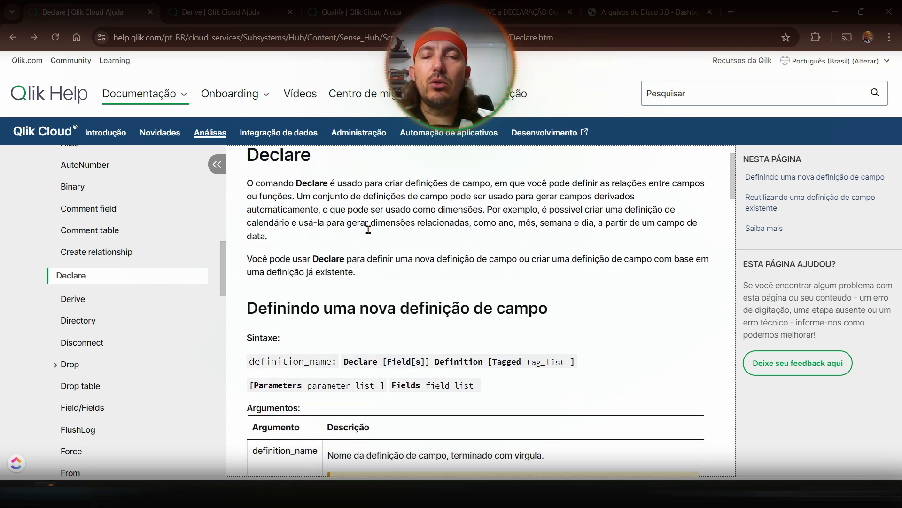
pyautogui.scroll(-1, 402, 310)
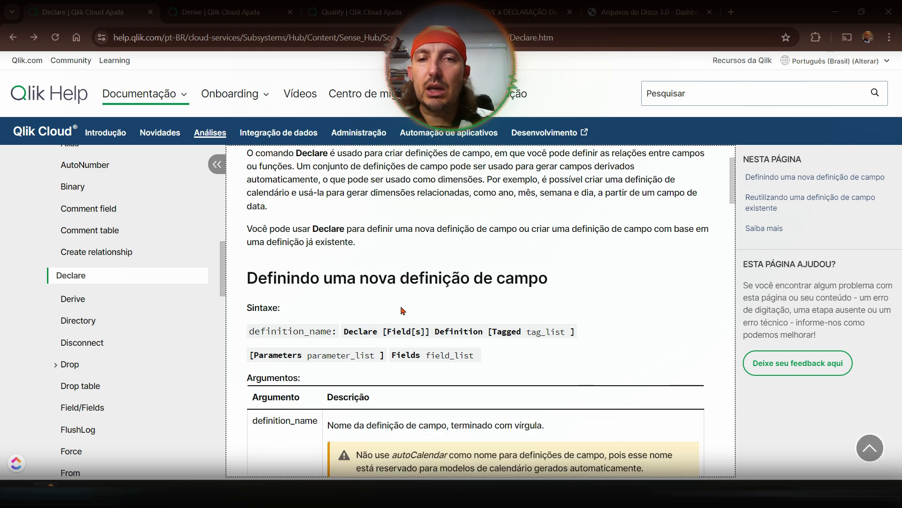
pyautogui.scroll(-6, 403, 310)
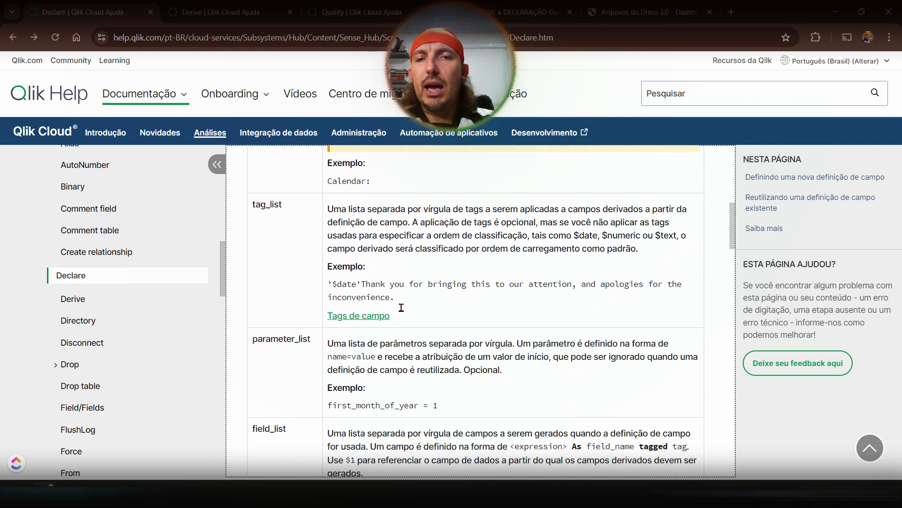
pyautogui.scroll(-8, 401, 308)
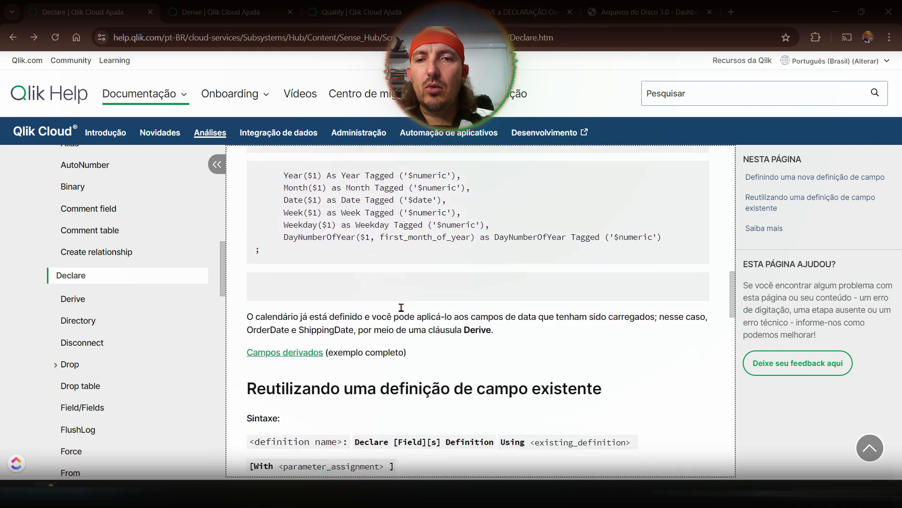
pyautogui.scroll(-4, 402, 307)
# Read the Derive page in Qlik Help, examining the field-list, explicit-tag and implicit-tag syntax variants and their examples.
pyautogui.click(219, 14)
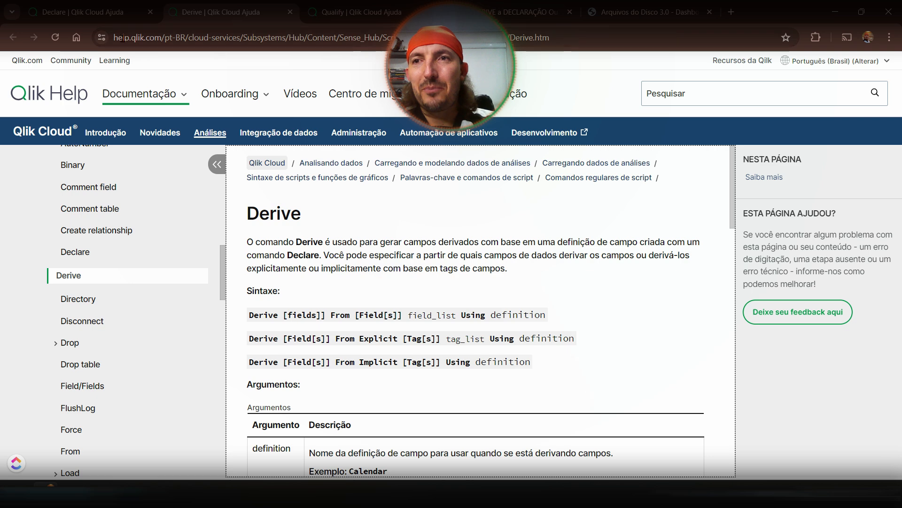
pyautogui.click(94, 13)
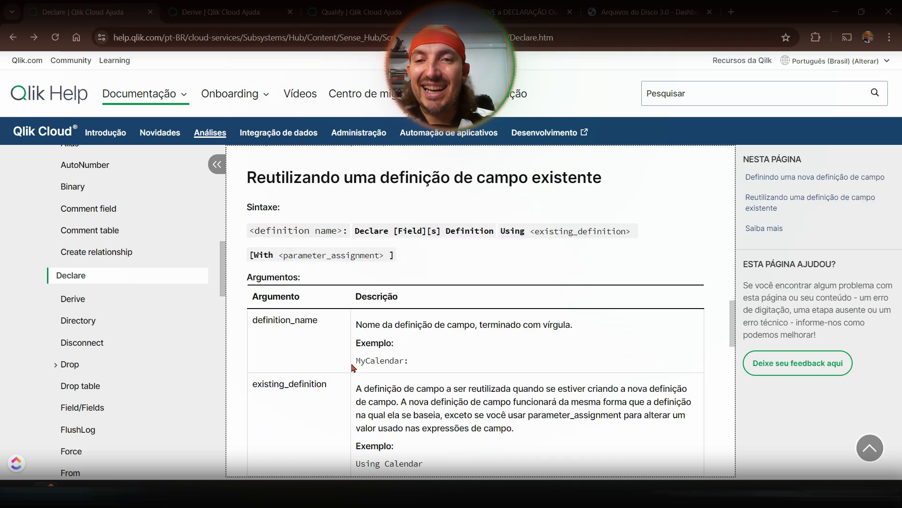
pyautogui.click(202, 12)
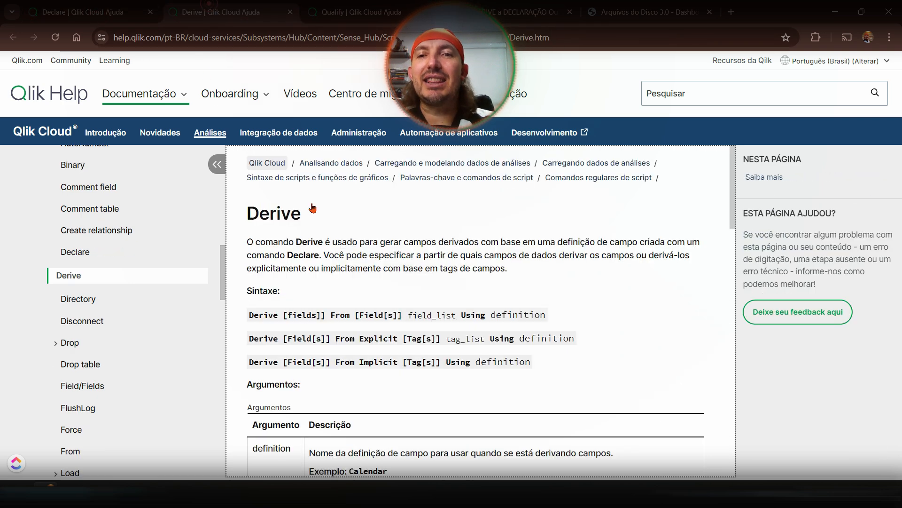
pyautogui.scroll(-1, 356, 301)
pyautogui.moveTo(258, 256); pyautogui.dragTo(474, 310)
pyautogui.click(564, 283)
pyautogui.moveTo(369, 280); pyautogui.dragTo(536, 281)
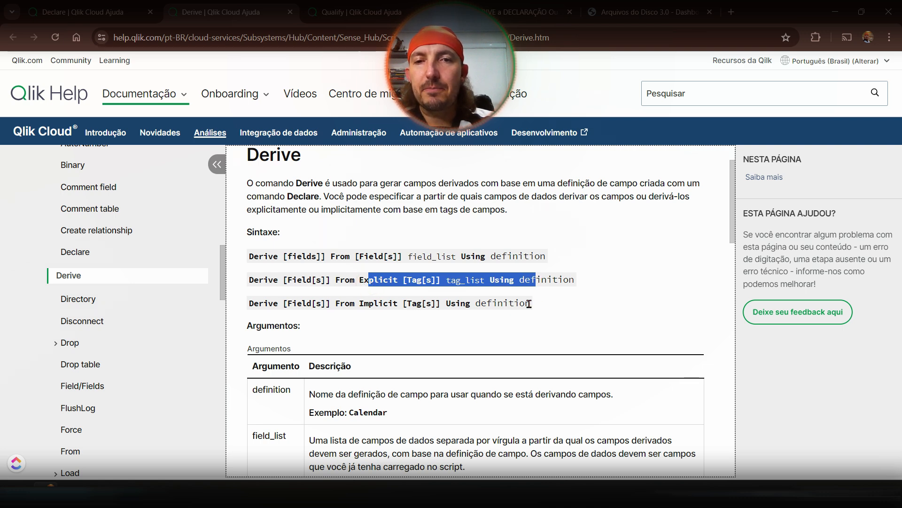
pyautogui.moveTo(376, 304); pyautogui.dragTo(466, 301)
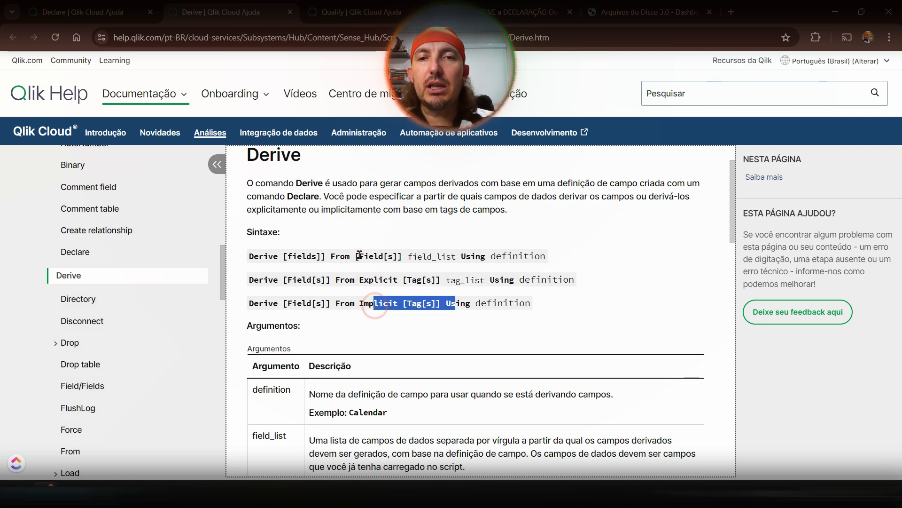
pyautogui.moveTo(358, 254); pyautogui.dragTo(522, 257)
pyautogui.scroll(-3, 484, 318)
pyautogui.scroll(-10, 484, 318)
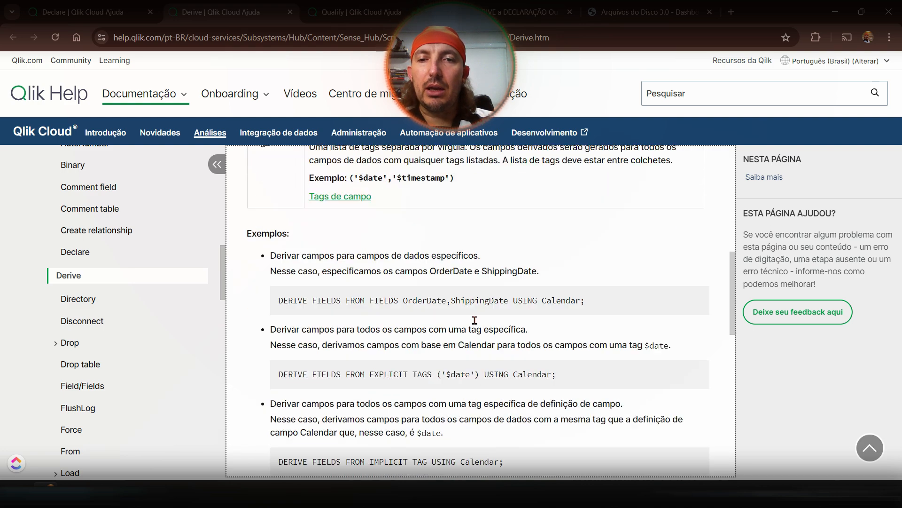
pyautogui.scroll(6, 442, 349)
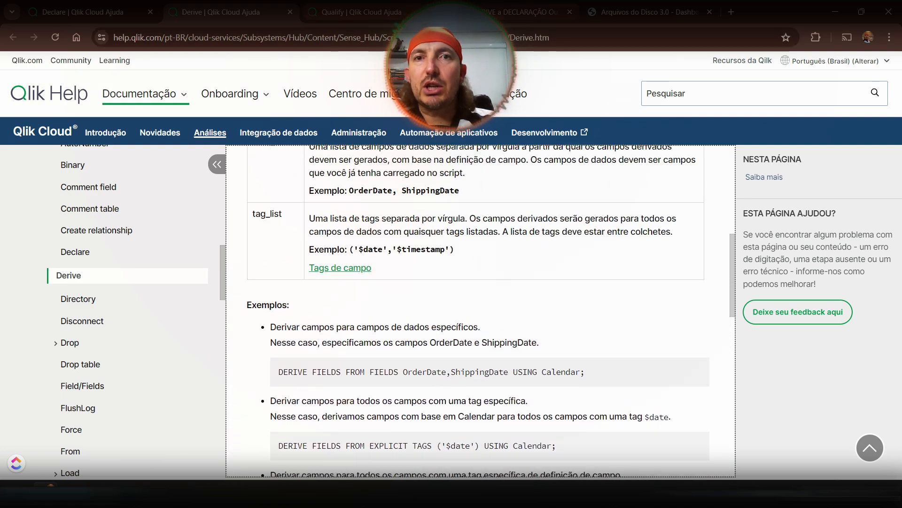
# Return to the Qlik Sense data load editor, open the "Tudo errado!" script section and run the data load.
pyautogui.click(503, 19)
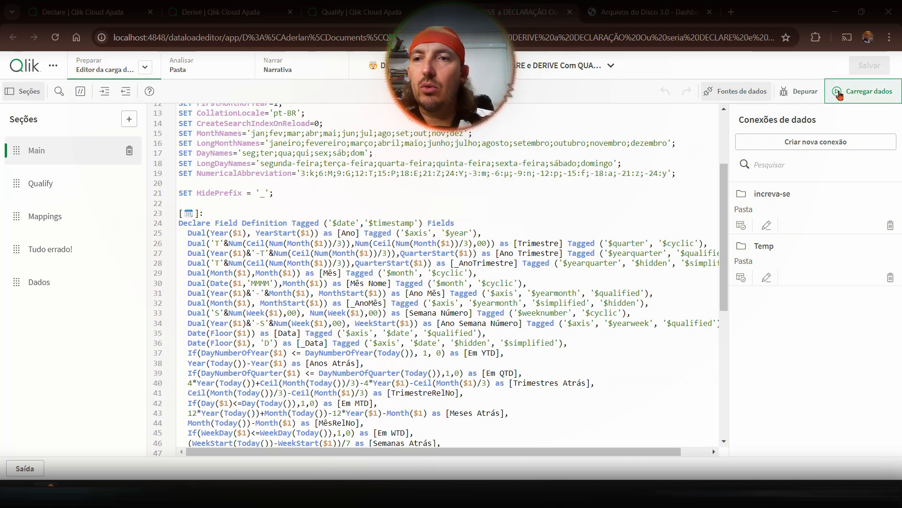
pyautogui.click(49, 252)
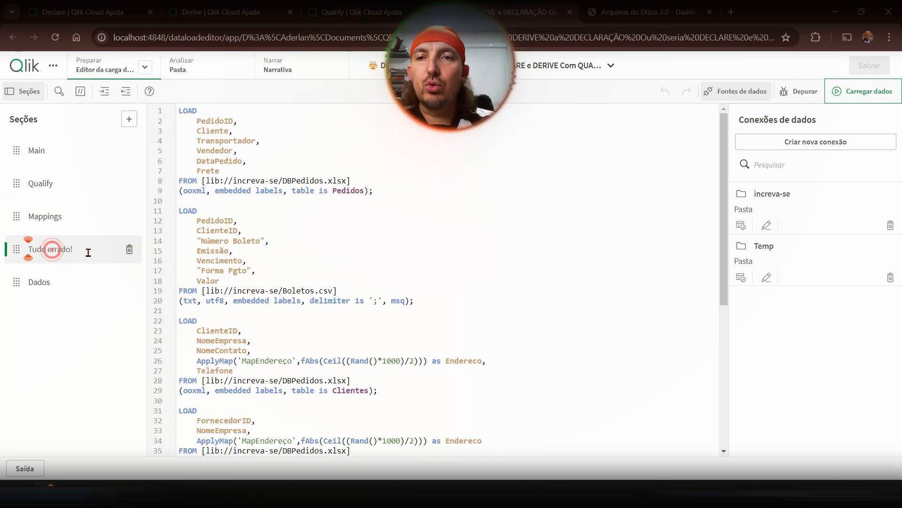
pyautogui.click(874, 90)
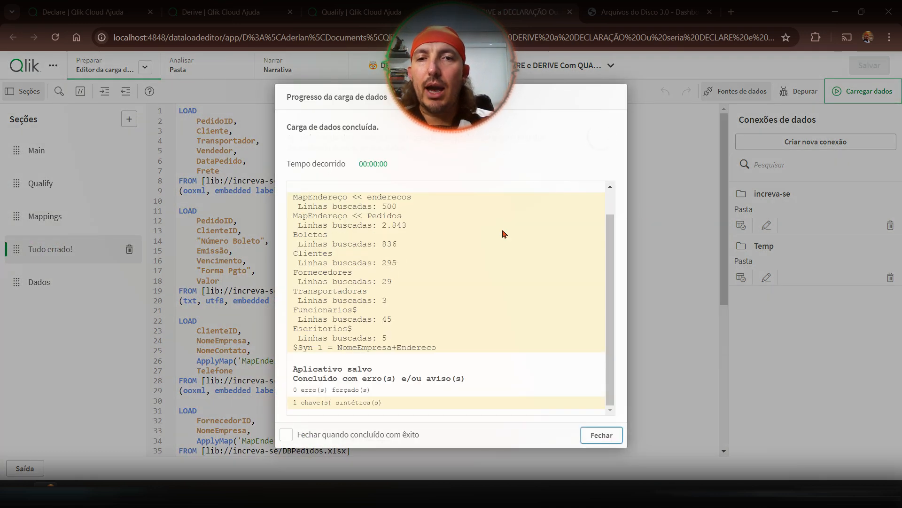
pyautogui.click(593, 432)
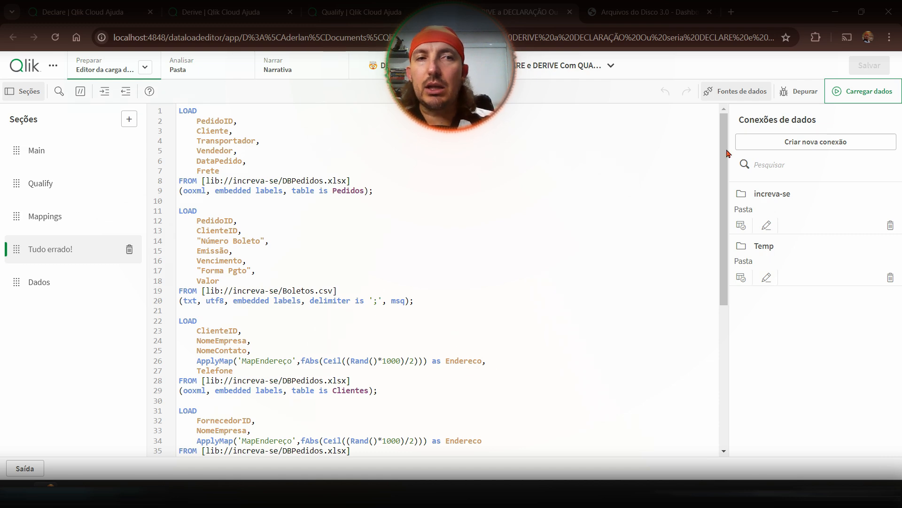
pyautogui.click(867, 91)
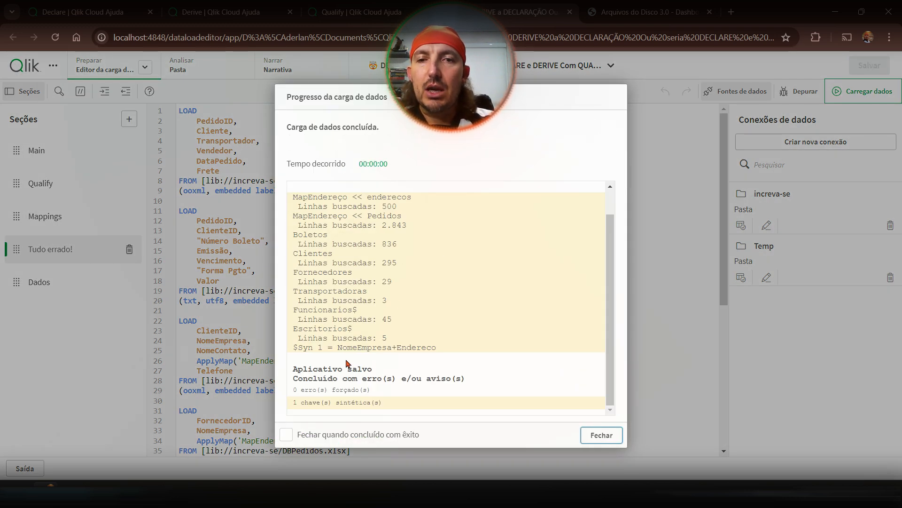
# Examine the load log's $Syn entry and the synthetic key line in its summary, and close the progress window.
pyautogui.moveTo(316, 349); pyautogui.dragTo(442, 350)
pyautogui.click(413, 348)
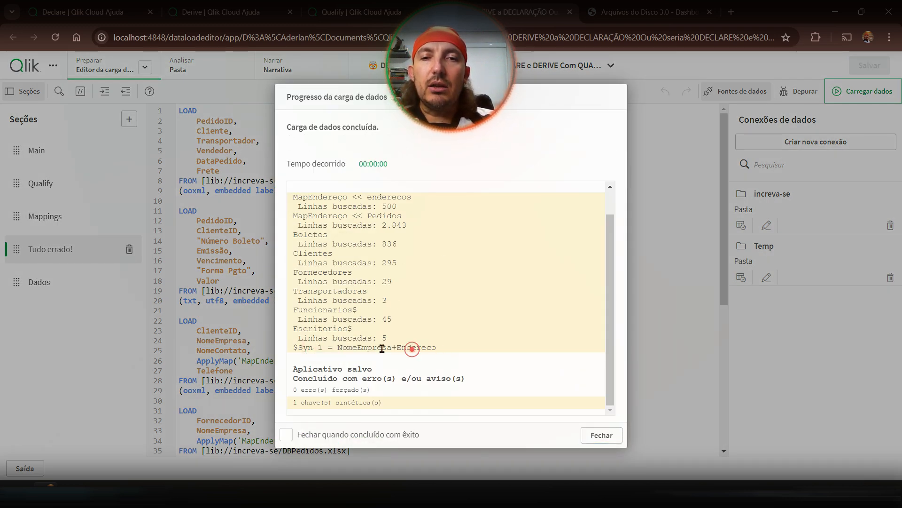
pyautogui.moveTo(357, 348); pyautogui.dragTo(392, 349)
pyautogui.scroll(1, 390, 353)
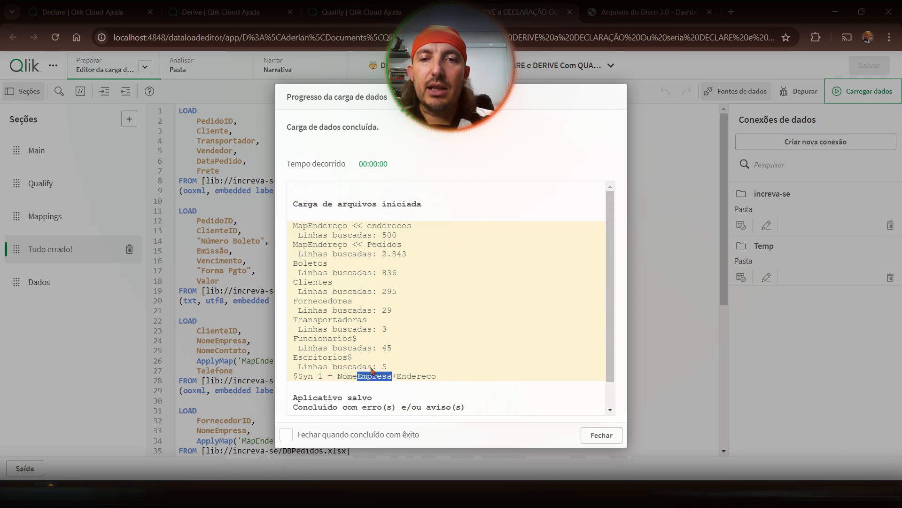
pyautogui.scroll(-2, 382, 376)
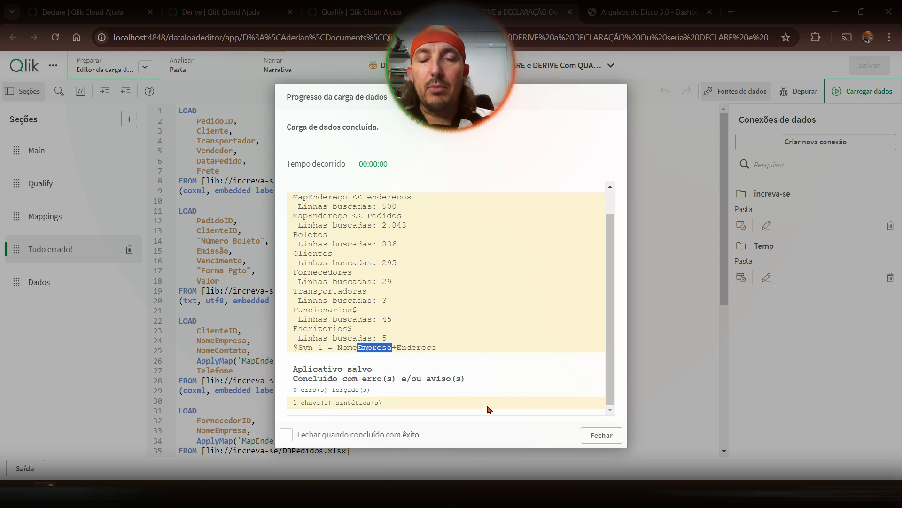
pyautogui.moveTo(293, 403); pyautogui.dragTo(378, 404)
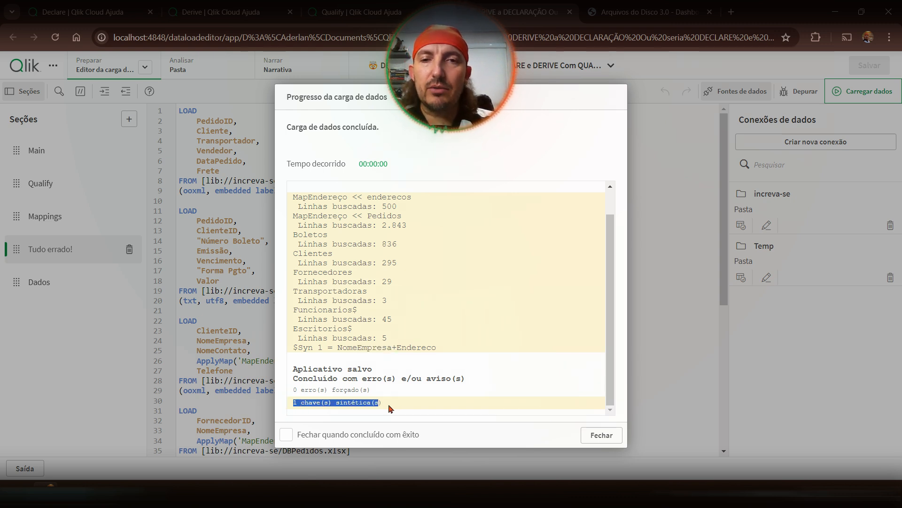
pyautogui.click(327, 399)
pyautogui.moveTo(305, 402); pyautogui.dragTo(402, 404)
pyautogui.click(410, 363)
pyautogui.click(606, 434)
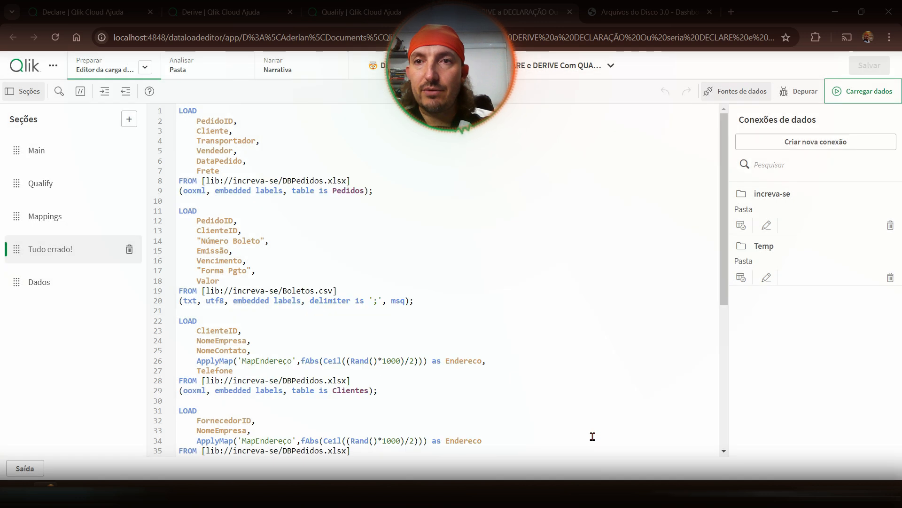
# Open the data model viewer and highlight the Funcionarios$ table's association through its Endereco field.
pyautogui.click(110, 69)
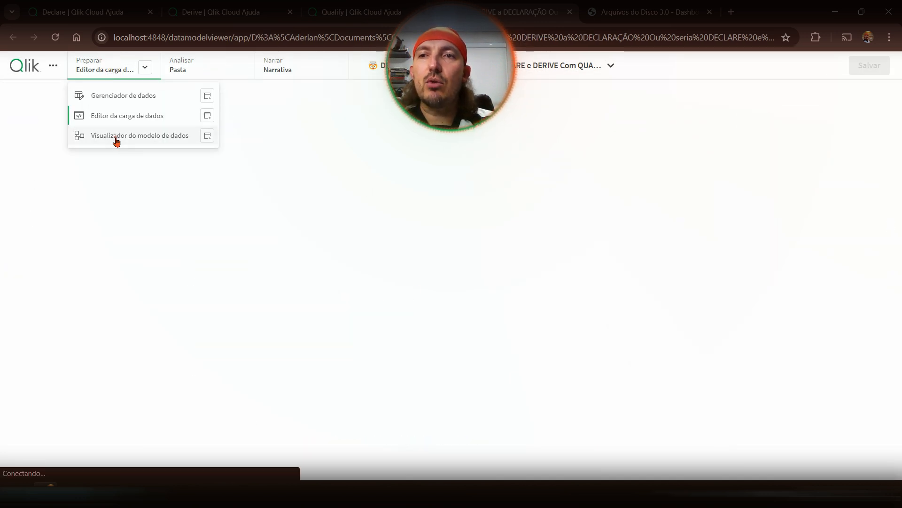
pyautogui.click(115, 136)
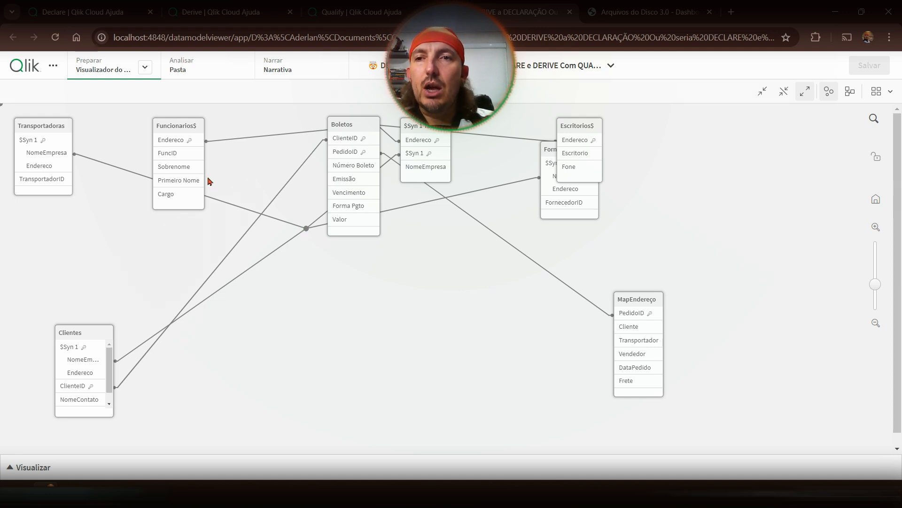
pyautogui.click(168, 132)
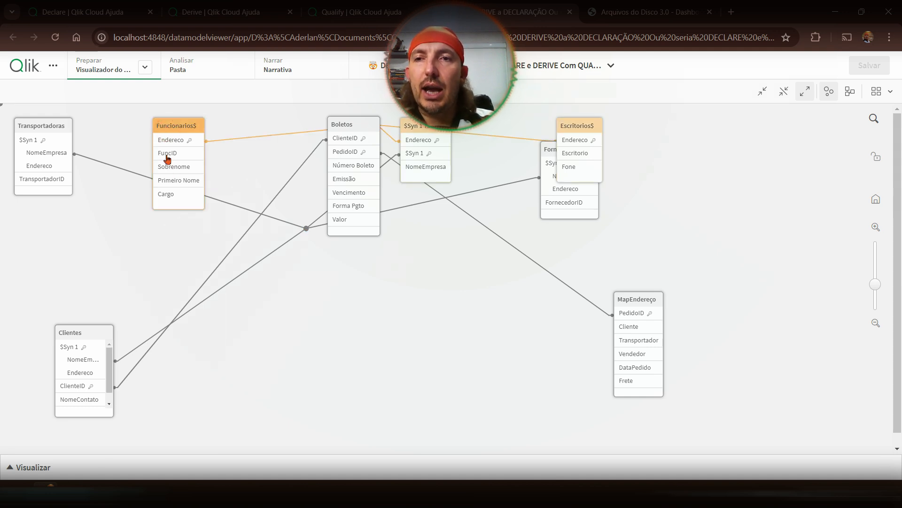
pyautogui.click(170, 143)
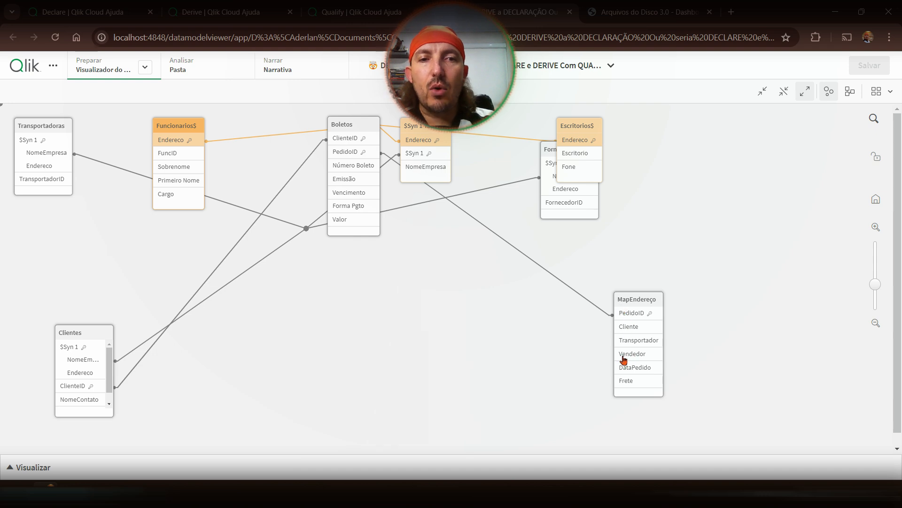
# Highlight the Clientes table's $Syn 1 association in the data model, and return to the data load editor.
pyautogui.click(74, 359)
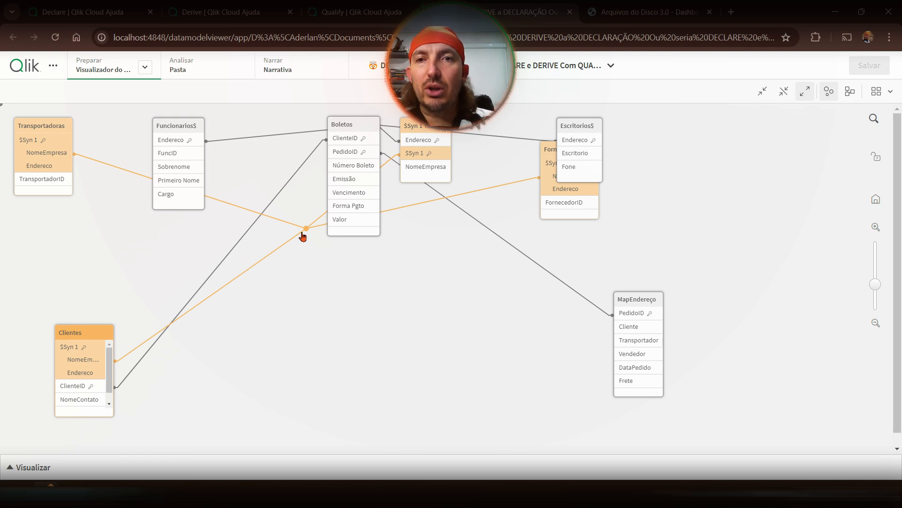
pyautogui.click(107, 68)
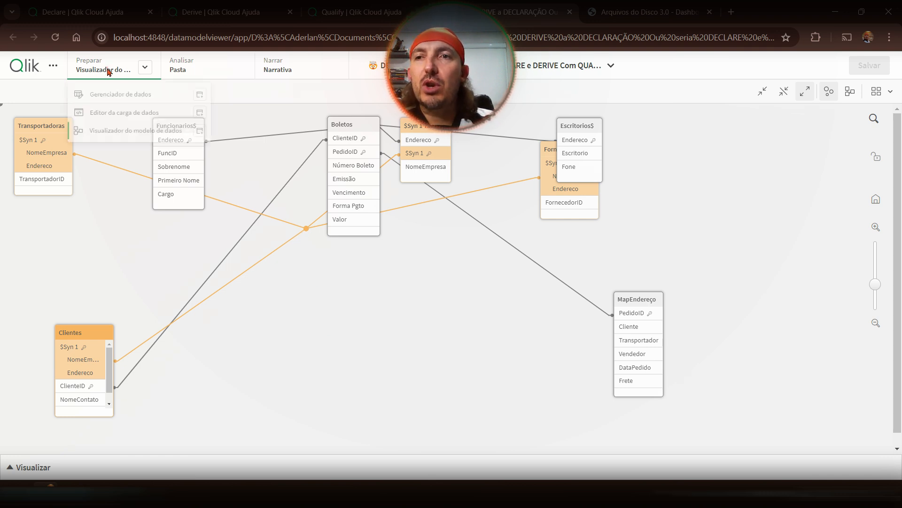
pyautogui.click(106, 117)
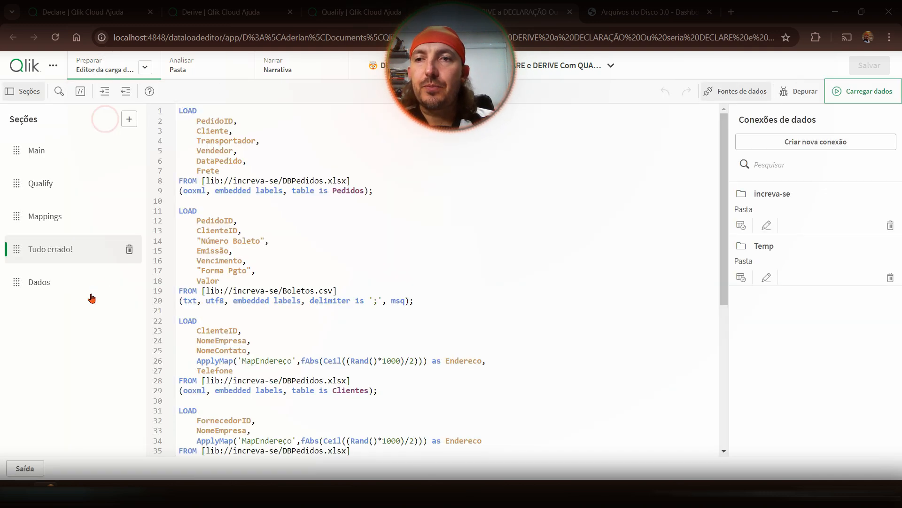
# Move the Dados script section above "Tudo errado!" and open it.
pyautogui.moveTo(36, 285); pyautogui.dragTo(37, 249)
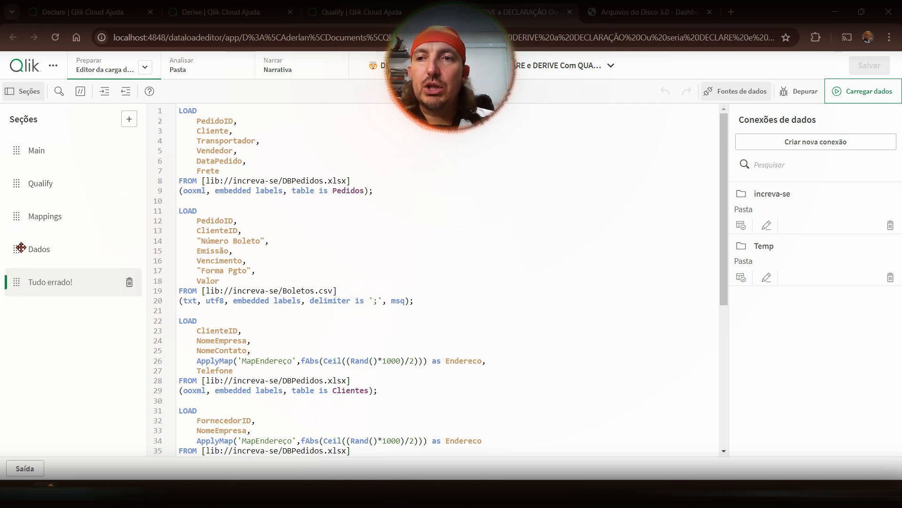
pyautogui.click(71, 250)
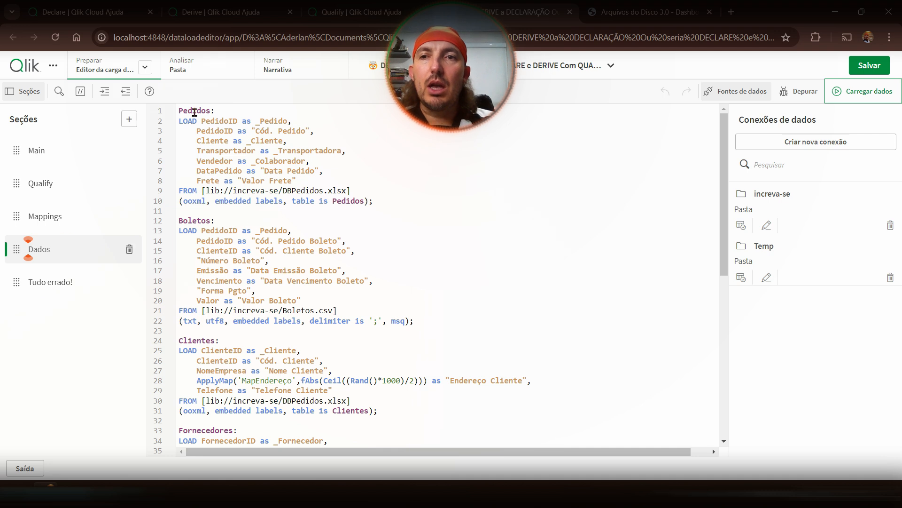
# Examine the Pedidos load block and its PedidoID as _Pedido alias, including the underscore prefix.
pyautogui.moveTo(177, 111); pyautogui.dragTo(385, 199)
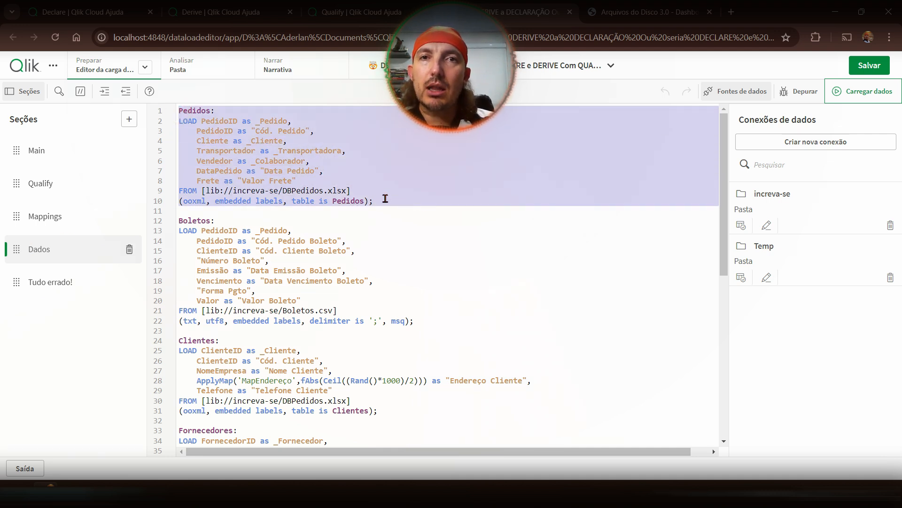
pyautogui.doubleClick(234, 121)
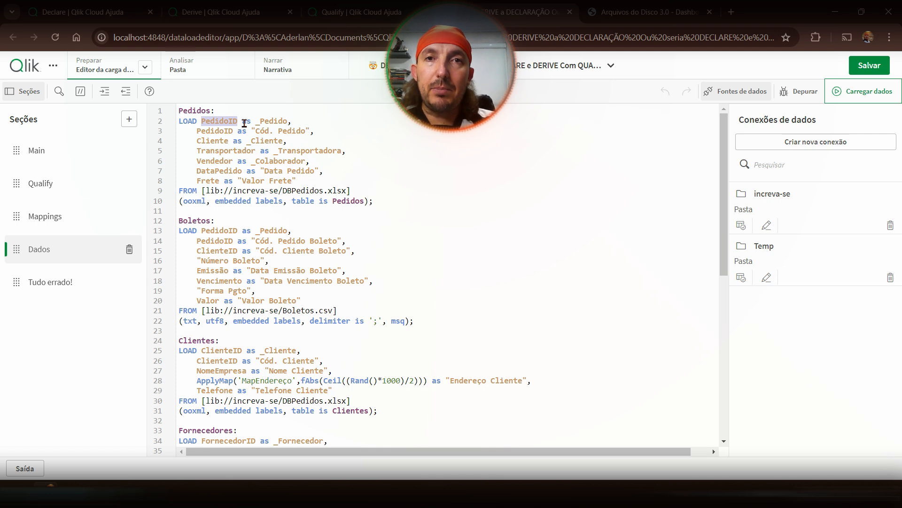
pyautogui.doubleClick(270, 120)
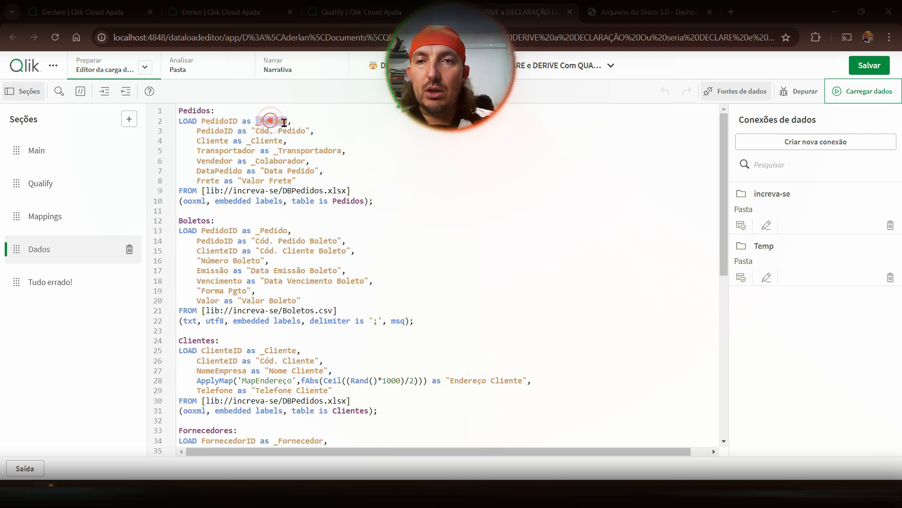
pyautogui.click(258, 121)
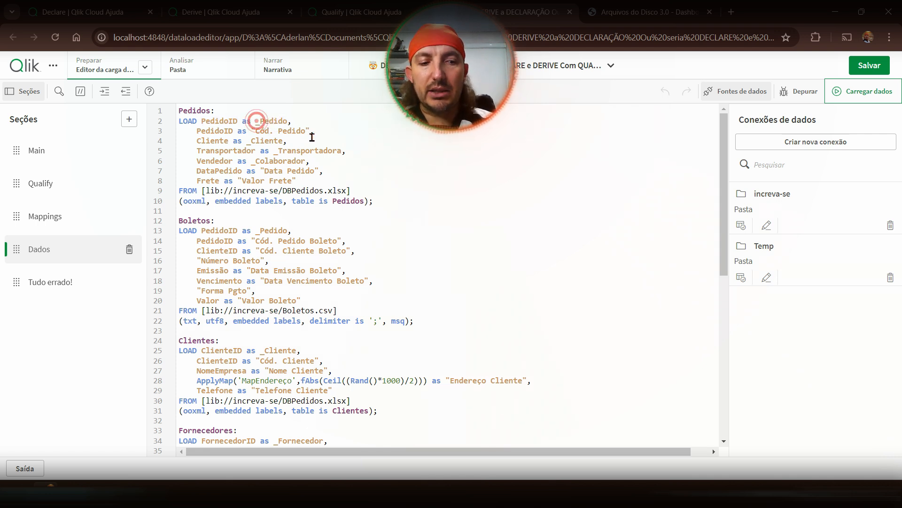
# Open the Main script section and examine the SET HidePrefix = '_' line.
pyautogui.click(30, 150)
pyautogui.doubleClick(205, 311)
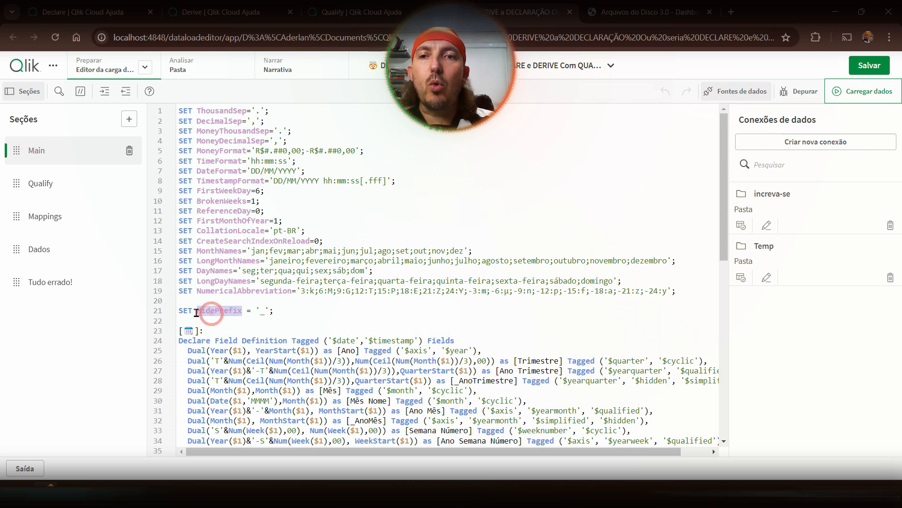
pyautogui.moveTo(281, 309); pyautogui.dragTo(192, 304)
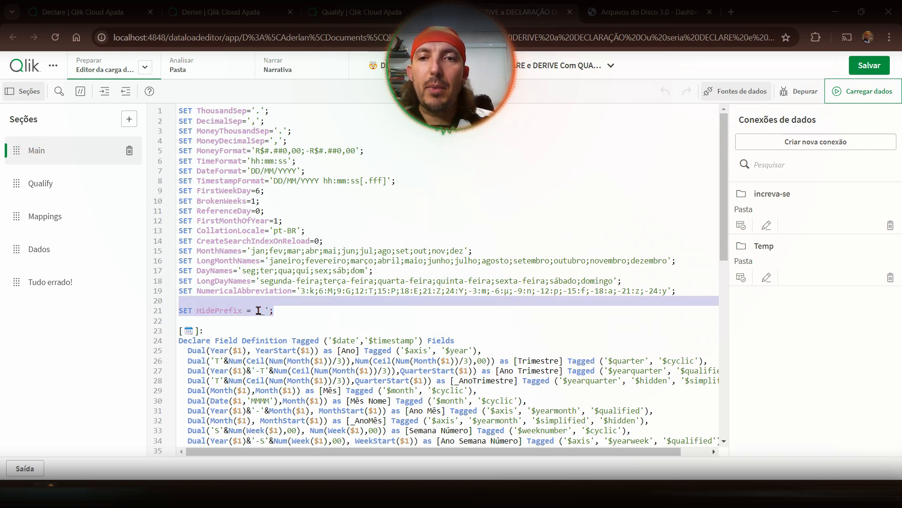
pyautogui.moveTo(258, 310); pyautogui.dragTo(265, 307)
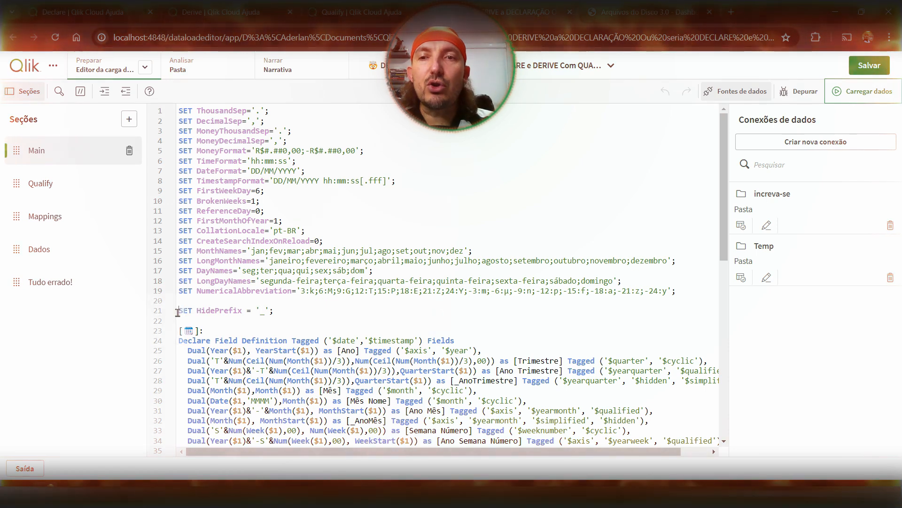
pyautogui.moveTo(178, 310); pyautogui.dragTo(282, 311)
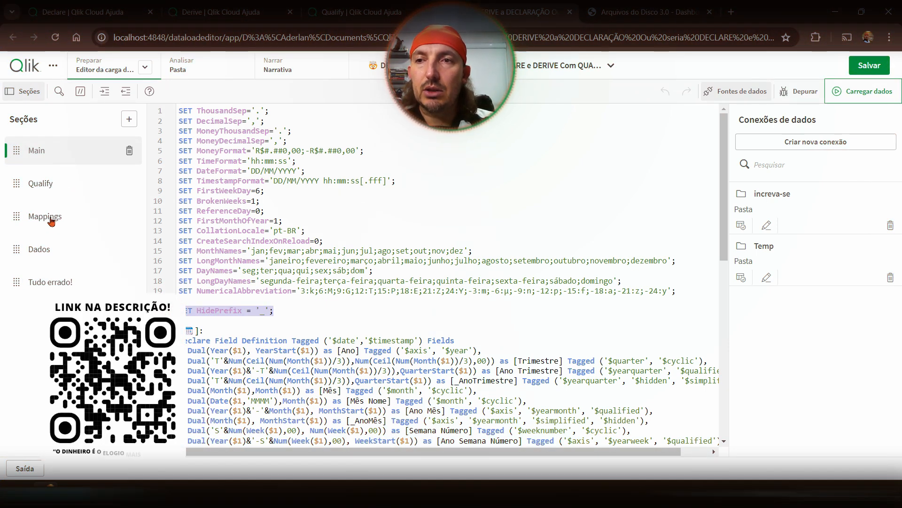
# Return to the Dados section and examine the Pedidos aliases, comparing the underscore-prefixed keys with "Cód. Pedido", "Data Pedido" and "Valor Frete".
pyautogui.click(46, 260)
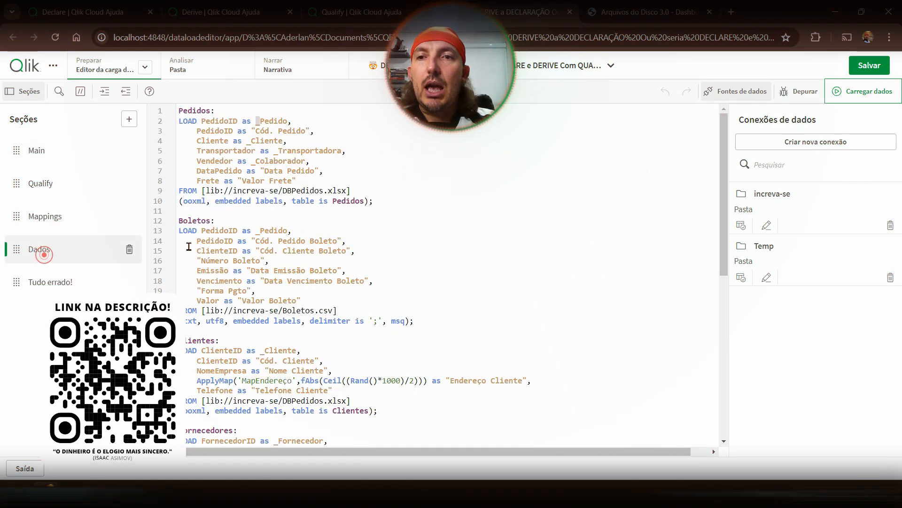
pyautogui.doubleClick(272, 121)
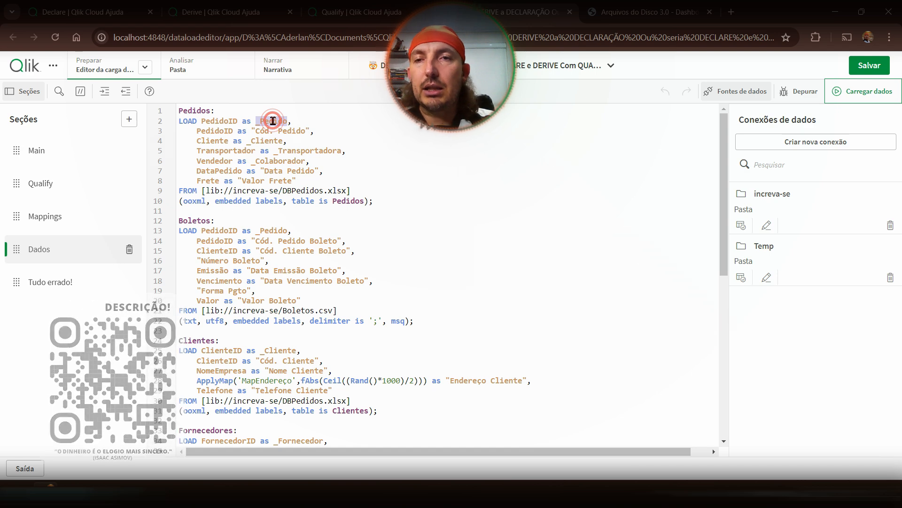
pyautogui.doubleClick(214, 131)
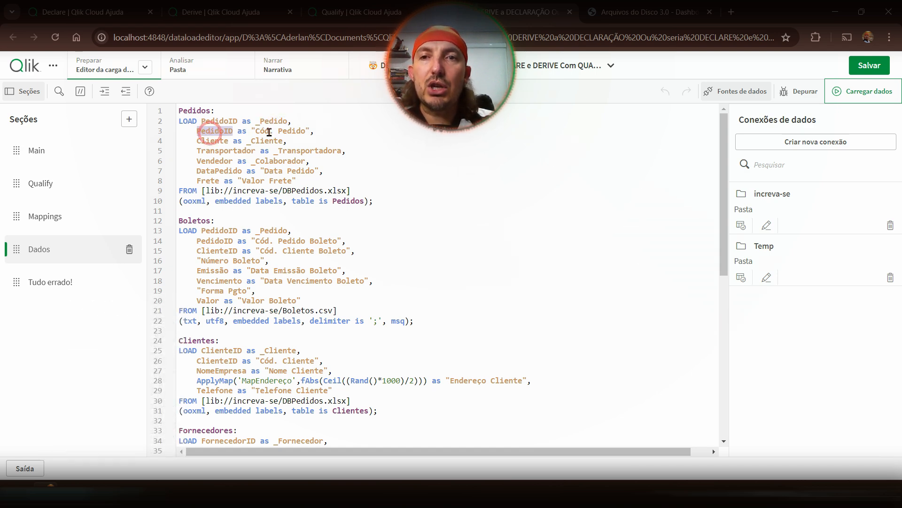
pyautogui.moveTo(251, 131); pyautogui.dragTo(312, 131)
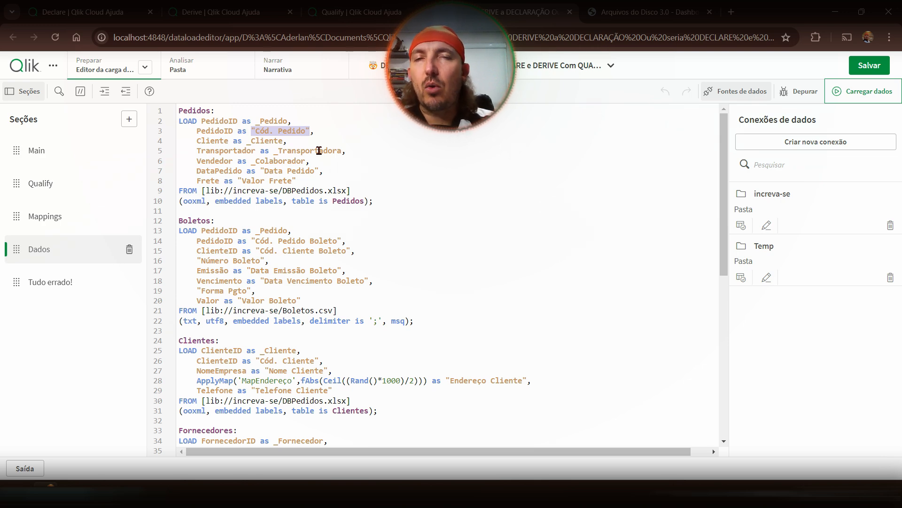
pyautogui.doubleClick(262, 142)
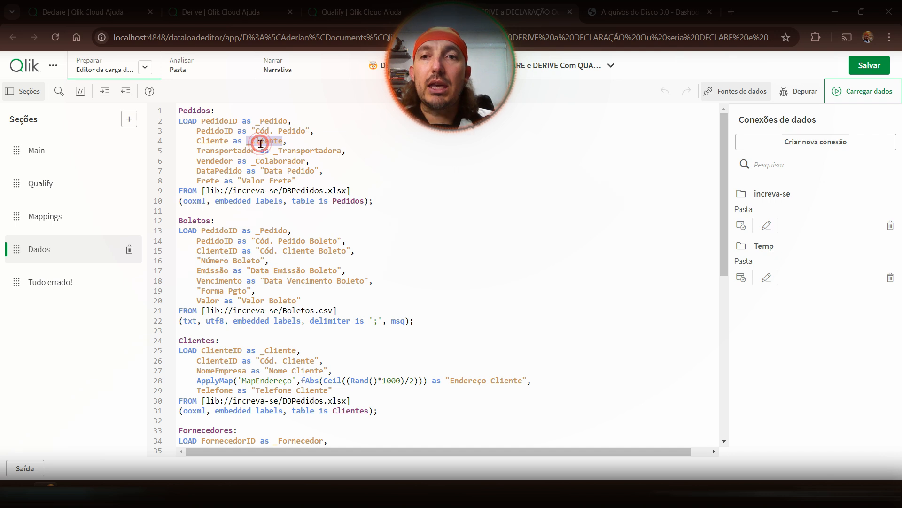
pyautogui.moveTo(246, 141); pyautogui.dragTo(253, 141)
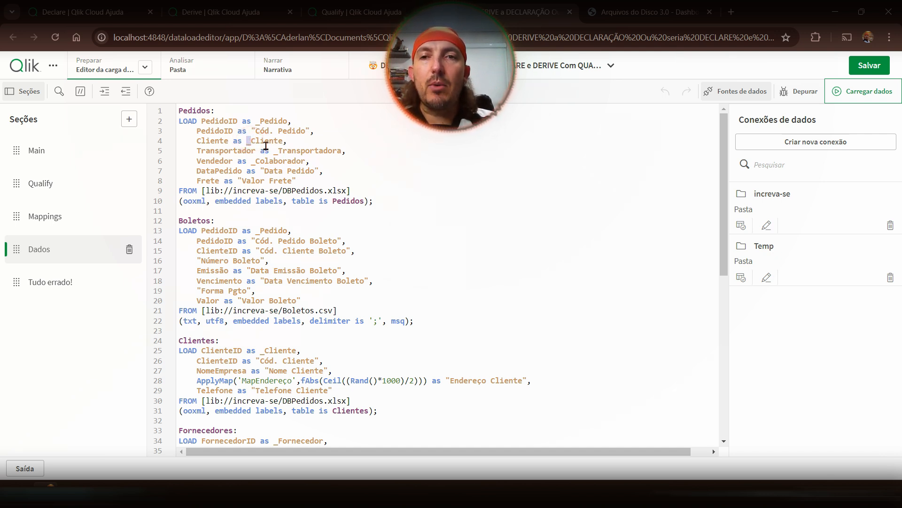
pyautogui.doubleClick(260, 141)
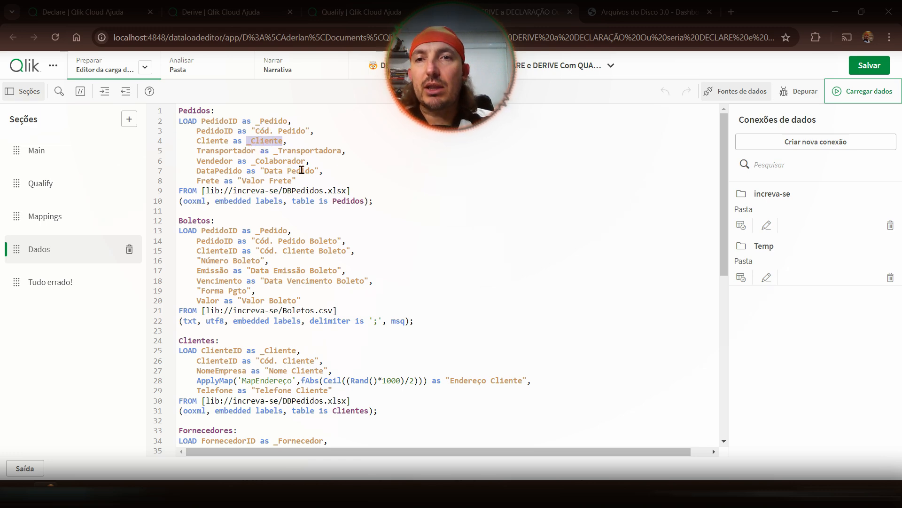
pyautogui.doubleClick(305, 150)
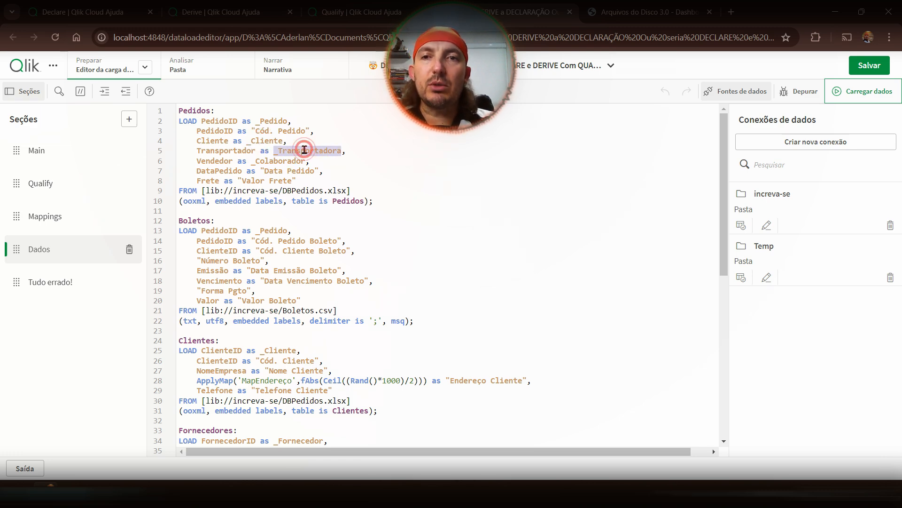
pyautogui.doubleClick(288, 162)
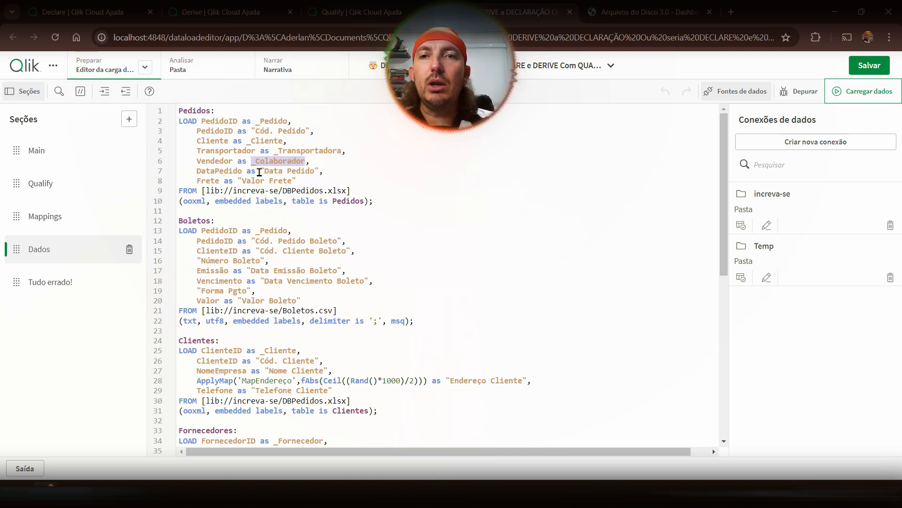
pyautogui.moveTo(260, 171); pyautogui.dragTo(317, 171)
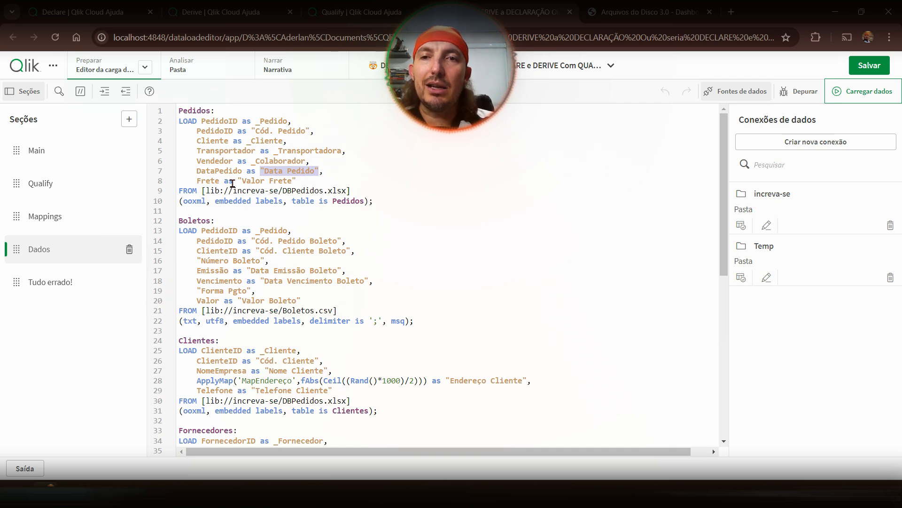
pyautogui.moveTo(238, 180); pyautogui.dragTo(298, 181)
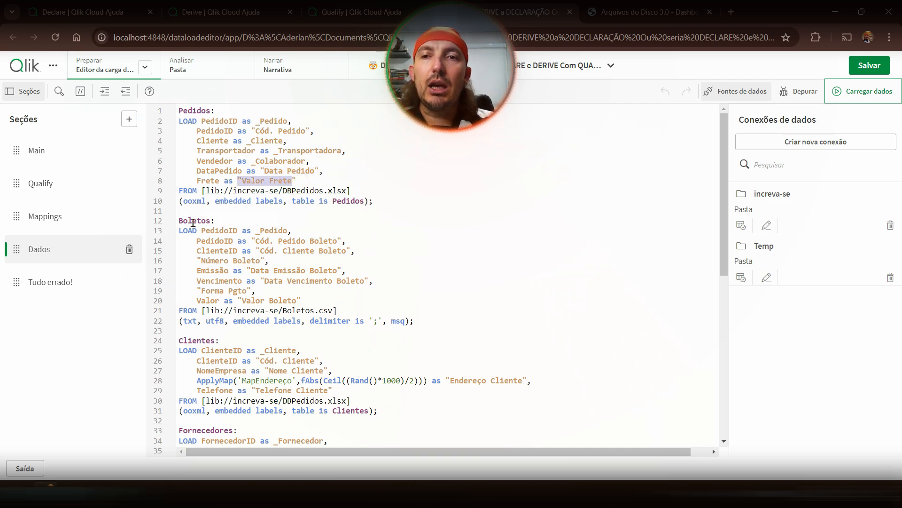
# Examine how Boletos loads PedidoID as both _Pedido and "Cód. Pedido Boleto", and compare its key with _Pedido in Pedidos.
pyautogui.doubleClick(270, 230)
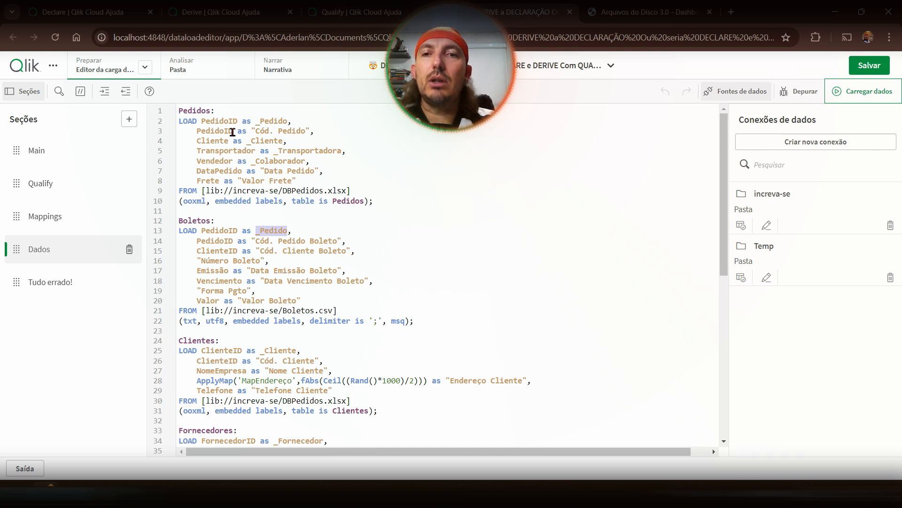
pyautogui.click(254, 241)
pyautogui.moveTo(254, 240); pyautogui.dragTo(345, 240)
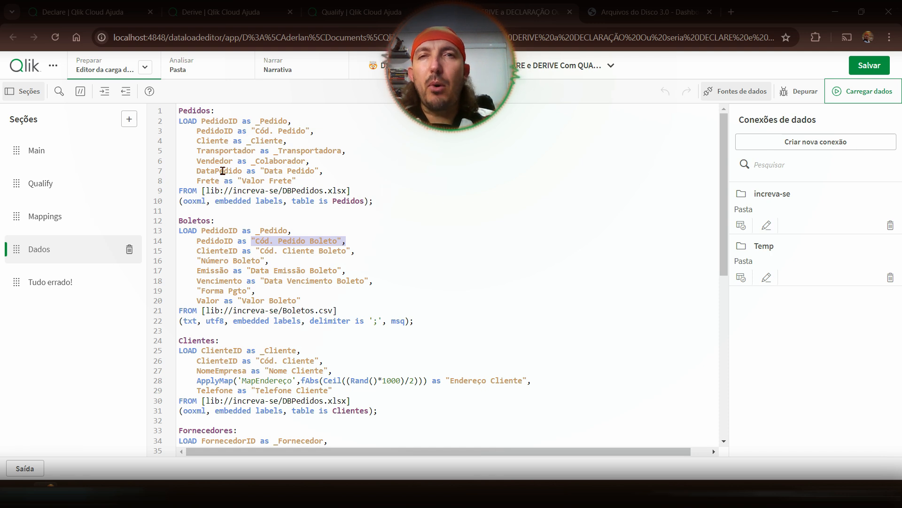
pyautogui.doubleClick(219, 241)
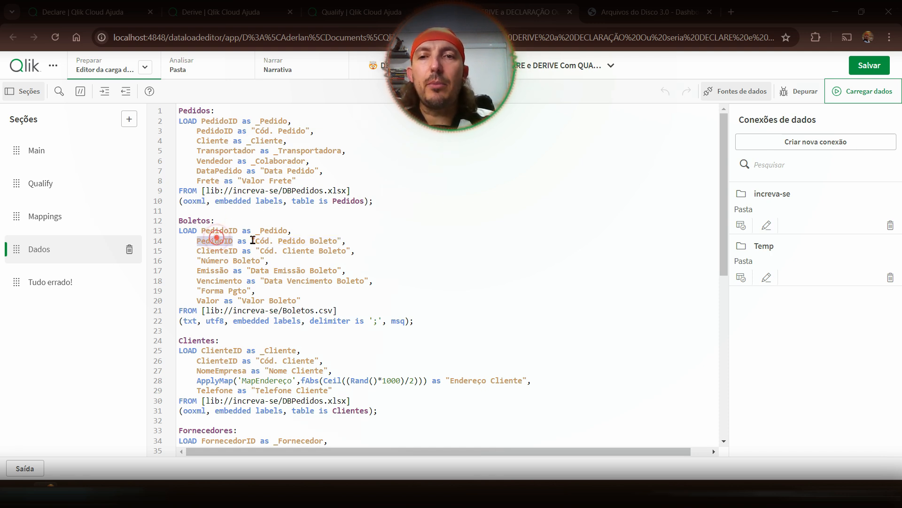
pyautogui.doubleClick(224, 231)
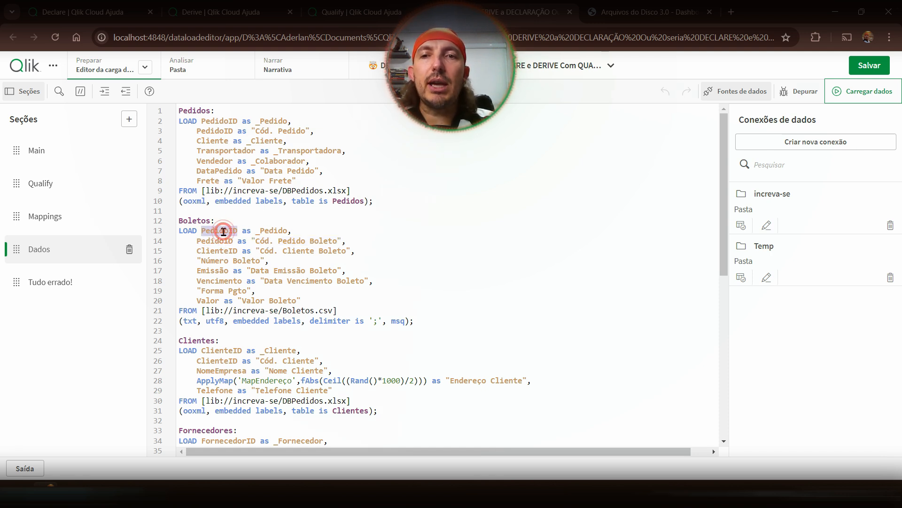
pyautogui.doubleClick(273, 230)
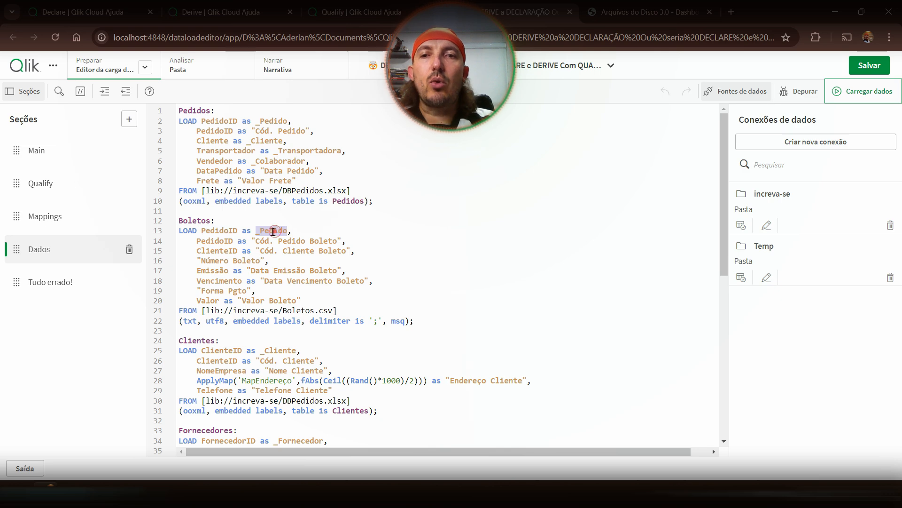
pyautogui.click(266, 121)
pyautogui.doubleClick(268, 122)
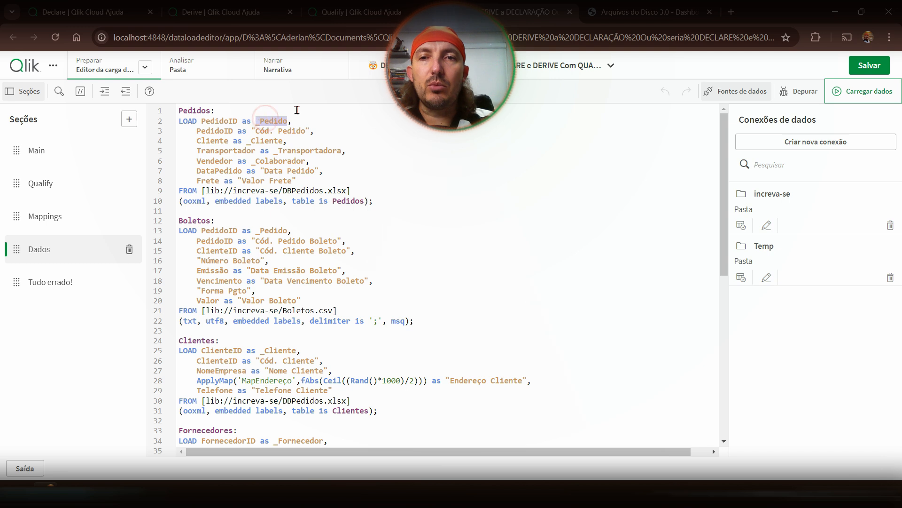
# Compare the descriptive PedidoID alias "Cód. Pedido Boleto" in Boletos with "Cód. Pedido" in Pedidos.
pyautogui.doubleClick(217, 240)
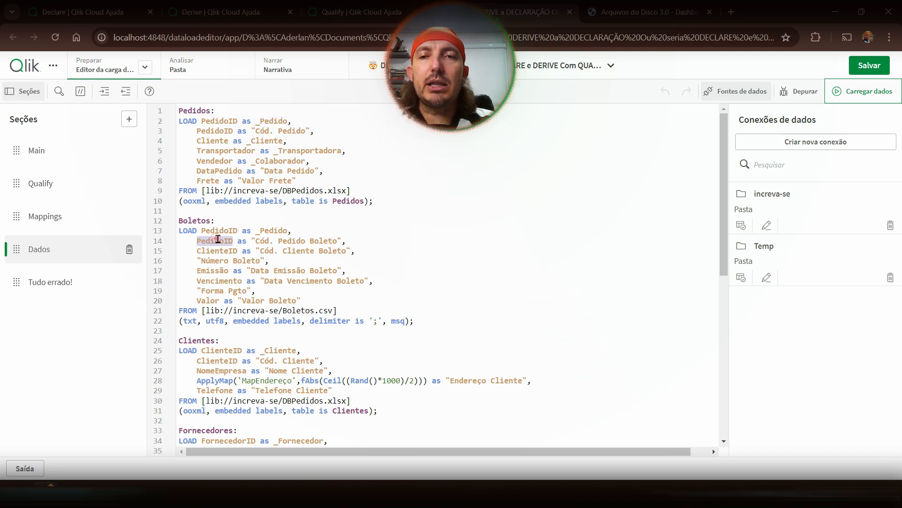
pyautogui.click(268, 240)
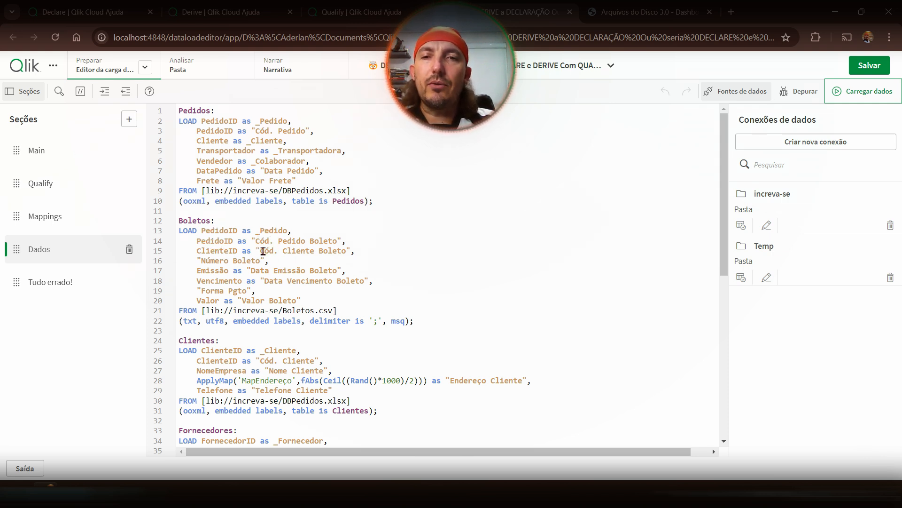
pyautogui.click(254, 240)
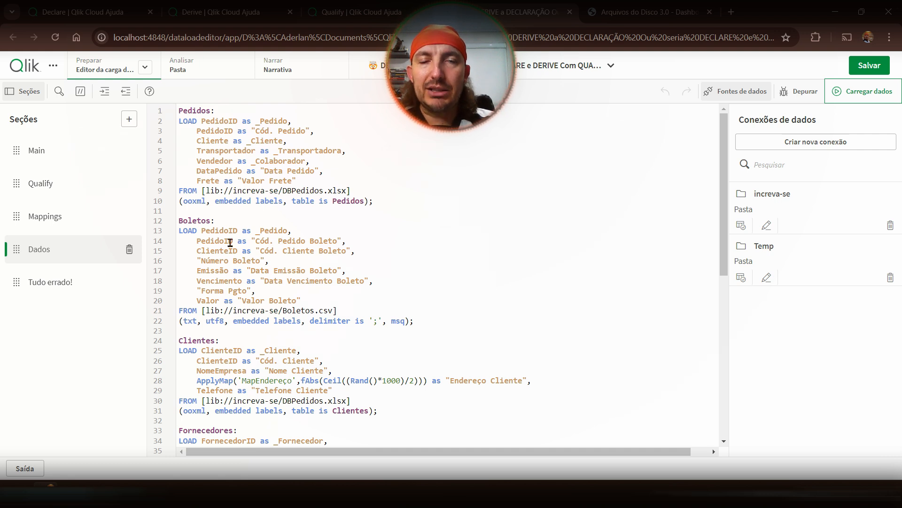
pyautogui.doubleClick(288, 131)
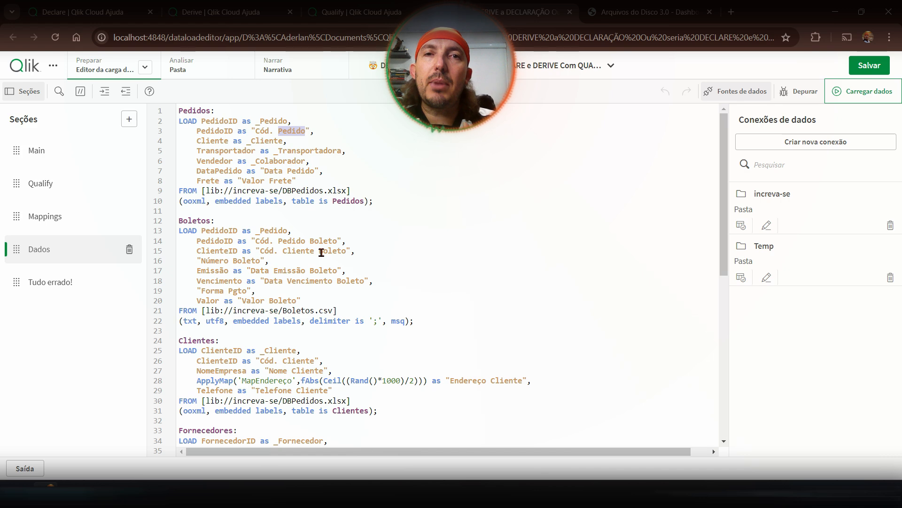
pyautogui.click(302, 230)
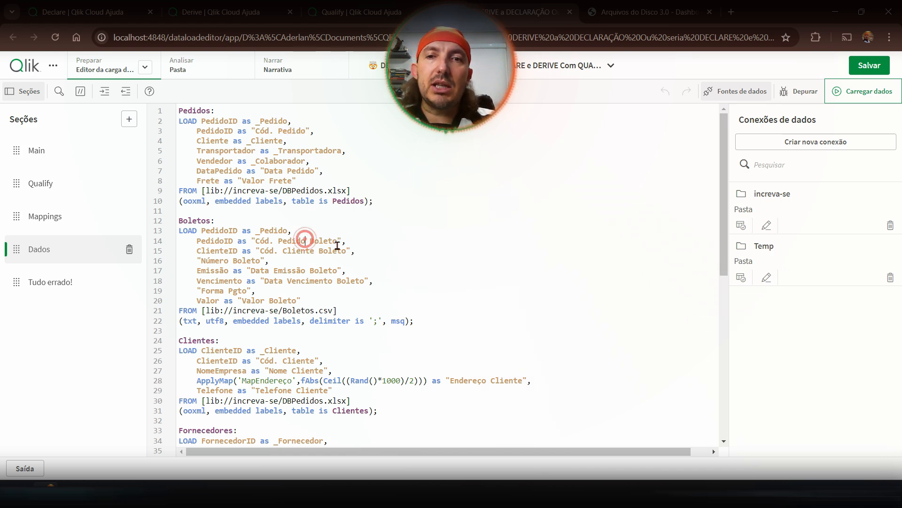
# Comment out the "Cód. Pedido Boleto" and "Cód. Cliente Boleto" lines in the Boletos load and compare them with the _Pedido key.
pyautogui.hotkey('shift', 'Down')
pyautogui.hotkey('shift', 'Down')
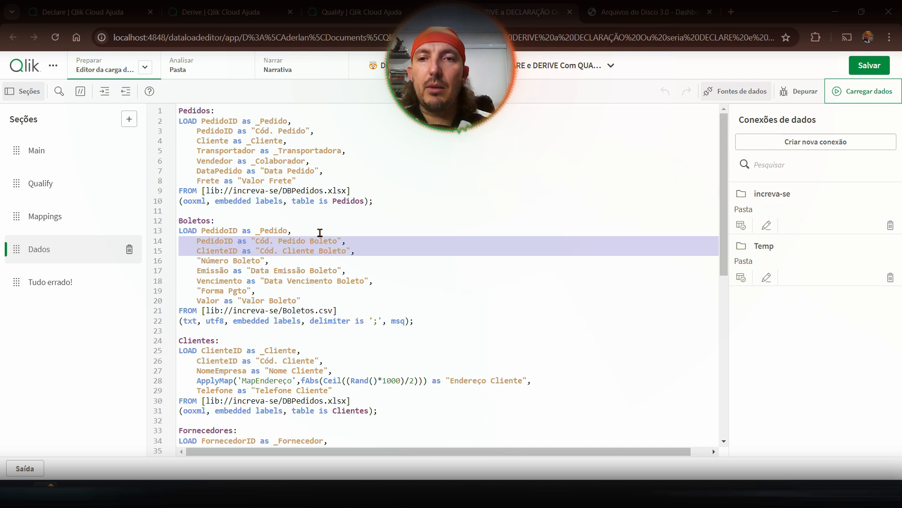
pyautogui.hotkey('ctrl', 'k')
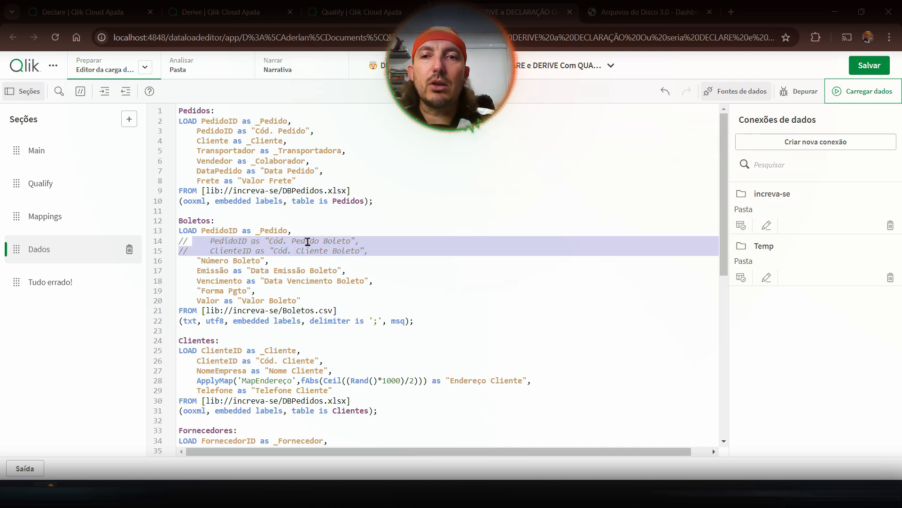
pyautogui.doubleClick(272, 232)
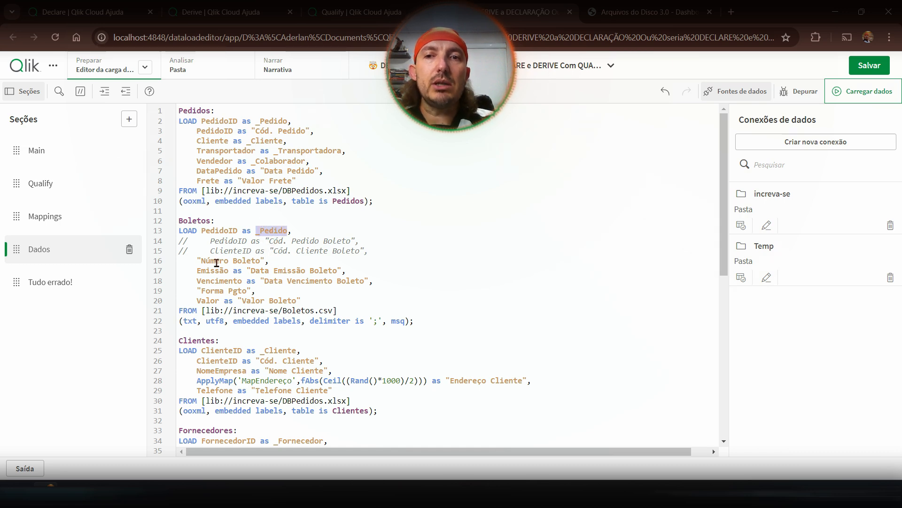
pyautogui.click(314, 242)
pyautogui.moveTo(319, 241); pyautogui.dragTo(333, 251)
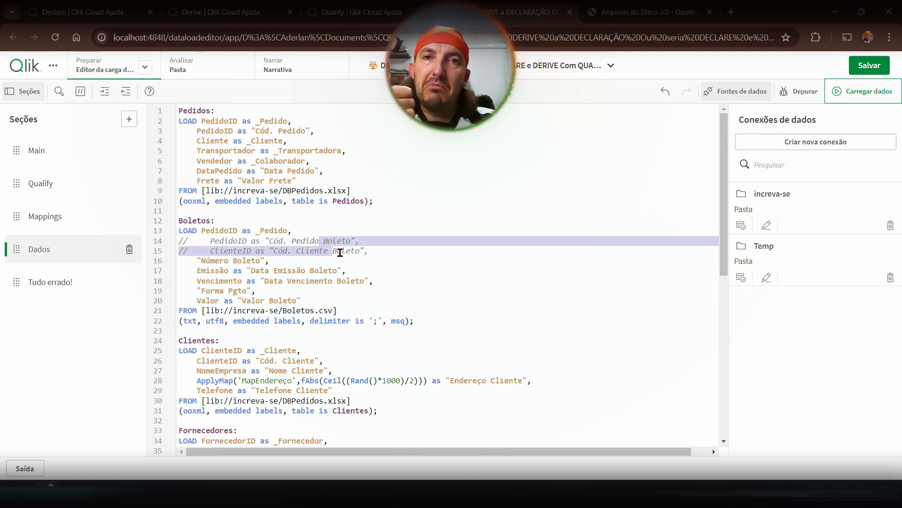
pyautogui.click(340, 253)
# Uncomment the "Cód. Pedido Boleto" and "Cód. Cliente Boleto" lines in the Boletos load.
pyautogui.click(310, 224)
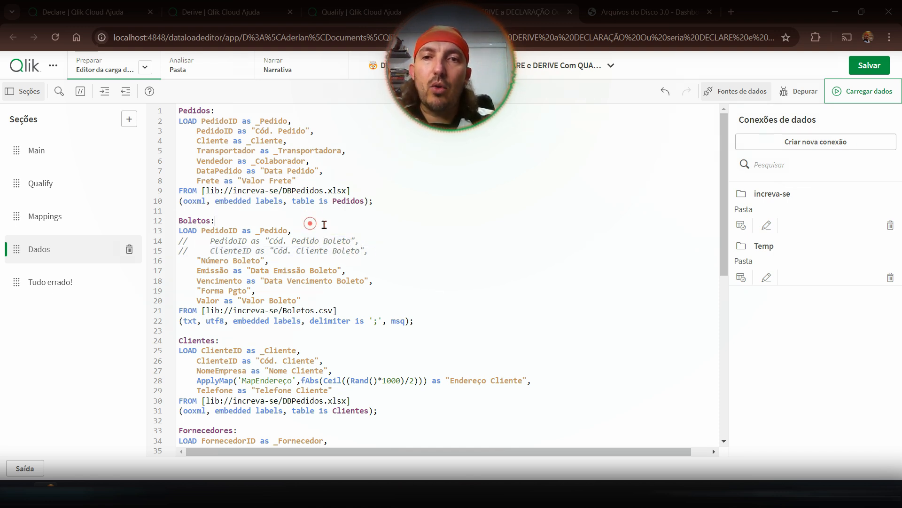
pyautogui.hotkey('shift', 'Down')
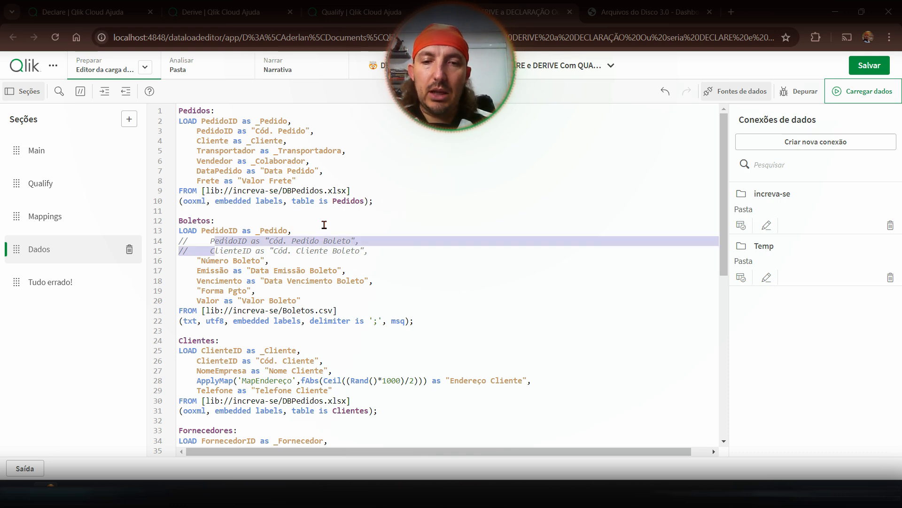
pyautogui.hotkey('ctrl', 'k')
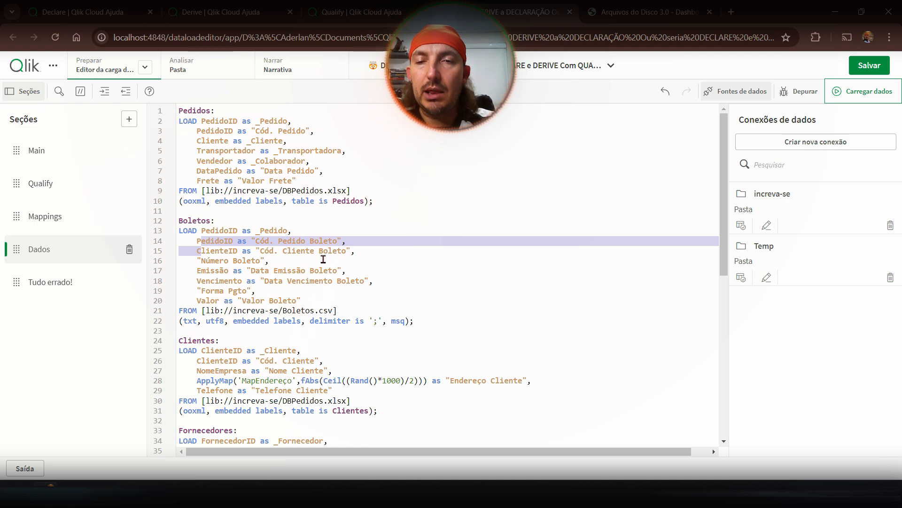
pyautogui.click(293, 258)
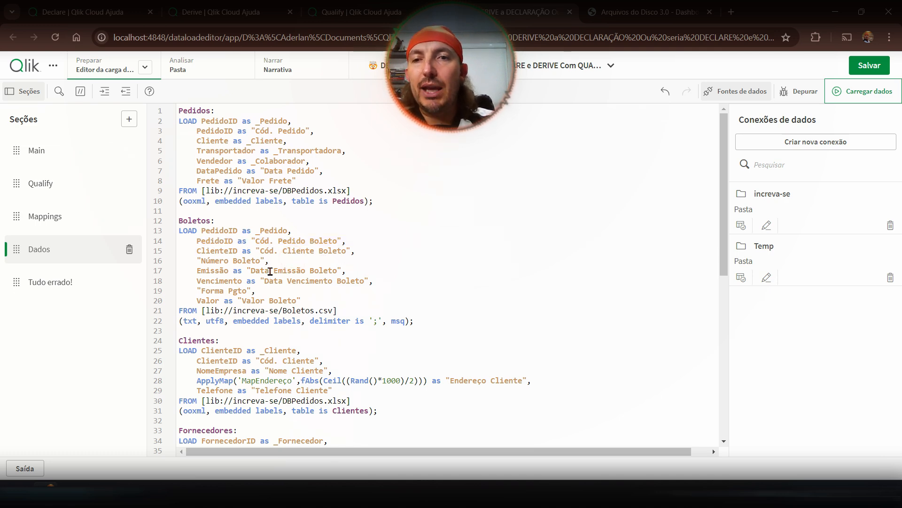
# Examine the table-specific Boletos aliases "Data Emissão Boleto", "Data Vencimento Boleto" and "Valor Boleto".
pyautogui.click(317, 270)
pyautogui.doubleClick(346, 281)
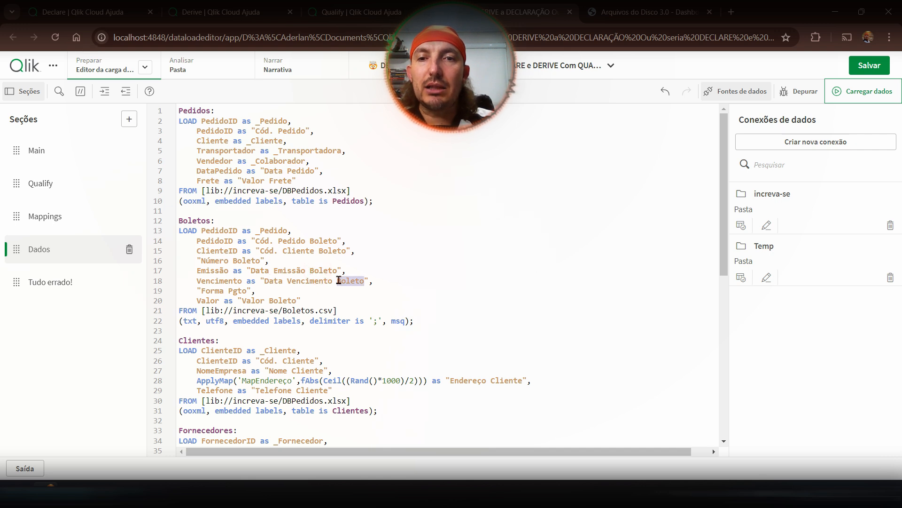
pyautogui.moveTo(237, 300); pyautogui.dragTo(326, 300)
# Examine the Clientes load, comparing the _Cliente key with "Cód. Cliente" and the NomeEmpresa alias "Nome Cliente".
pyautogui.scroll(-3, 326, 300)
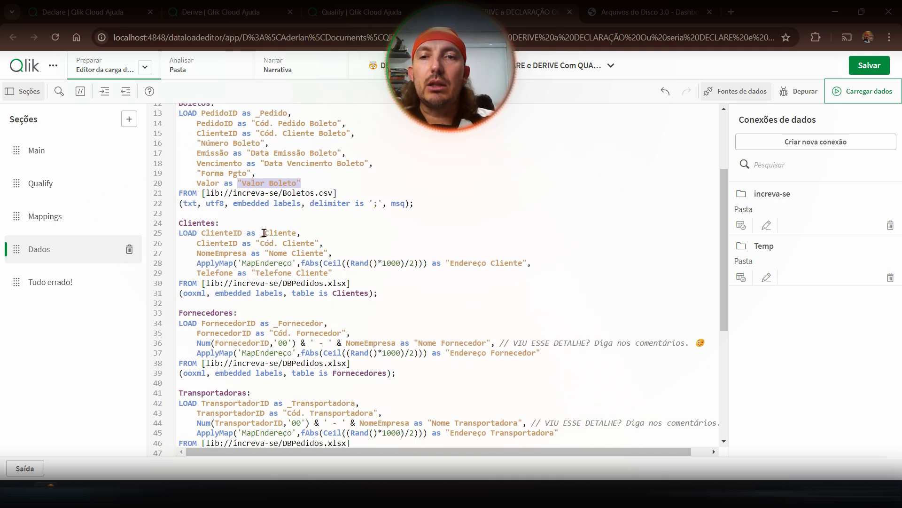
pyautogui.doubleClick(264, 233)
pyautogui.click(214, 240)
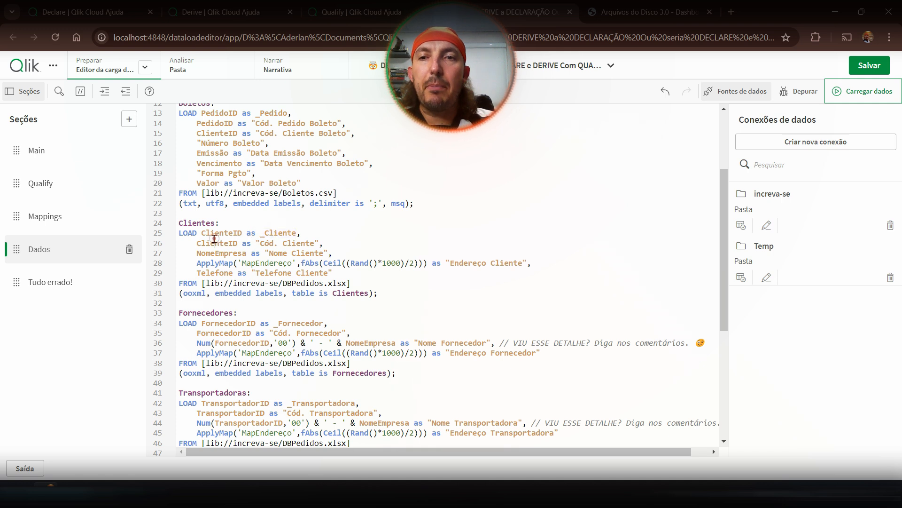
pyautogui.moveTo(255, 242); pyautogui.dragTo(347, 247)
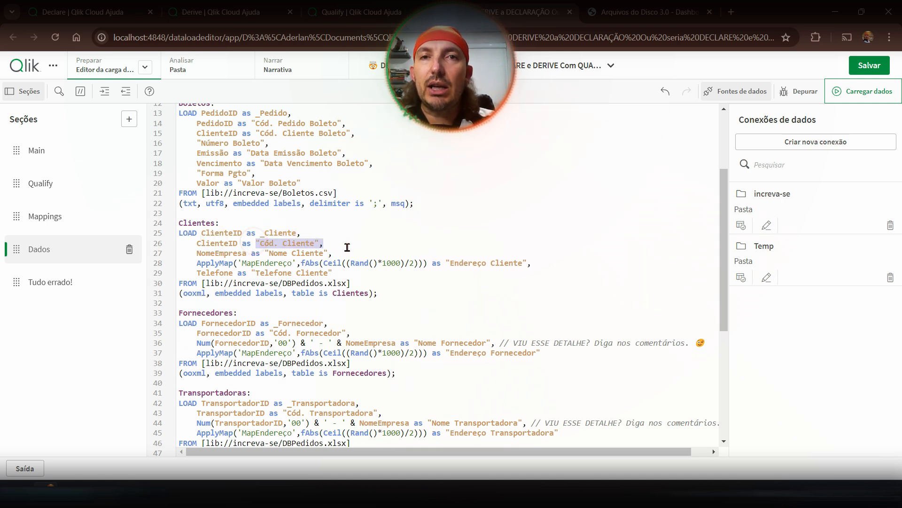
pyautogui.click(266, 242)
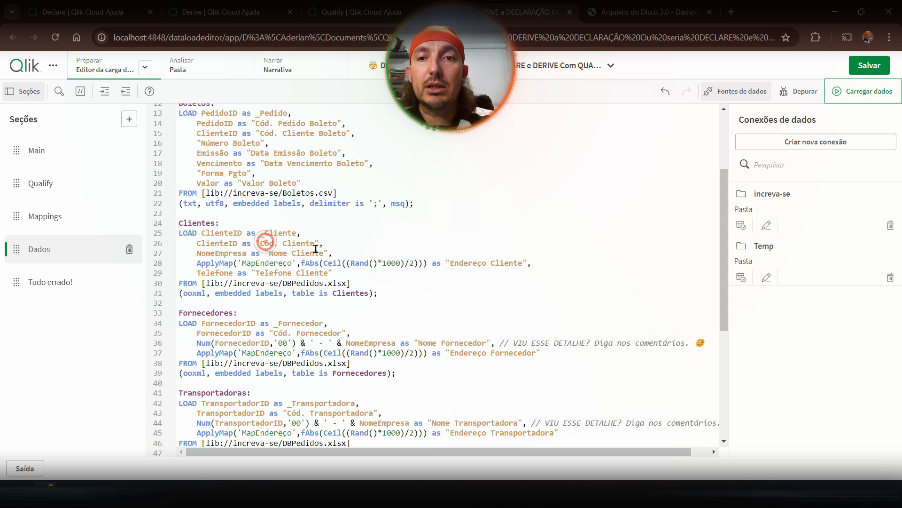
pyautogui.moveTo(274, 252); pyautogui.dragTo(332, 253)
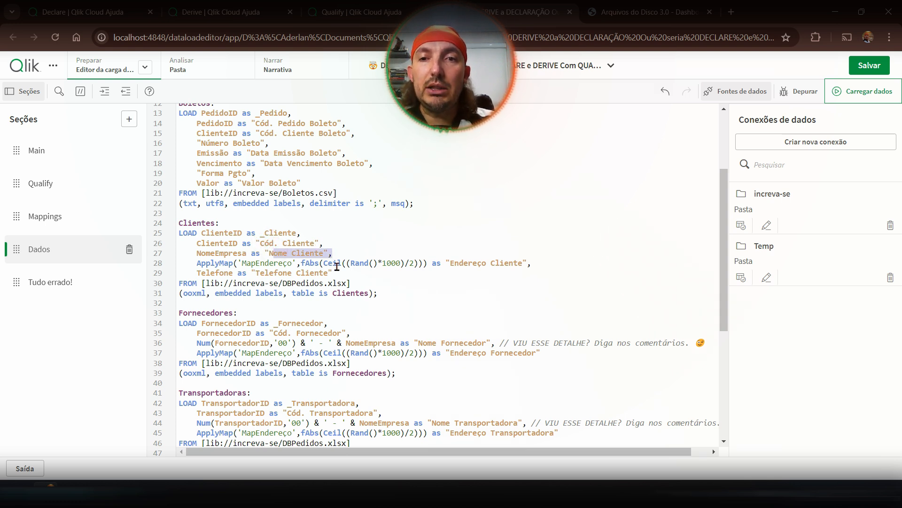
pyautogui.doubleClick(213, 253)
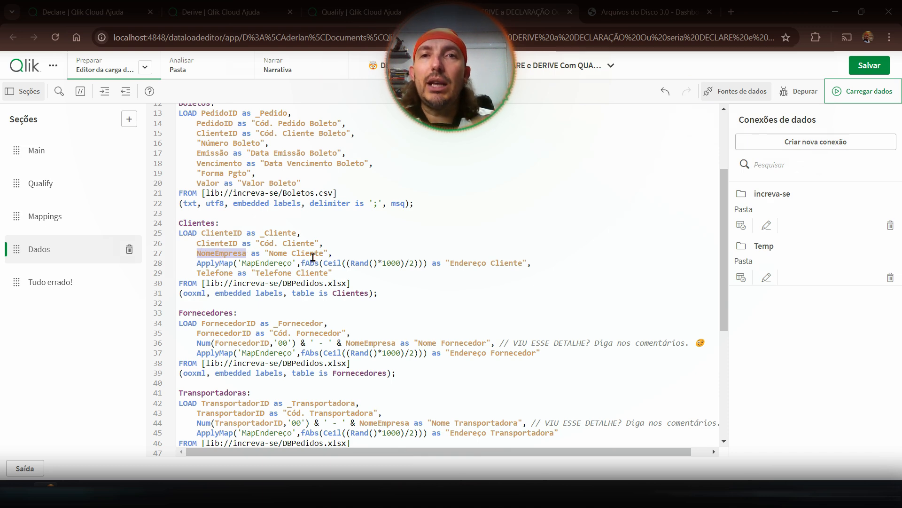
# Examine the ApplyMap expression in Clientes that uses 'MapEndereço' and its alias "Endereço Cliente".
pyautogui.click(219, 259)
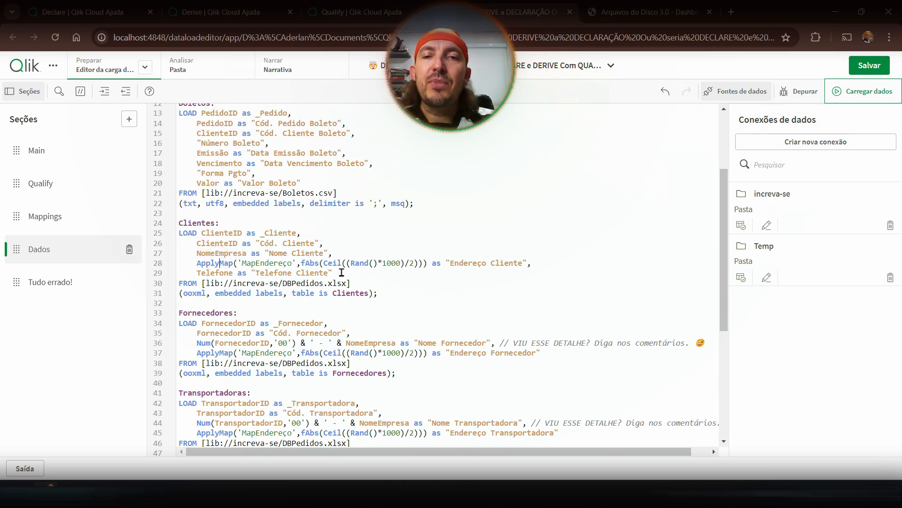
pyautogui.doubleClick(210, 262)
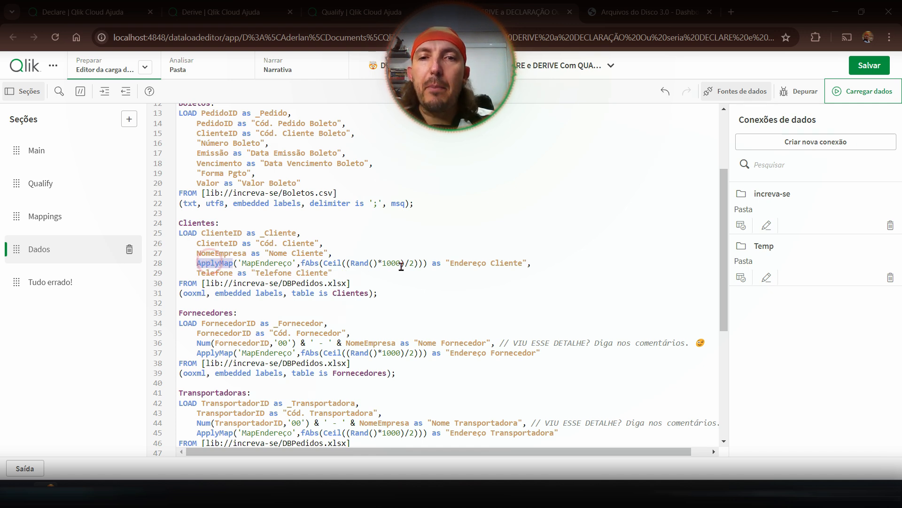
pyautogui.click(469, 262)
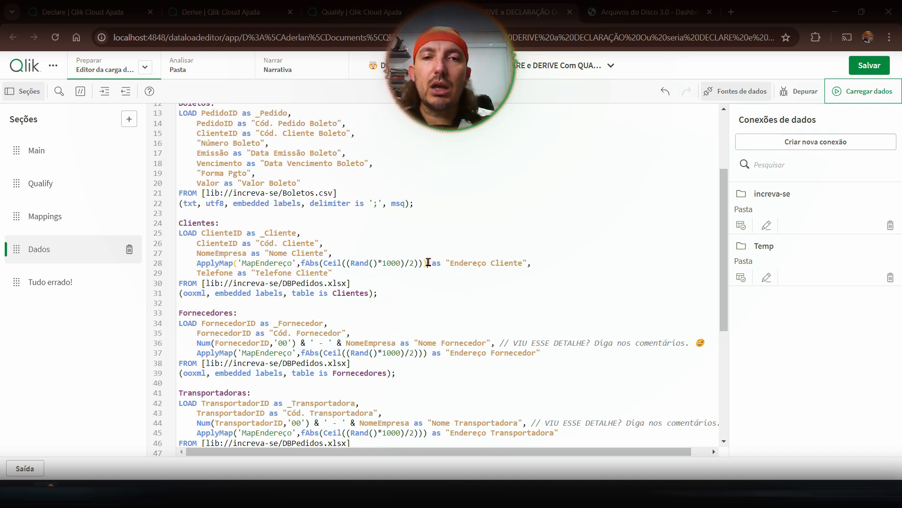
pyautogui.moveTo(428, 262); pyautogui.dragTo(531, 262)
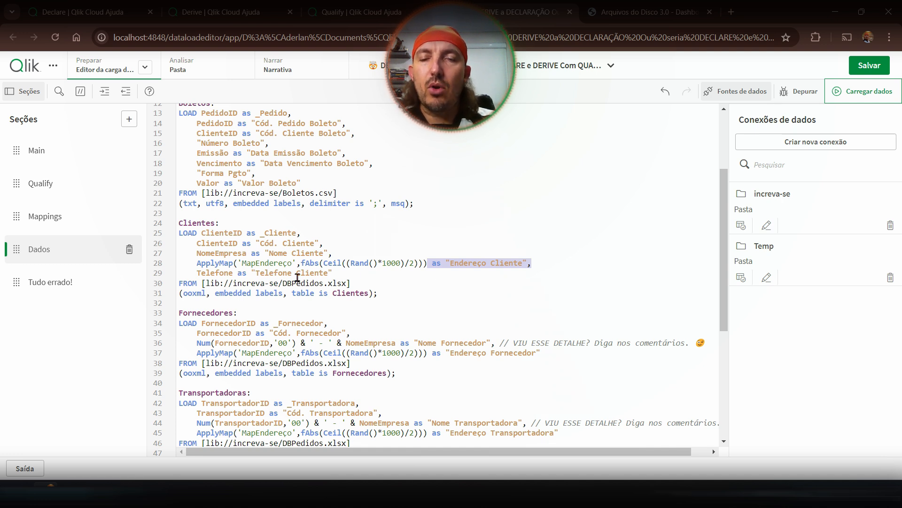
# Open the Mappings section and examine the MapEndereço mapping load from enderecos.csv.
pyautogui.click(40, 219)
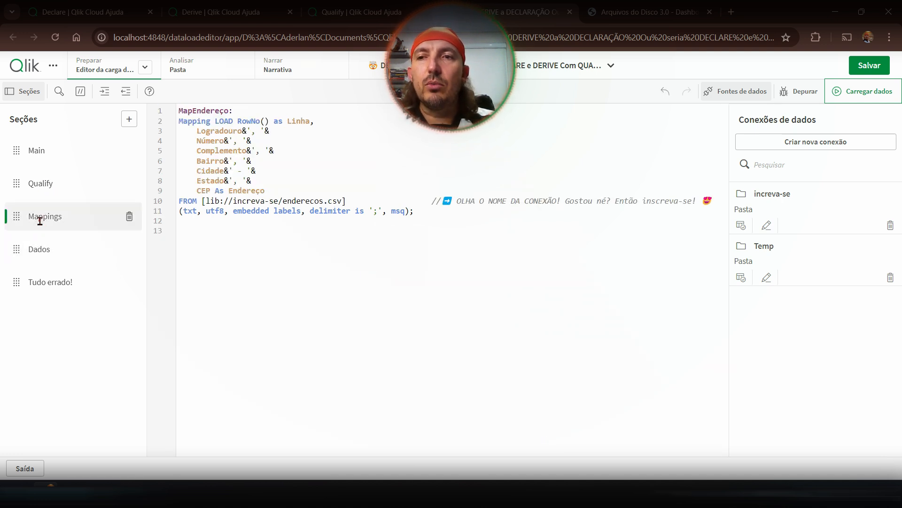
pyautogui.moveTo(268, 219); pyautogui.dragTo(178, 110)
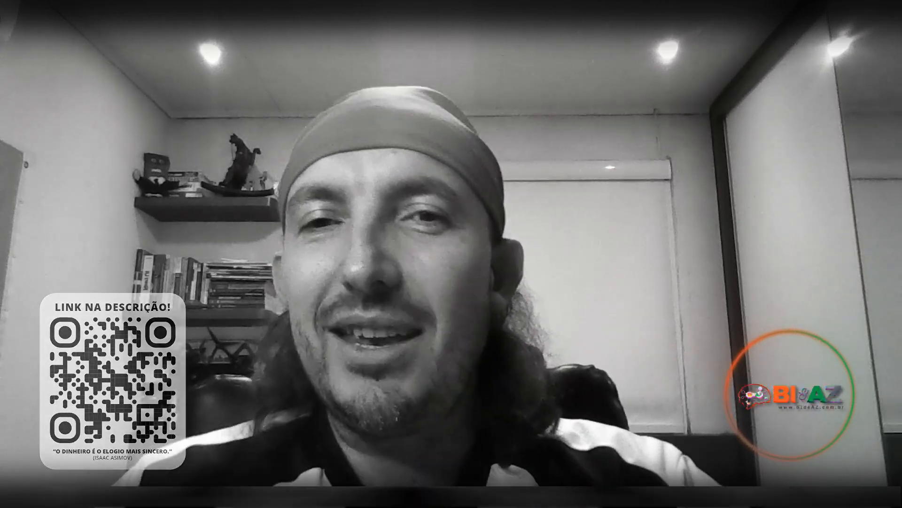
pyautogui.click(267, 254)
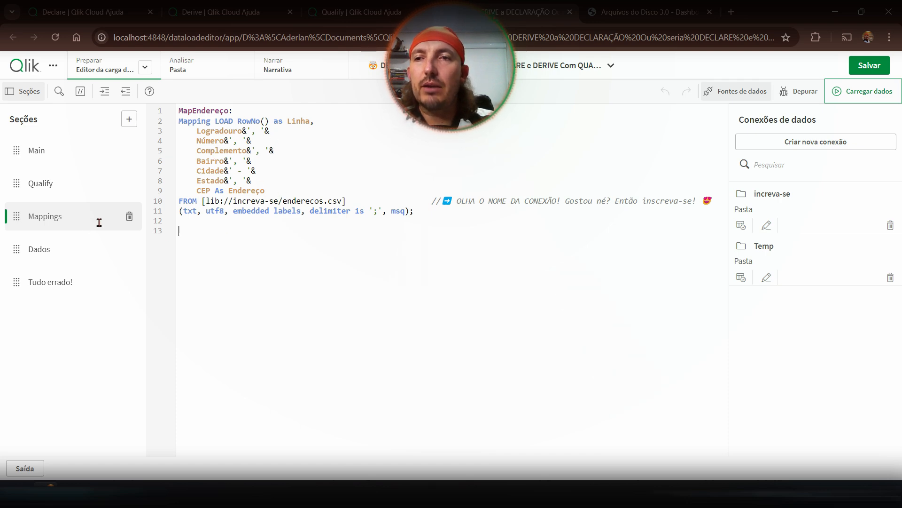
# Return to the Dados section and review the "Endereço Cliente" alias in the Clientes load.
pyautogui.click(58, 252)
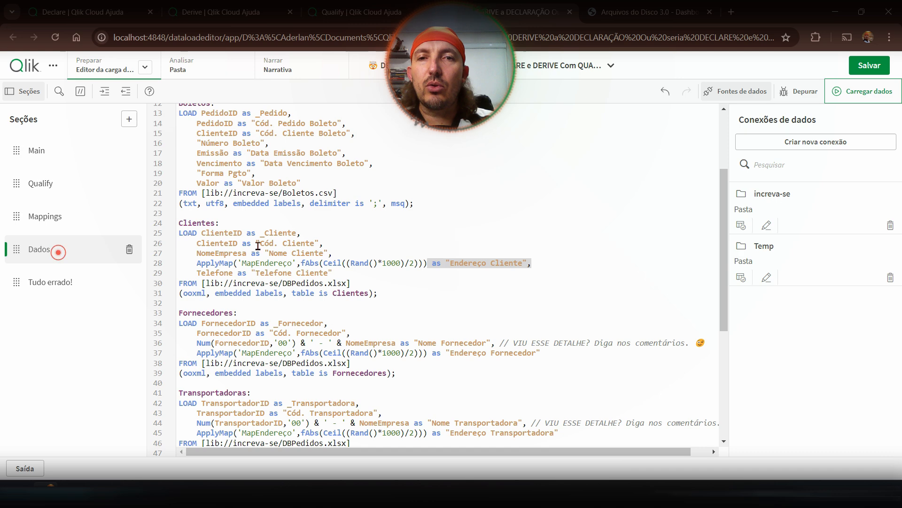
pyautogui.click(468, 261)
pyautogui.moveTo(447, 262); pyautogui.dragTo(526, 262)
# Examine the Fornecedores load: the _Fornecedor key and the aliases "Cód. Fornecedor", "Nome Fornecedor" and "Endereço Fornecedor".
pyautogui.scroll(-3, 425, 300)
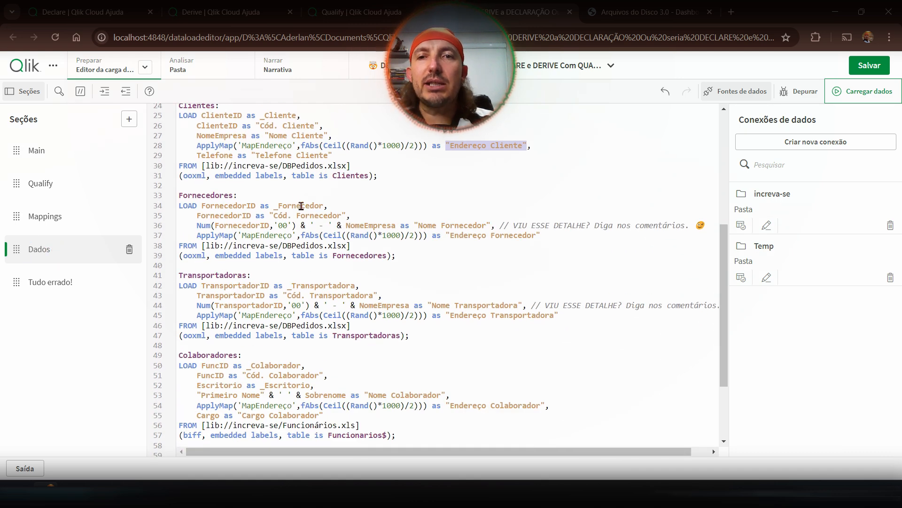
pyautogui.doubleClick(301, 206)
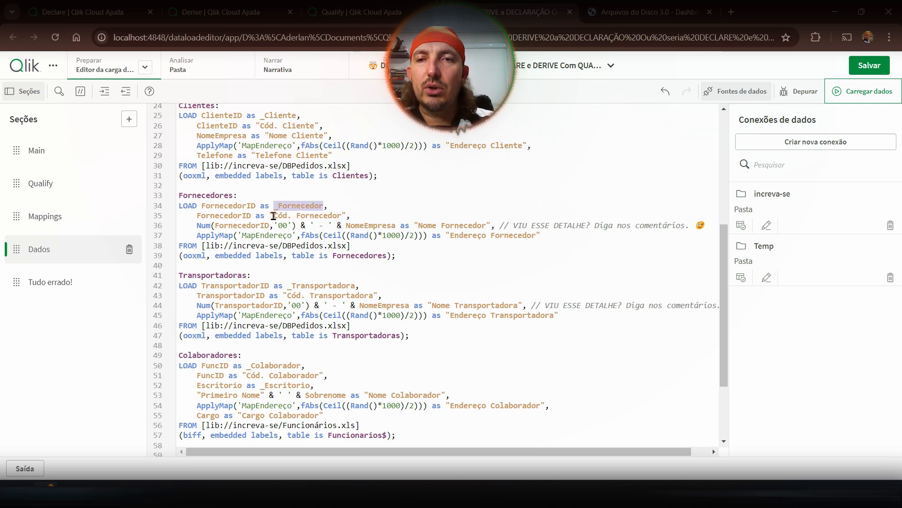
pyautogui.moveTo(274, 215); pyautogui.dragTo(292, 216)
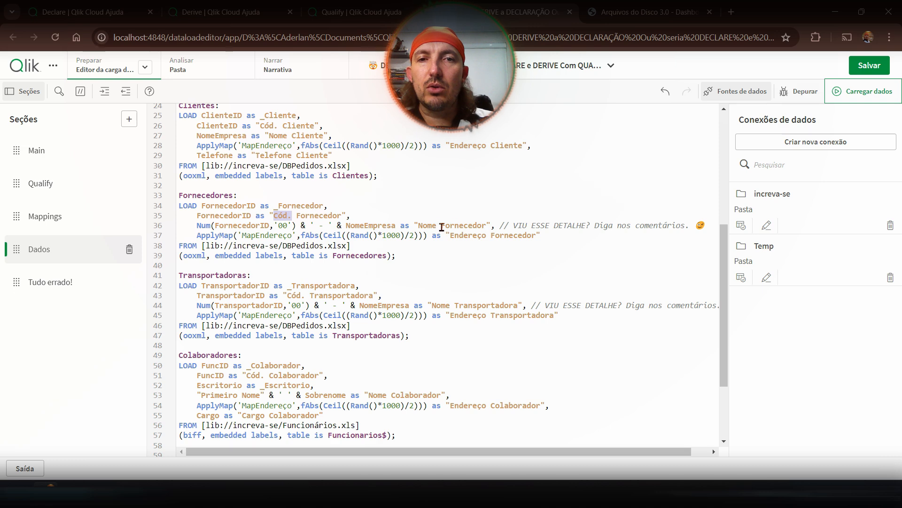
pyautogui.moveTo(414, 226); pyautogui.dragTo(532, 235)
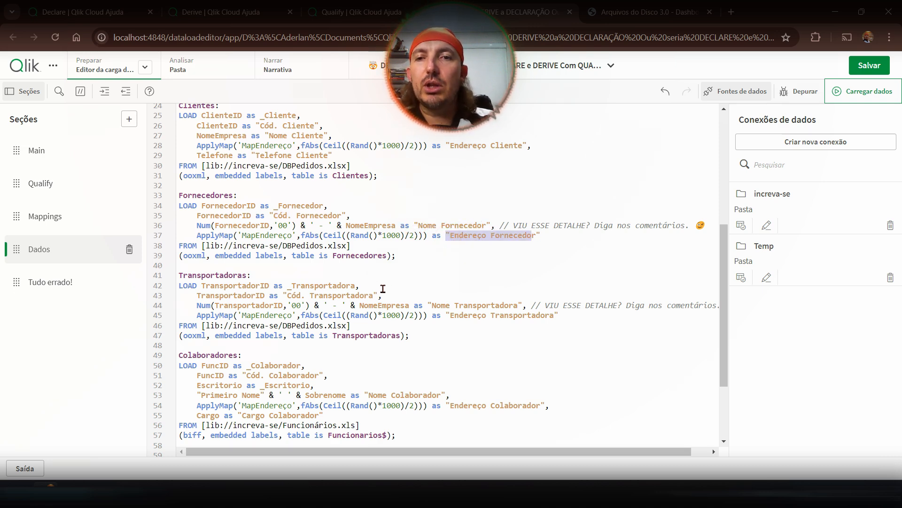
# Examine the Colaboradores load and its "Endereço Colaborador" alias, comparing it with "Endereço Escritório" in Escritorios.
pyautogui.scroll(-5, 383, 288)
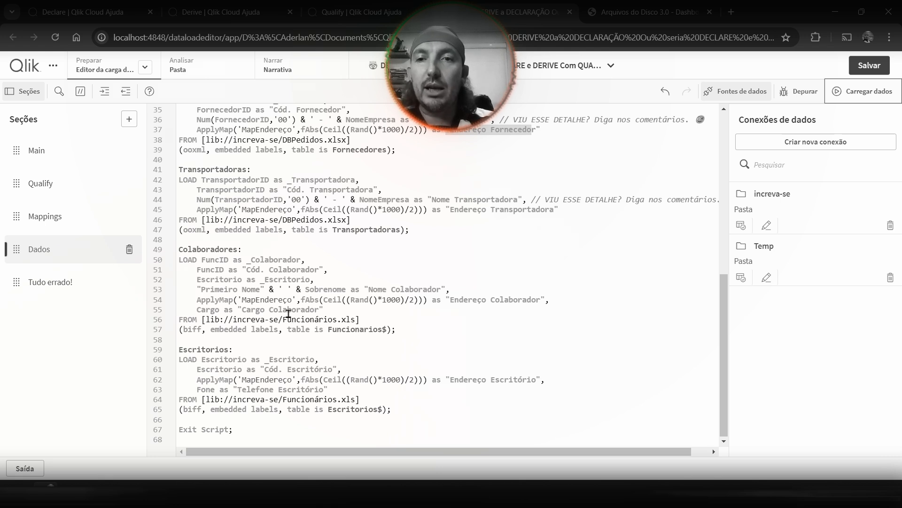
pyautogui.doubleClick(205, 251)
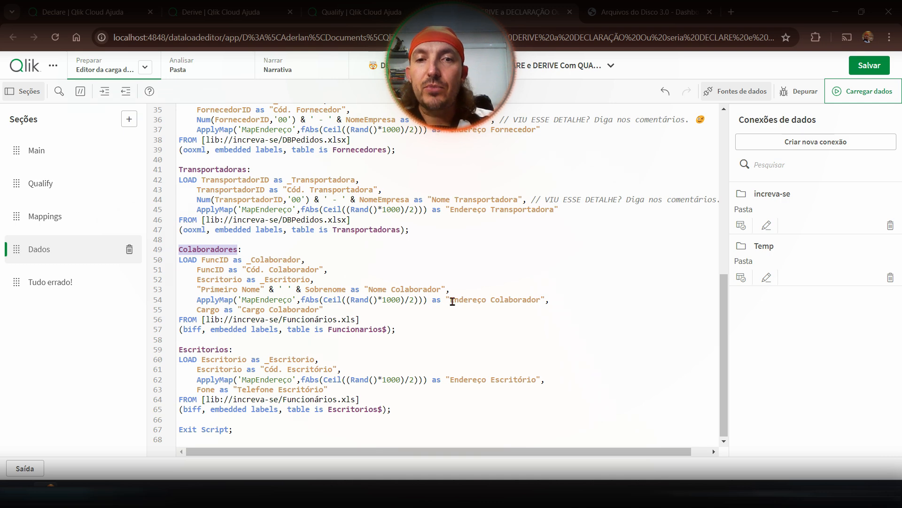
pyautogui.doubleClick(468, 300)
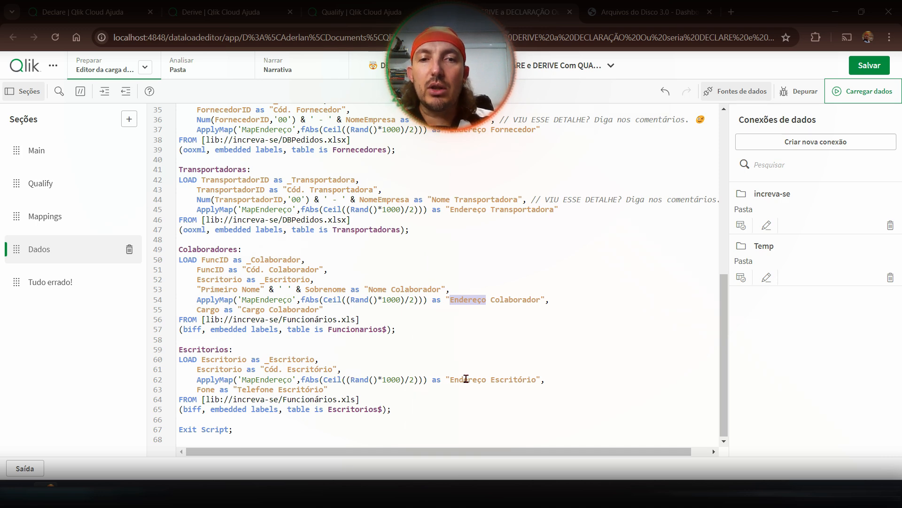
# Run the data load, review the rows fetched per table in the progress report, and close the report.
pyautogui.click(840, 94)
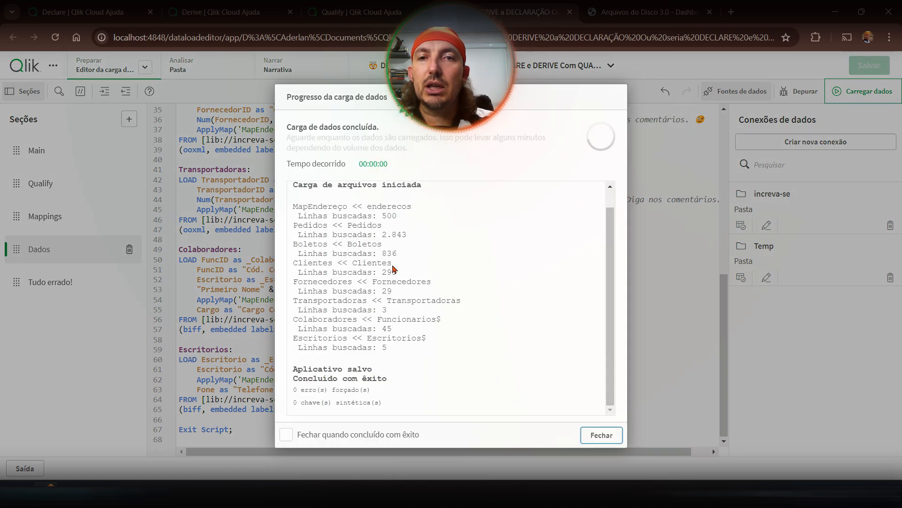
pyautogui.tripleClick(396, 347)
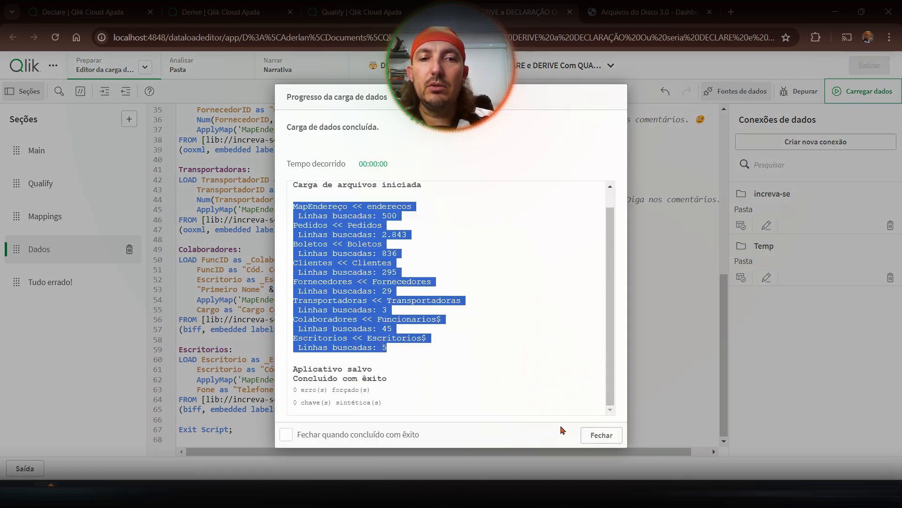
pyautogui.click(597, 436)
# Open the data model viewer and examine the associations of the Transportadoras, Clientes and Colaboradores tables.
pyautogui.click(114, 68)
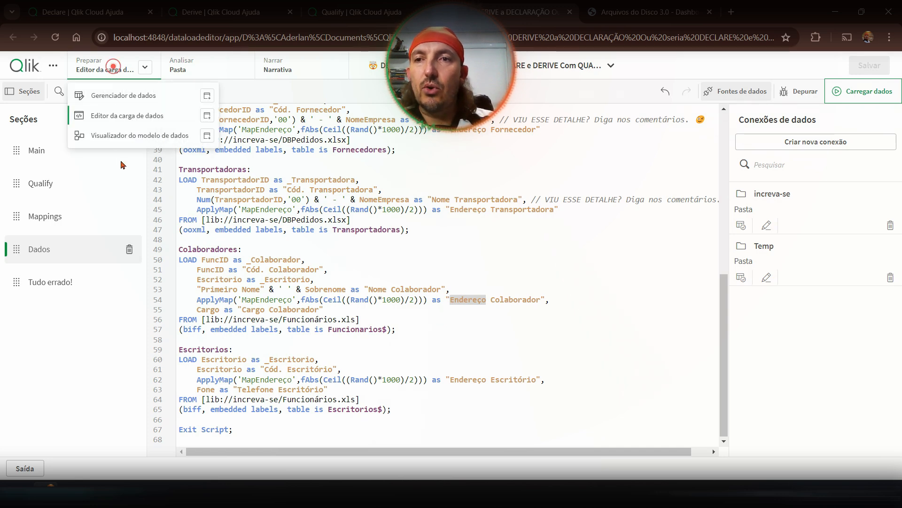
pyautogui.click(121, 136)
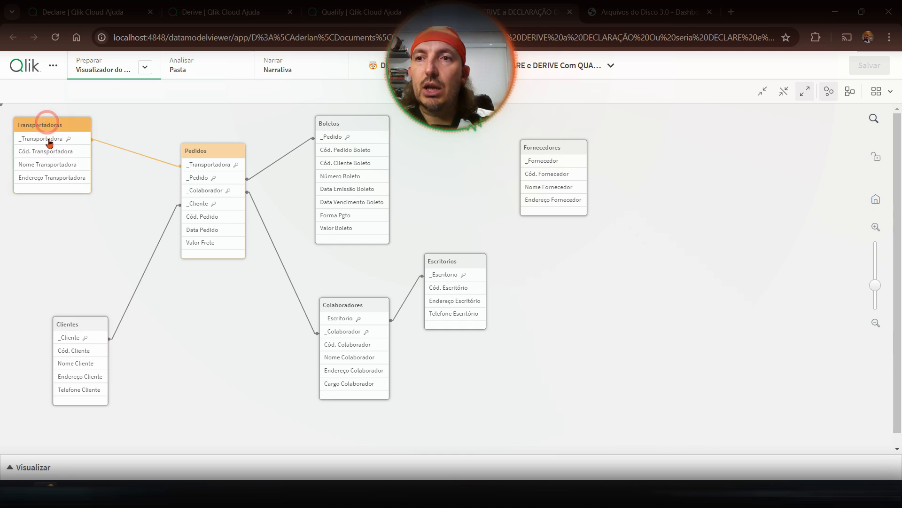
pyautogui.click(83, 326)
pyautogui.click(343, 307)
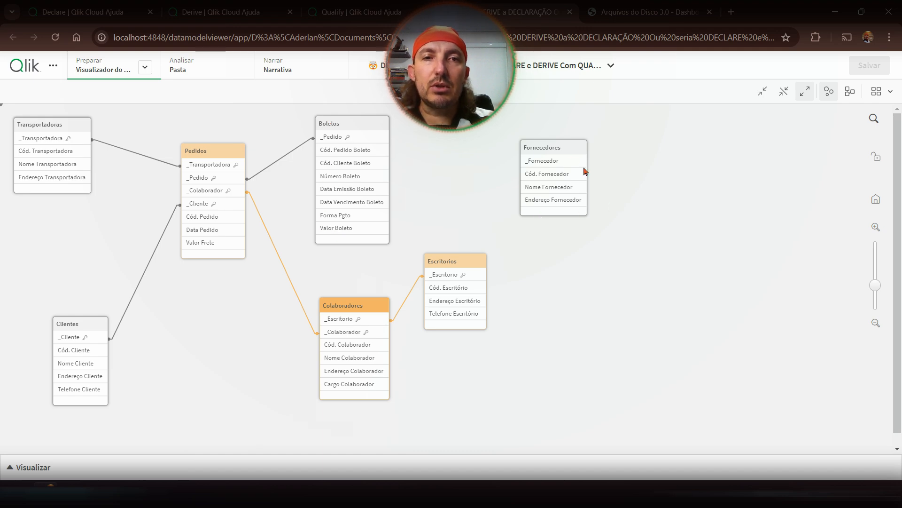
# Examine the Fornecedores table in the data model viewer, and open the app's analysis sheet.
pyautogui.click(555, 152)
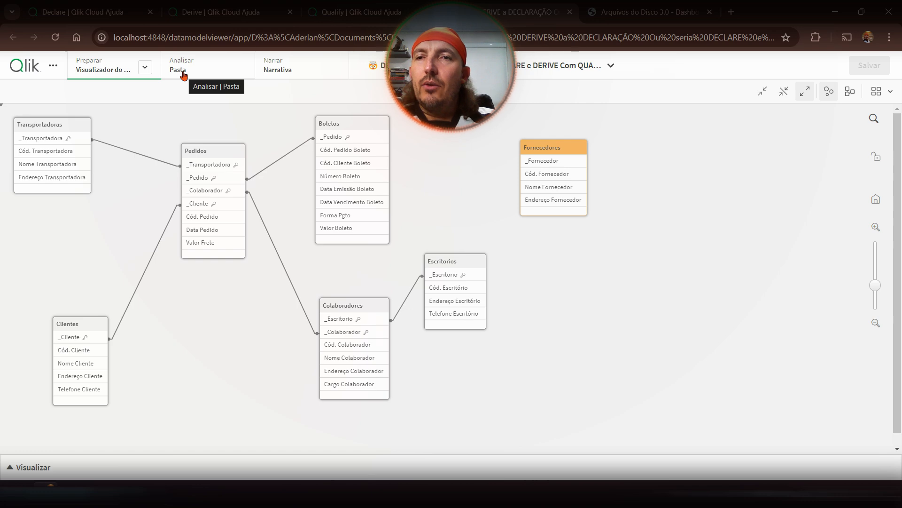
pyautogui.click(136, 73)
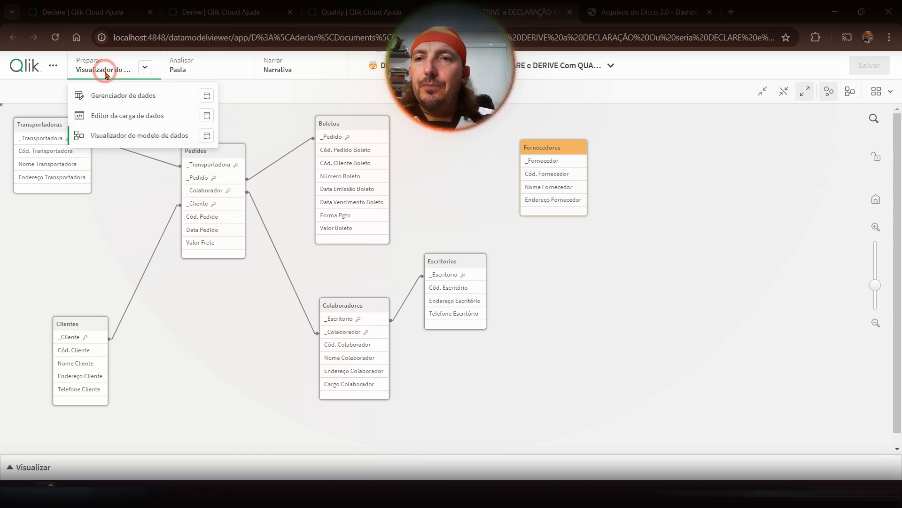
pyautogui.click(197, 69)
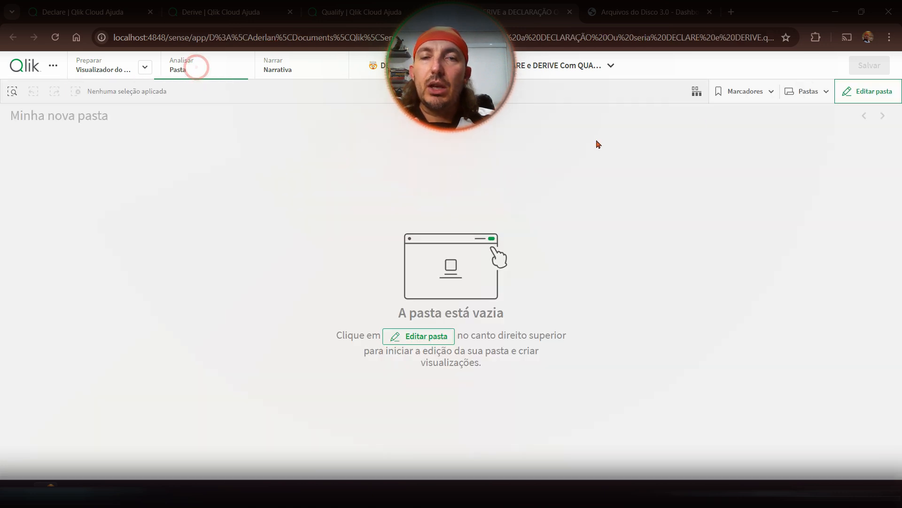
# Search the app's dimensions and fields for "ano" in the selections tool, review the derived year fields, and close the tool.
pyautogui.click(696, 91)
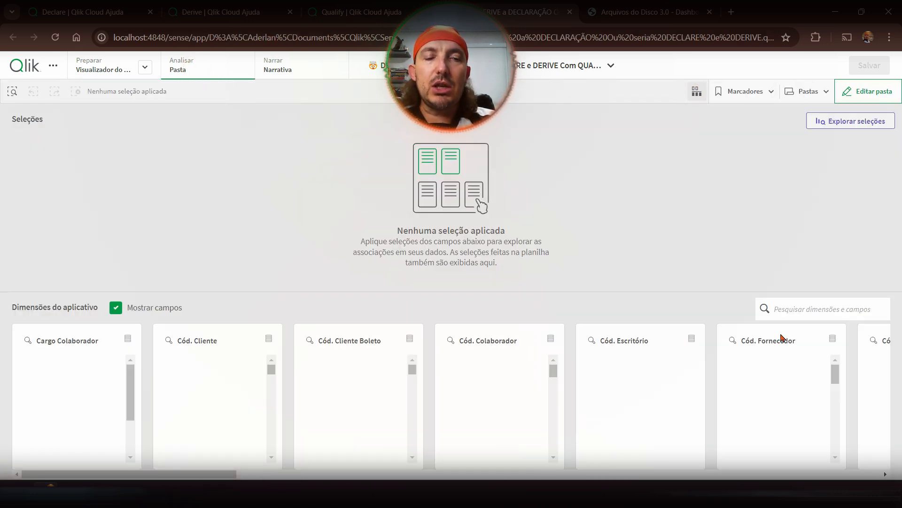
pyautogui.click(805, 311)
pyautogui.write('ano')
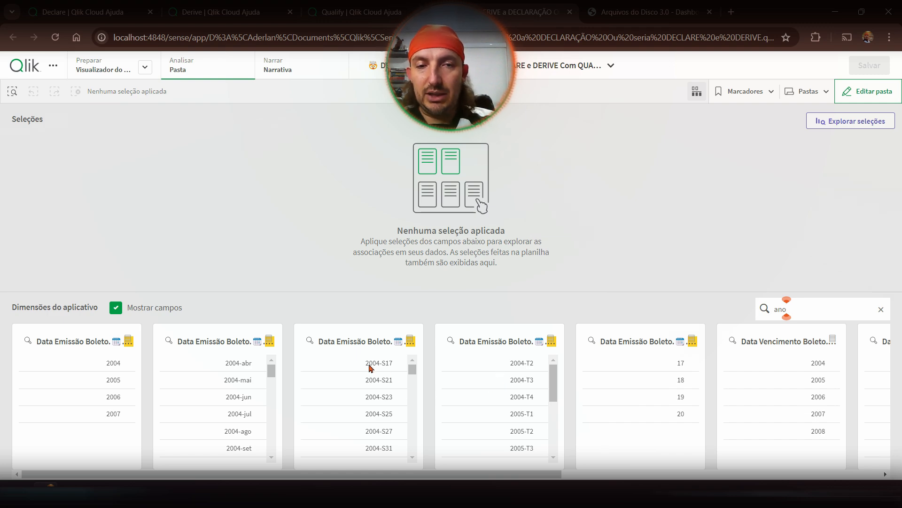
pyautogui.moveTo(826, 313); pyautogui.dragTo(727, 315)
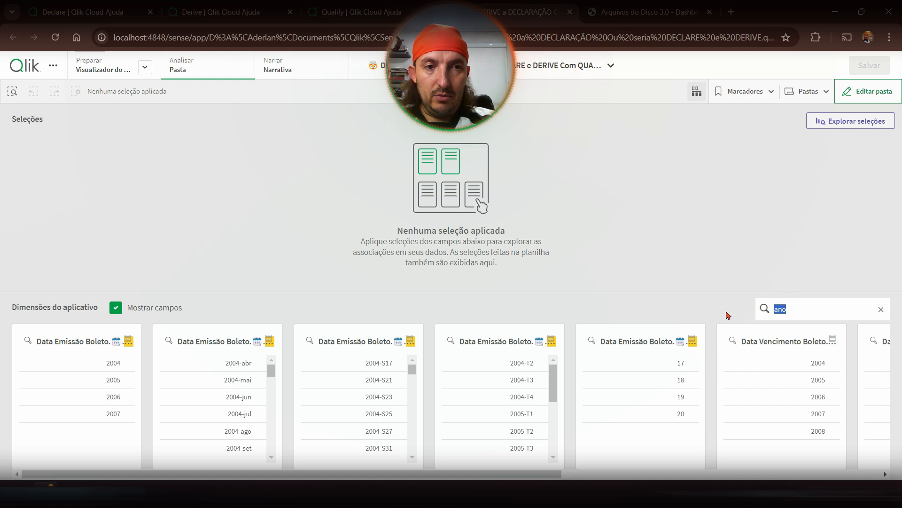
pyautogui.click(697, 92)
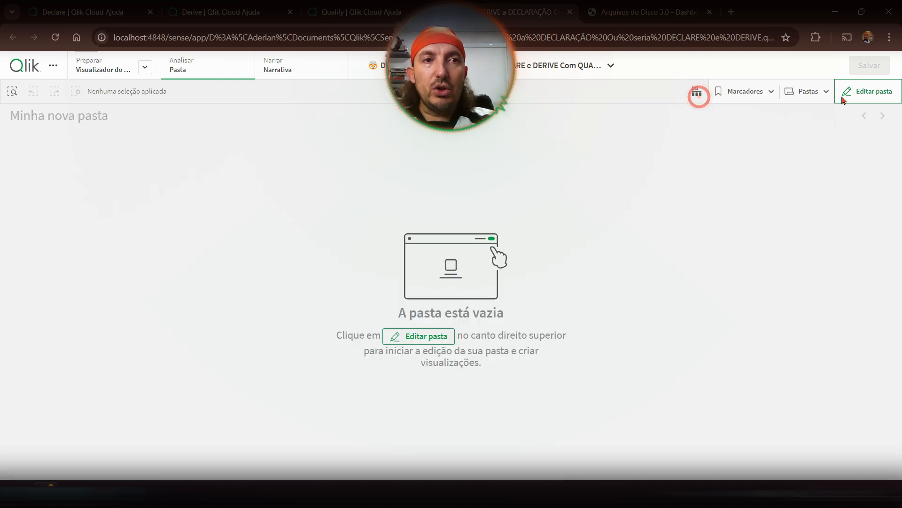
# Put the sheet in edit mode, filter the fields by the Boletos table, and expand the derived fields of Data Vencimento Boleto.
pyautogui.click(846, 93)
pyautogui.click(40, 132)
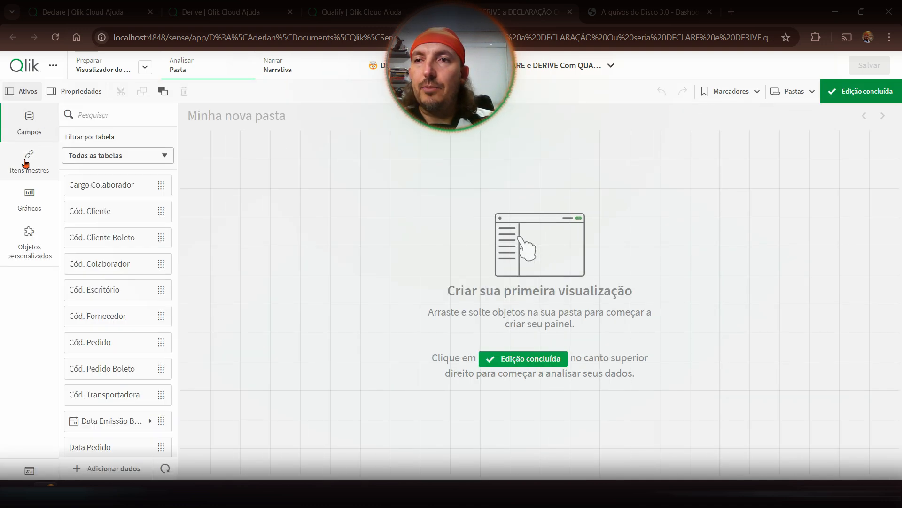
pyautogui.click(96, 155)
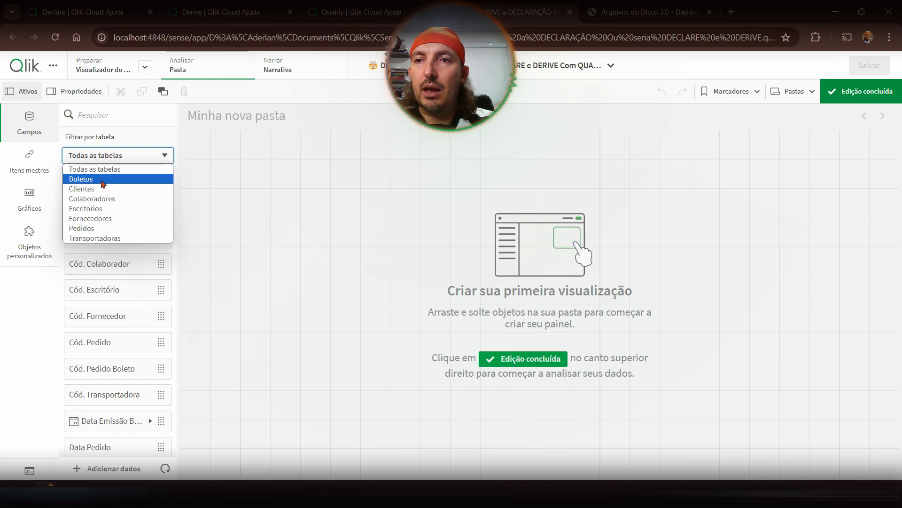
pyautogui.click(104, 181)
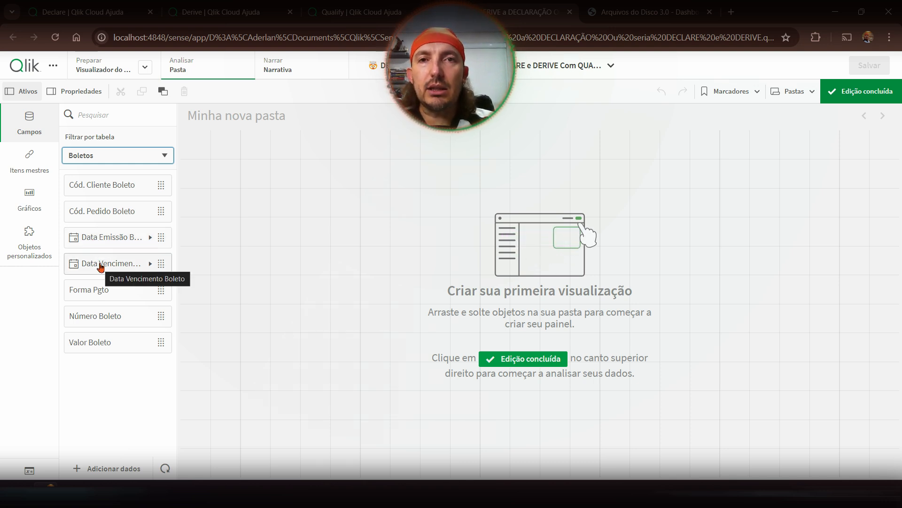
pyautogui.click(149, 264)
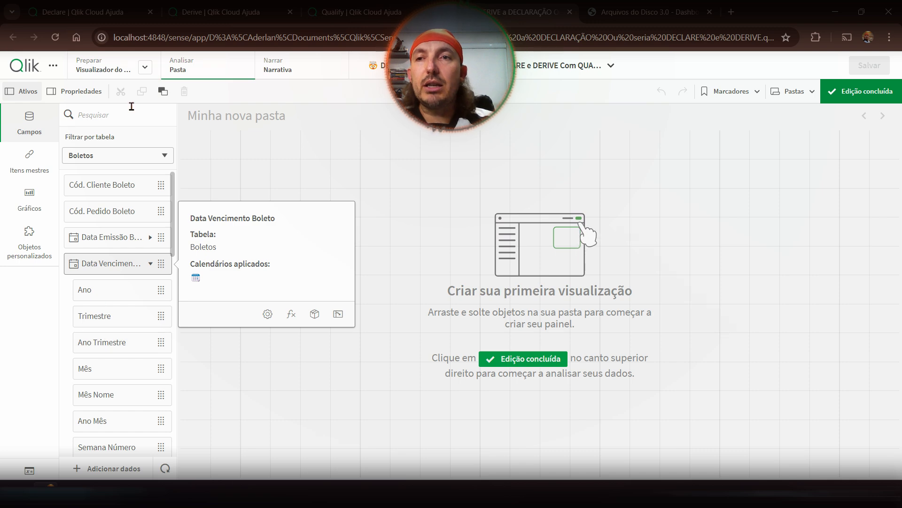
# Examine the calendar's Declare Field Definition in the load script's Main section, including Anos Atrás, Trimestres Atrás, Período and the hour fields.
pyautogui.click(143, 66)
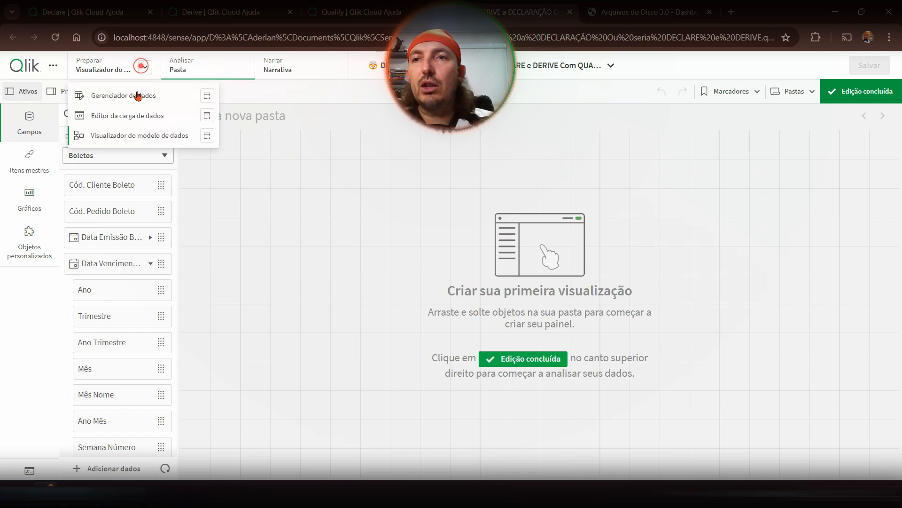
pyautogui.click(119, 115)
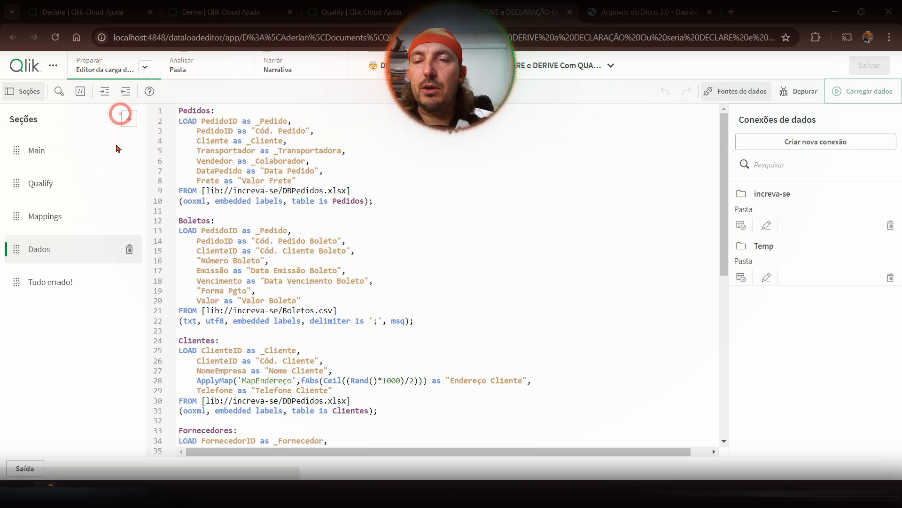
pyautogui.click(37, 150)
pyautogui.scroll(-3, 427, 318)
pyautogui.scroll(-1, 428, 318)
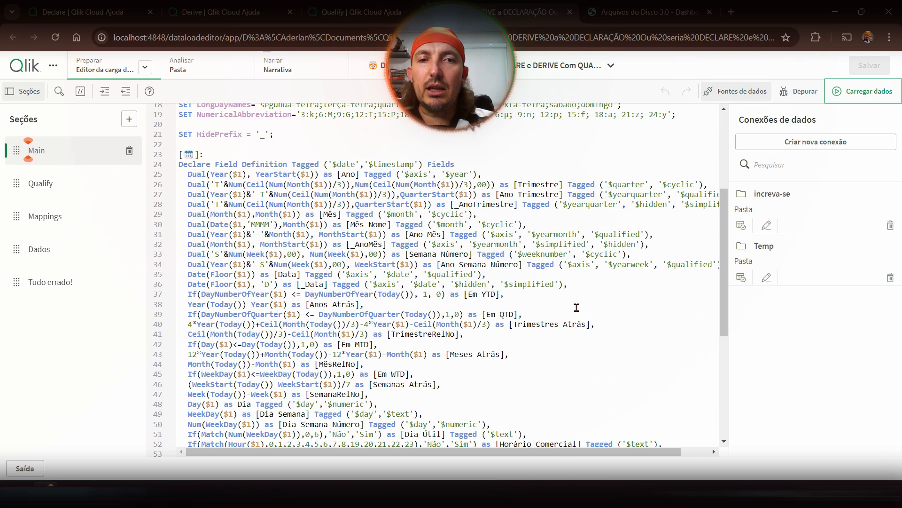
pyautogui.moveTo(305, 305); pyautogui.dragTo(362, 304)
pyautogui.moveTo(511, 324); pyautogui.dragTo(595, 324)
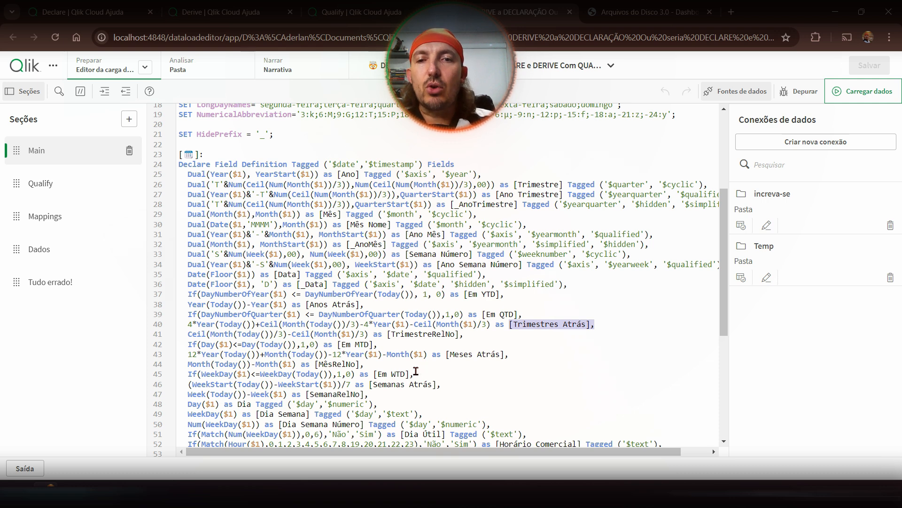
pyautogui.scroll(-3, 376, 371)
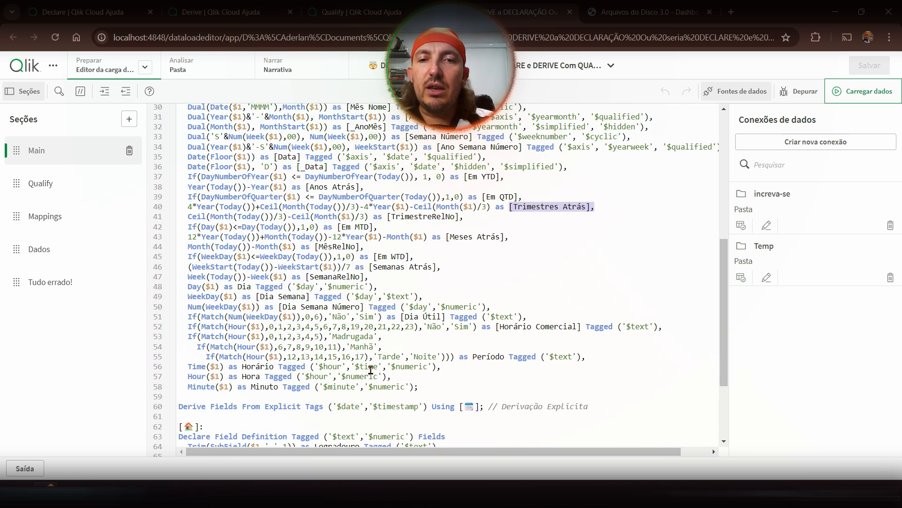
pyautogui.moveTo(379, 357); pyautogui.dragTo(433, 358)
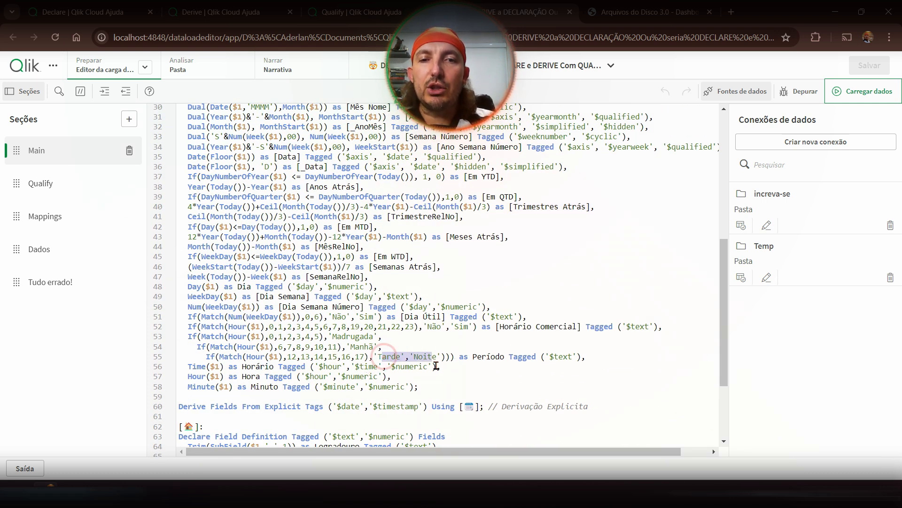
pyautogui.click(256, 376)
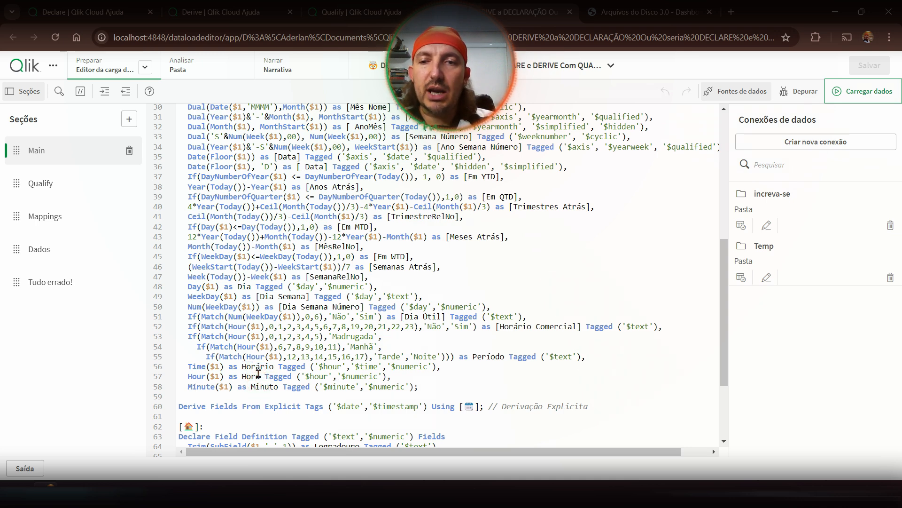
pyautogui.scroll(2, 350, 301)
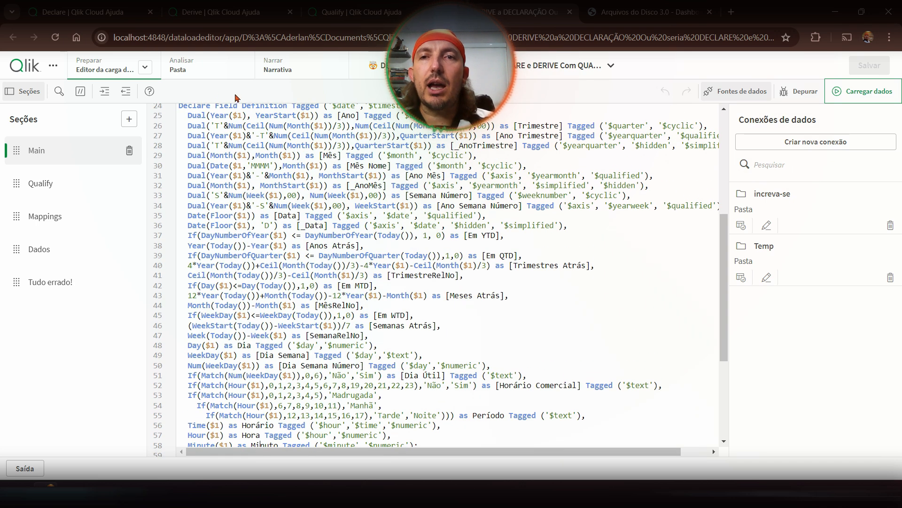
# Add the Mês field derived from Data Vencimento Boleto to the sheet as a table.
pyautogui.click(179, 65)
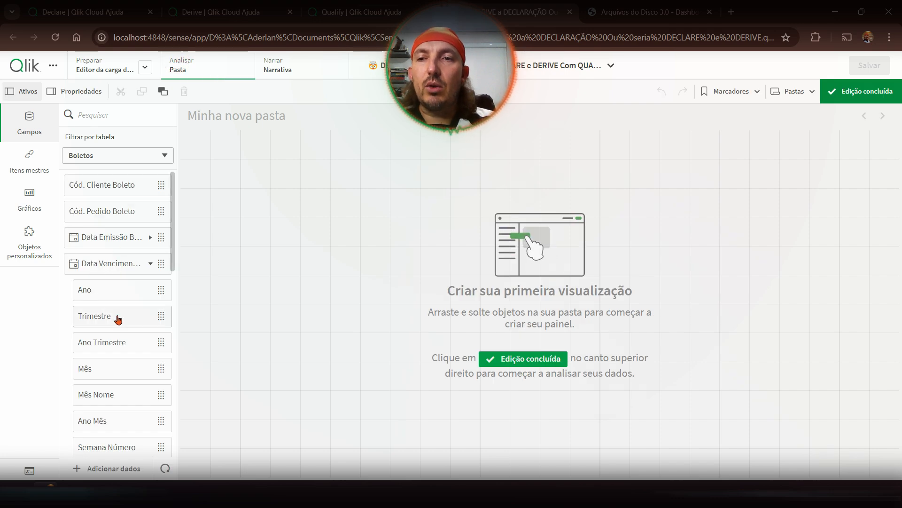
pyautogui.scroll(-3, 105, 329)
pyautogui.scroll(3, 105, 339)
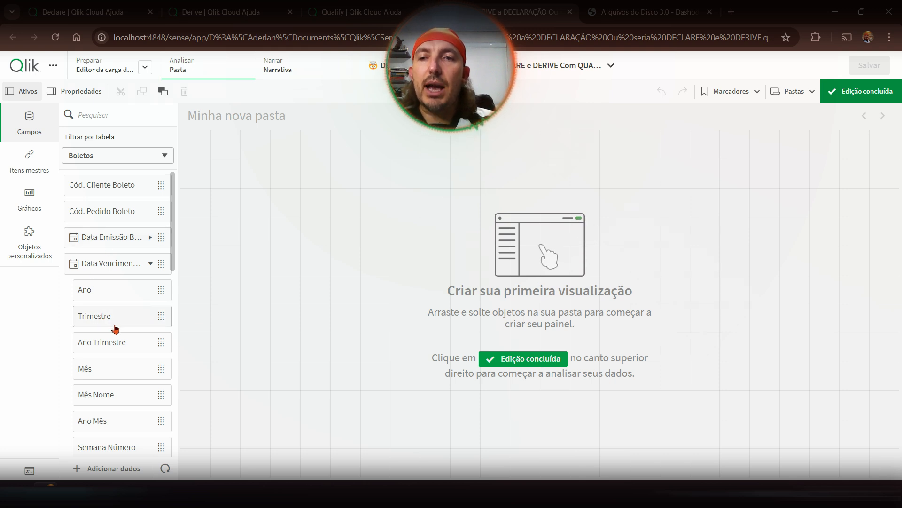
pyautogui.scroll(-1, 113, 325)
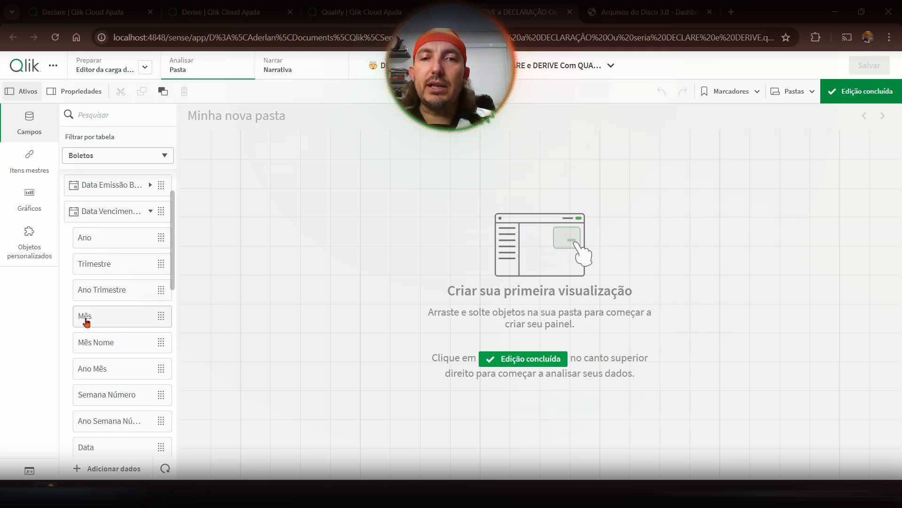
pyautogui.moveTo(89, 319); pyautogui.dragTo(258, 333)
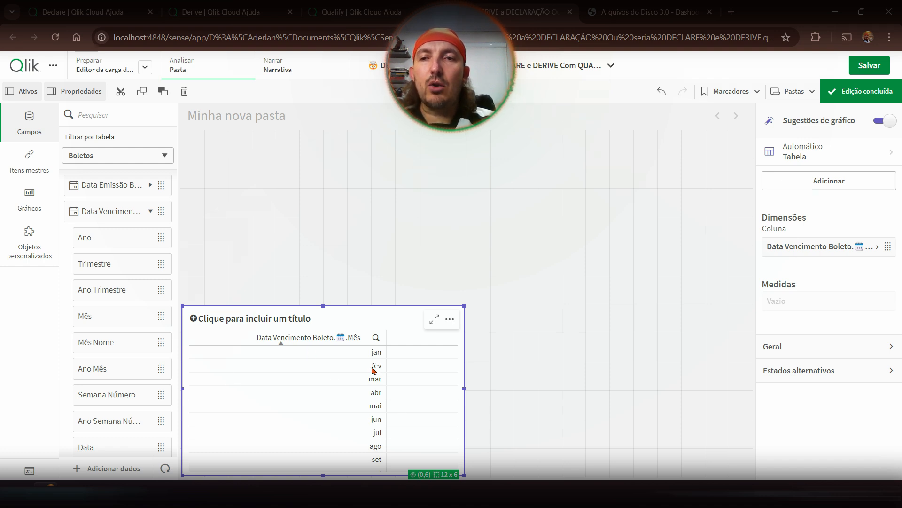
# Search the Boletos fields for "ano Mês" and add Data Emissão Boleto's Ano Mês as the table's second column.
pyautogui.scroll(-3, 116, 376)
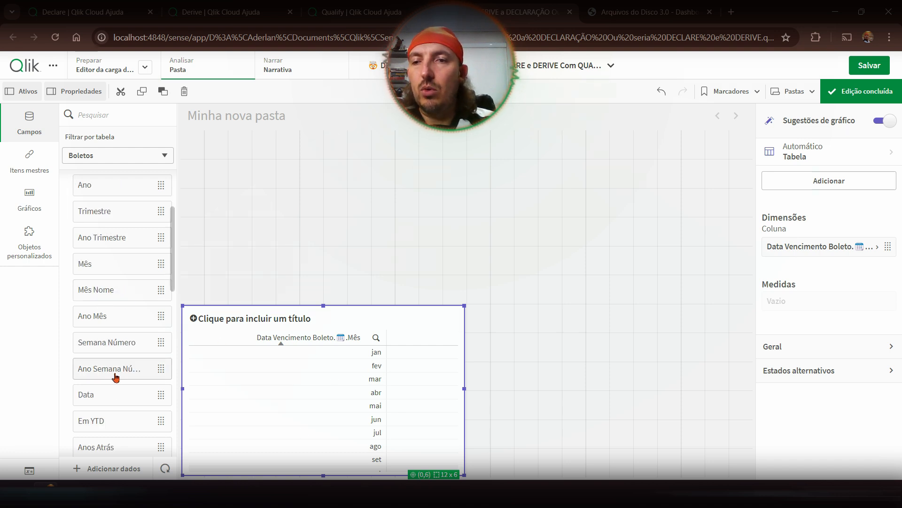
pyautogui.scroll(-3, 115, 376)
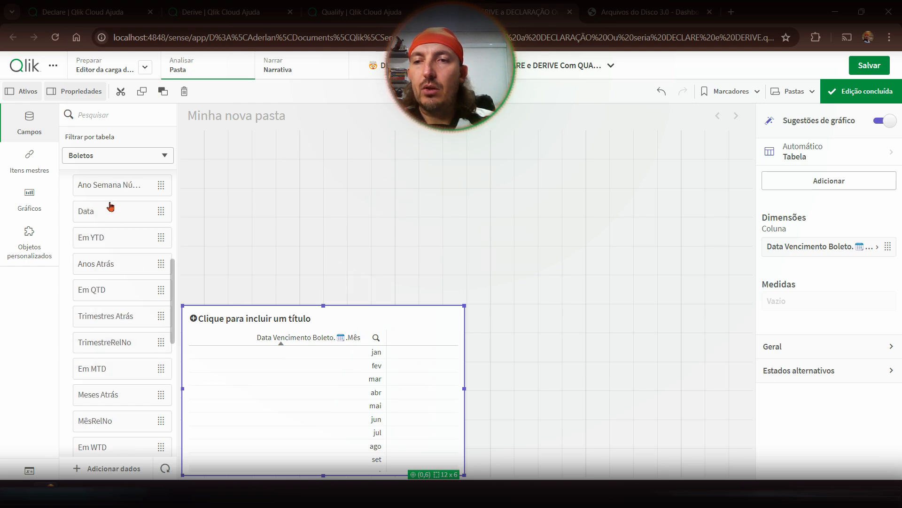
pyautogui.click(99, 118)
pyautogui.write('M')
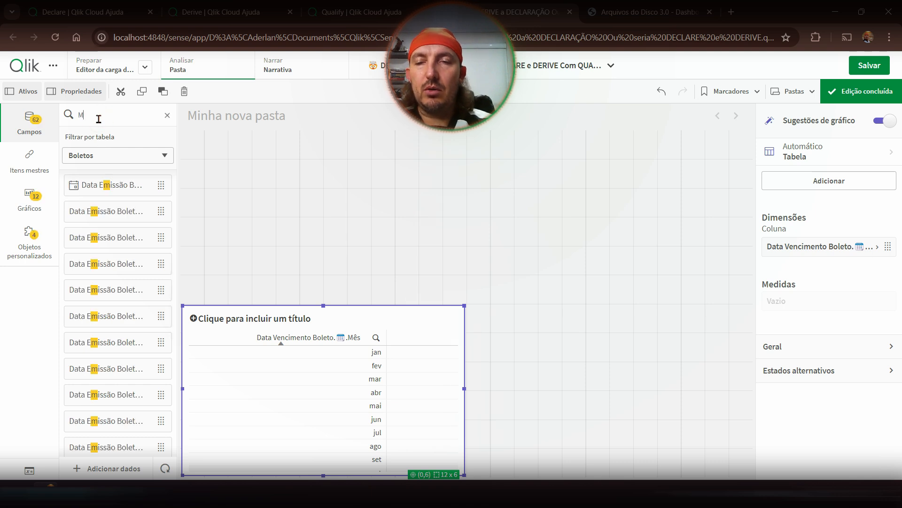
pyautogui.write('ês ano')
pyautogui.press('BackSpace')
pyautogui.press('BackSpace')
pyautogui.press('BackSpace')
pyautogui.press('BackSpace')
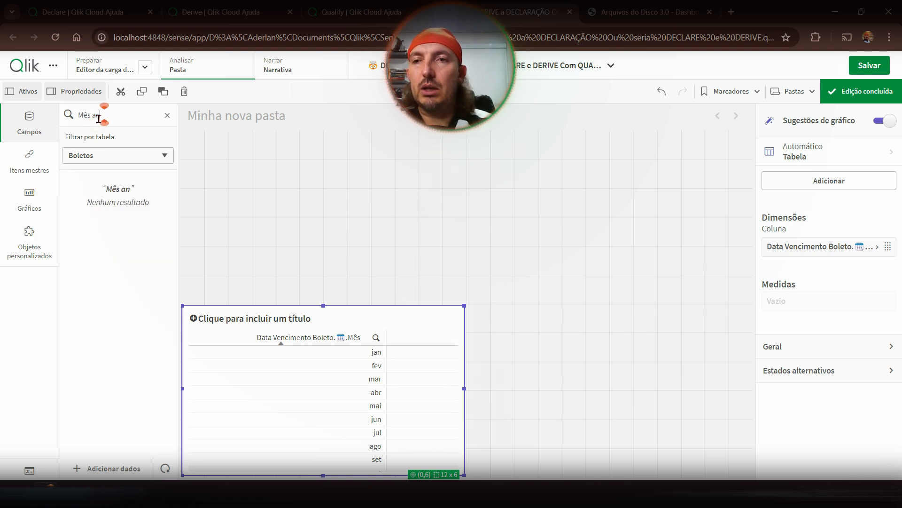
pyautogui.press('Home')
pyautogui.write('a')
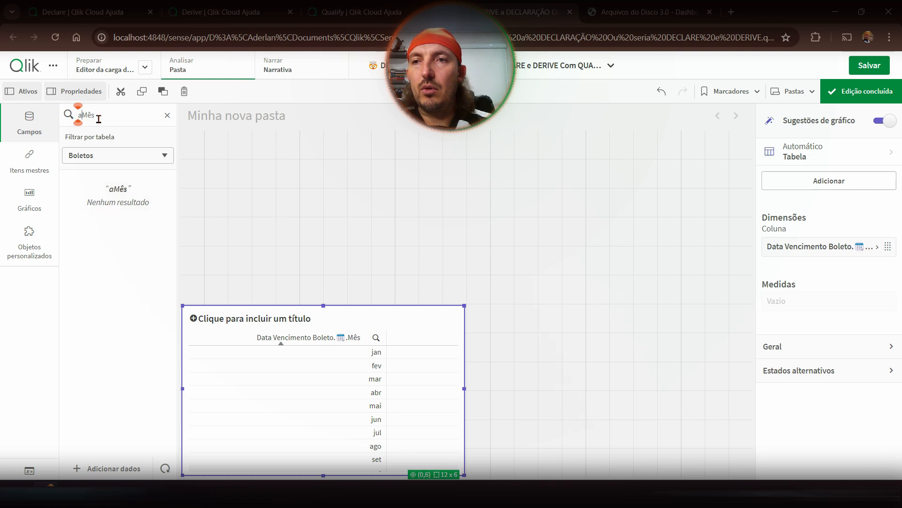
pyautogui.write('no')
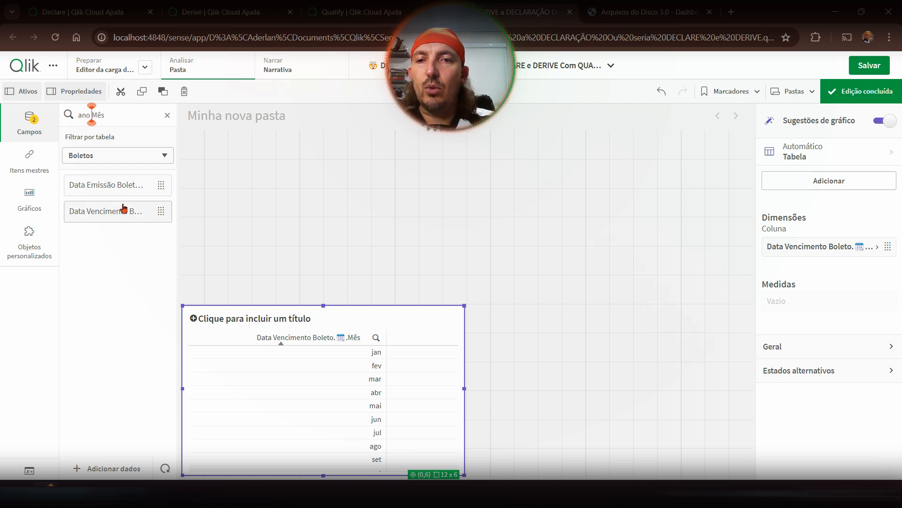
pyautogui.moveTo(98, 192); pyautogui.dragTo(366, 394)
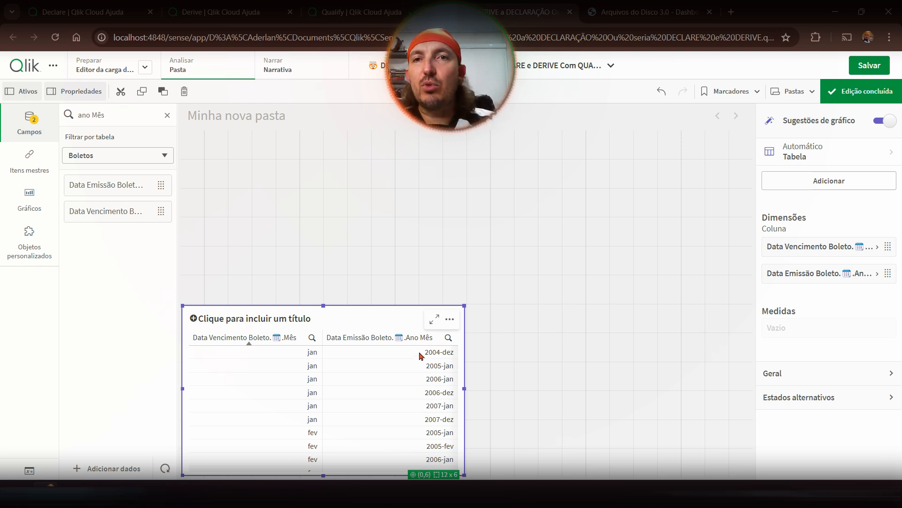
# Examine the Trimestre expression in the load script's calendar declaration, highlighting its 'T'&Num(Ceil part.
pyautogui.click(95, 69)
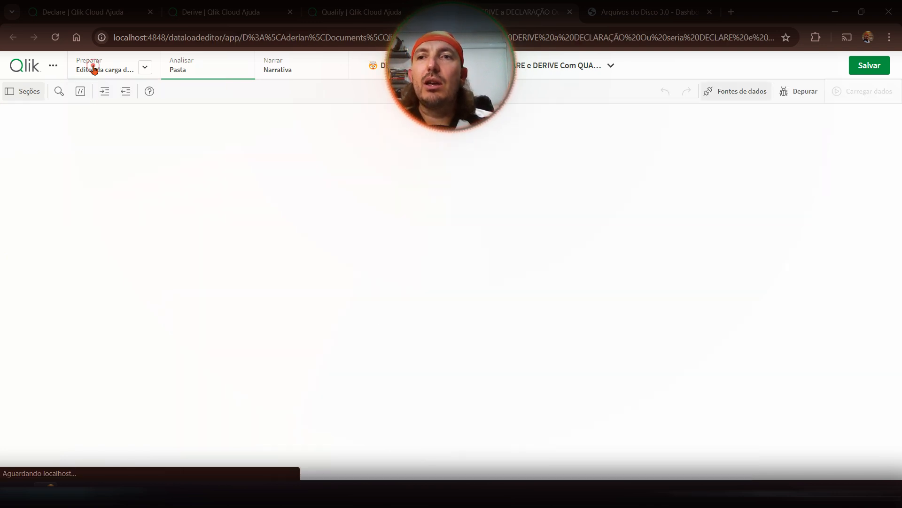
pyautogui.scroll(-3, 264, 286)
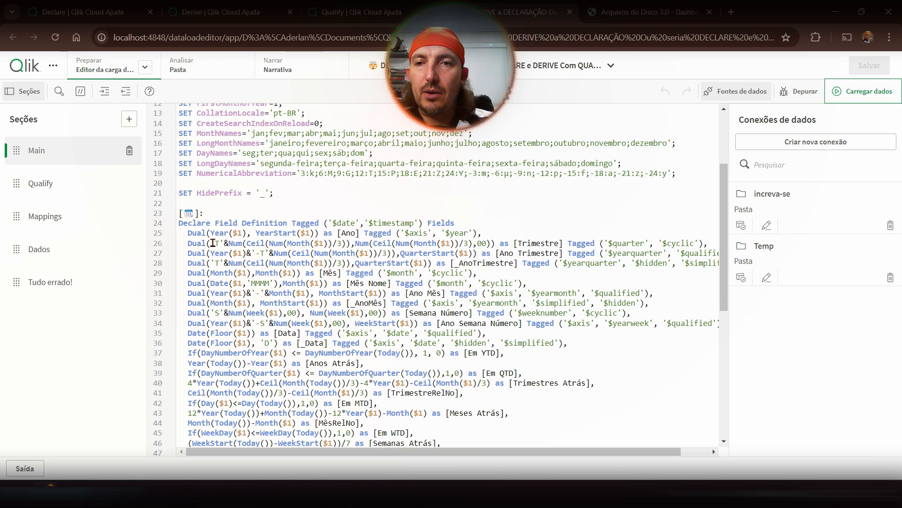
pyautogui.keyDown('shift'); pyautogui.click(264, 245); pyautogui.keyUp('shift')
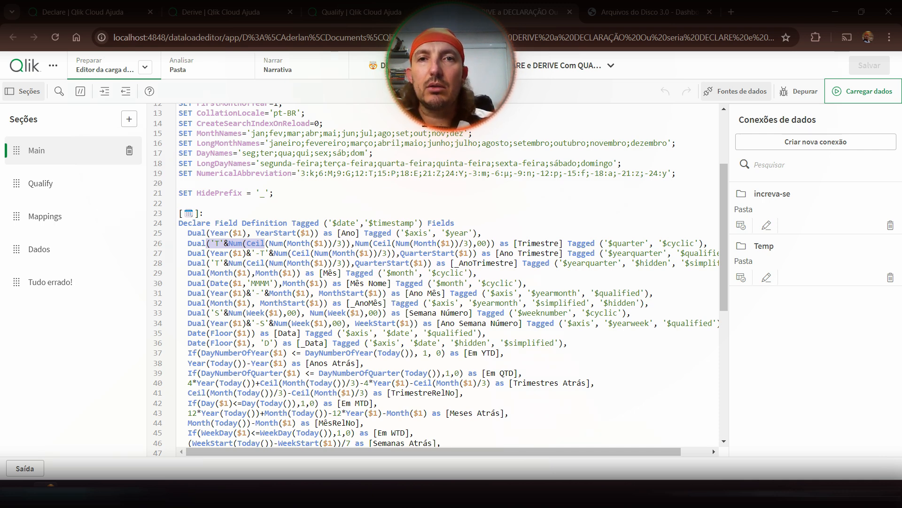
# Compare the Boletos date fields in the sheet's field list with the Boletos table in the data model viewer.
pyautogui.click(202, 68)
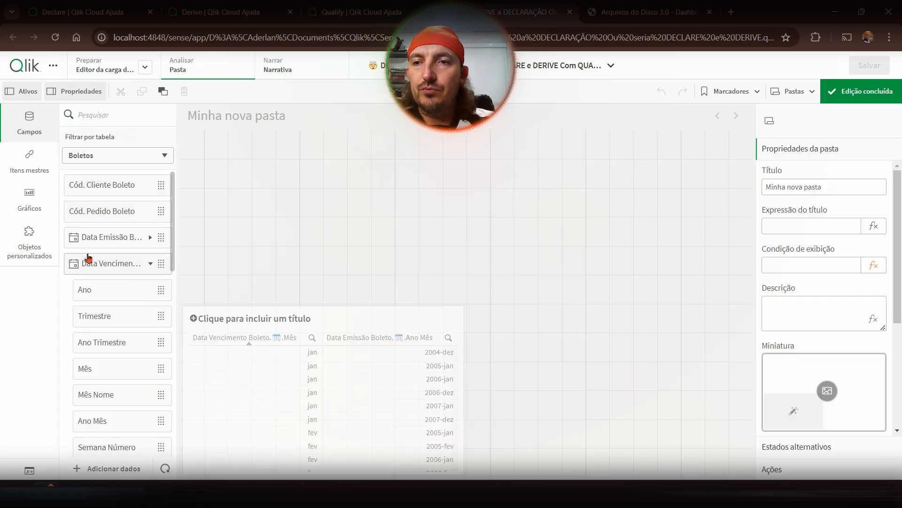
pyautogui.click(89, 258)
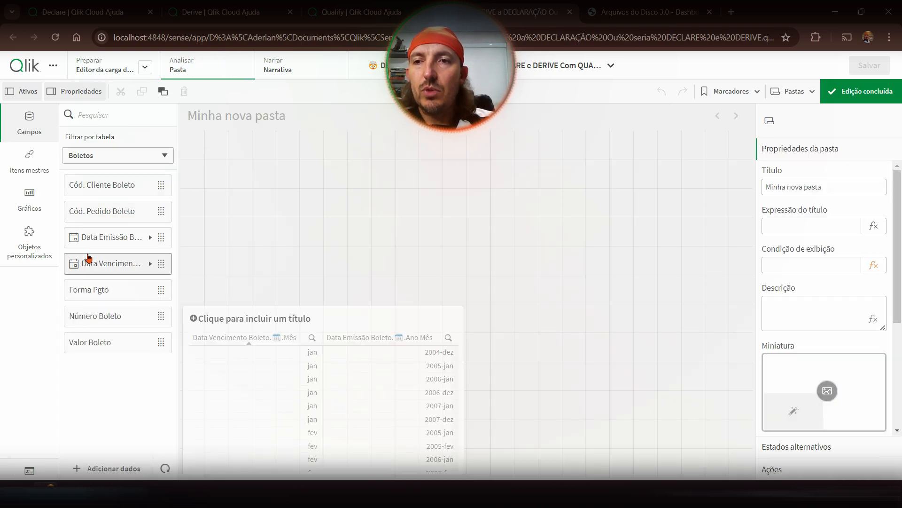
pyautogui.click(145, 67)
pyautogui.click(121, 137)
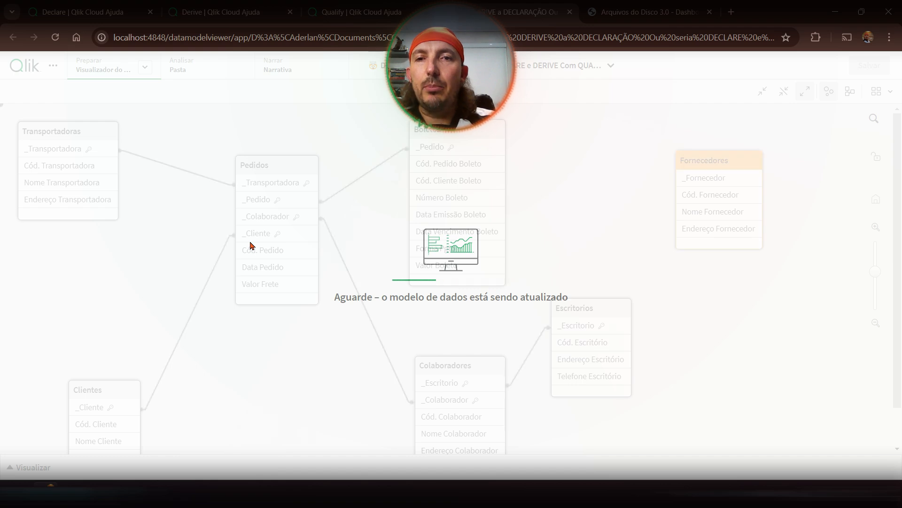
pyautogui.click(336, 131)
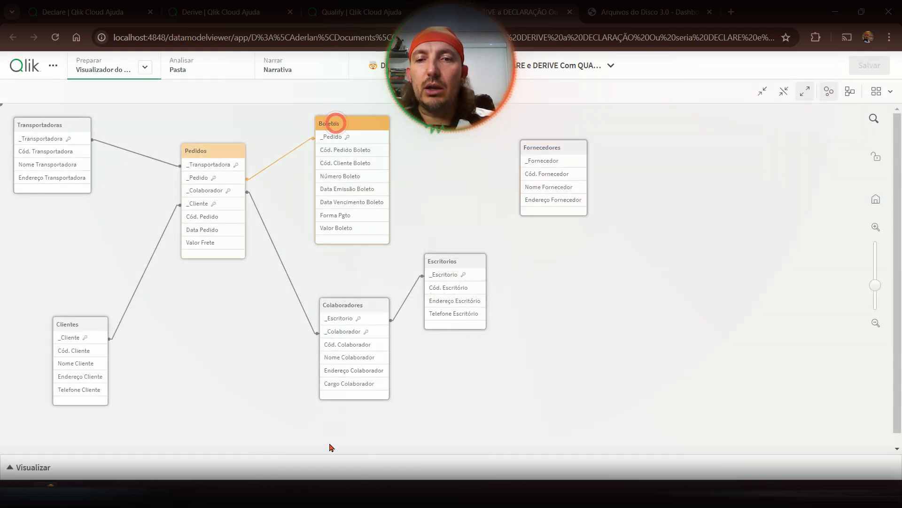
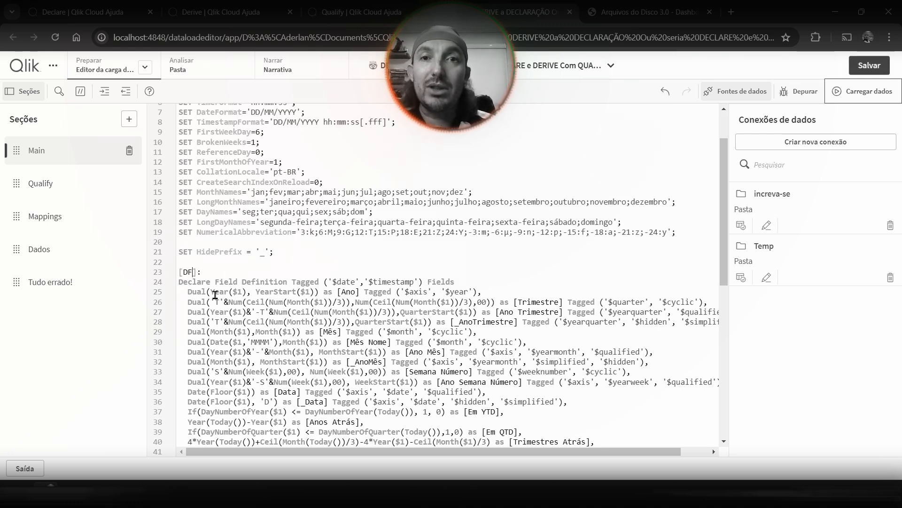
# Undo the renaming of the calendar field definition to DF in the load script.
pyautogui.hotkey('ctrl', 'z')
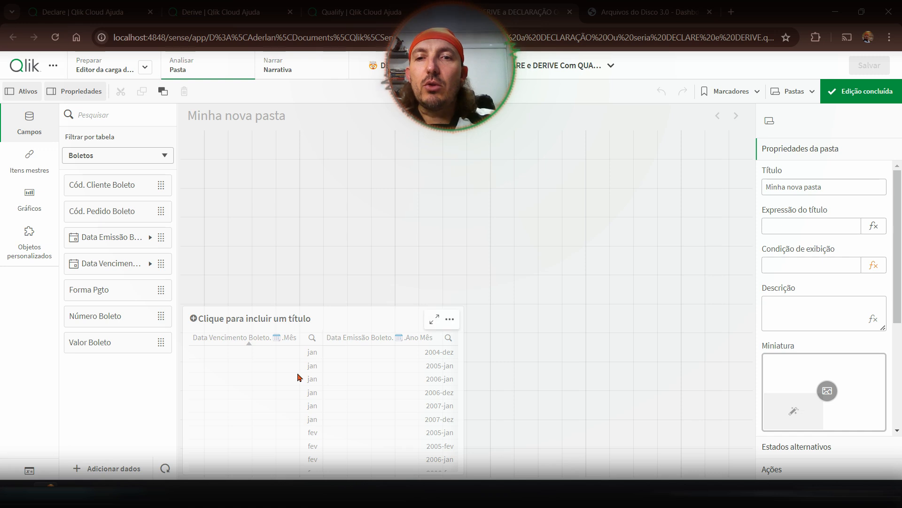
# Enlarge the Mês and Ano Mês table to 14 x 12 grid cells and delete it from the sheet.
pyautogui.click(299, 378)
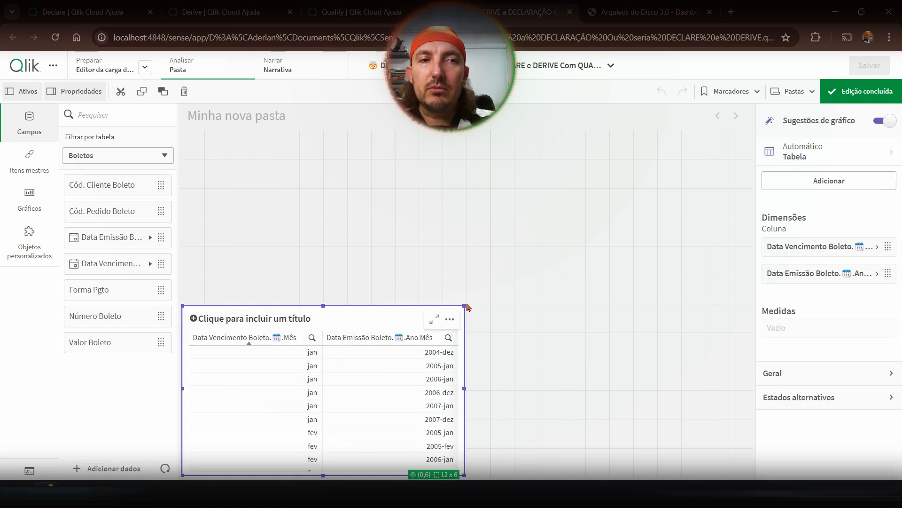
pyautogui.moveTo(465, 306); pyautogui.dragTo(512, 132)
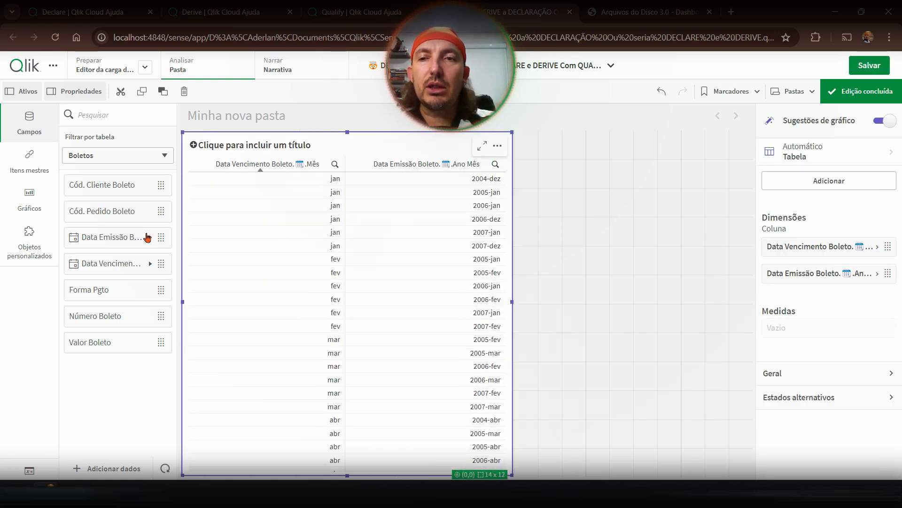
pyautogui.press('Delete')
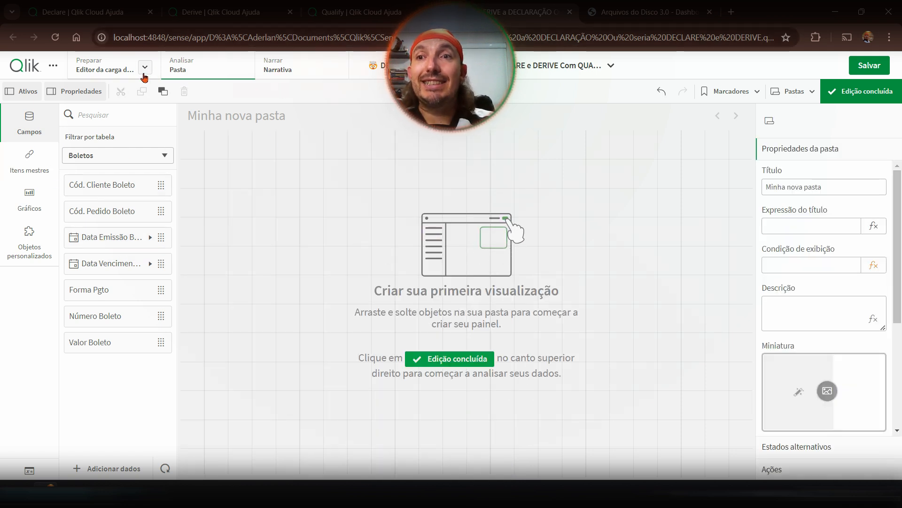
# Examine the address Declare block in the load script and the four Endereço fields named in its Derive Fields From Fields statement.
pyautogui.click(107, 72)
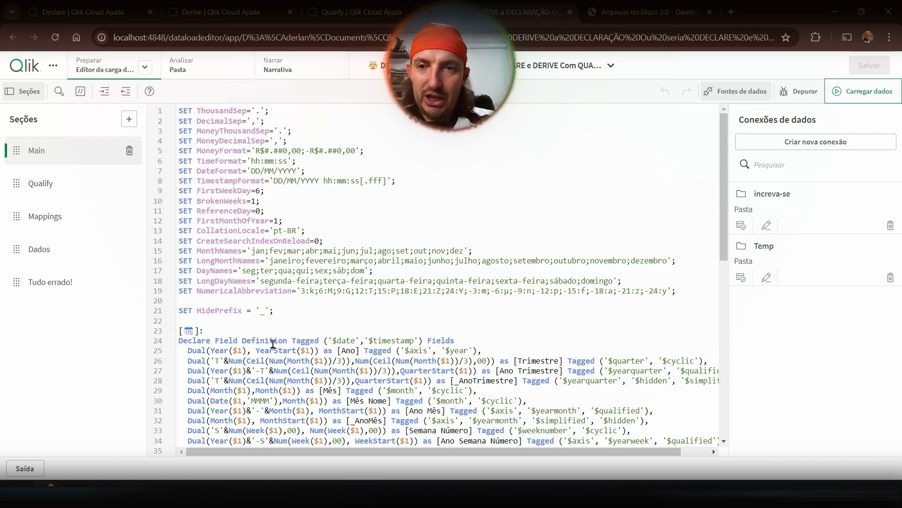
pyautogui.scroll(-13, 297, 371)
pyautogui.scroll(-1, 297, 371)
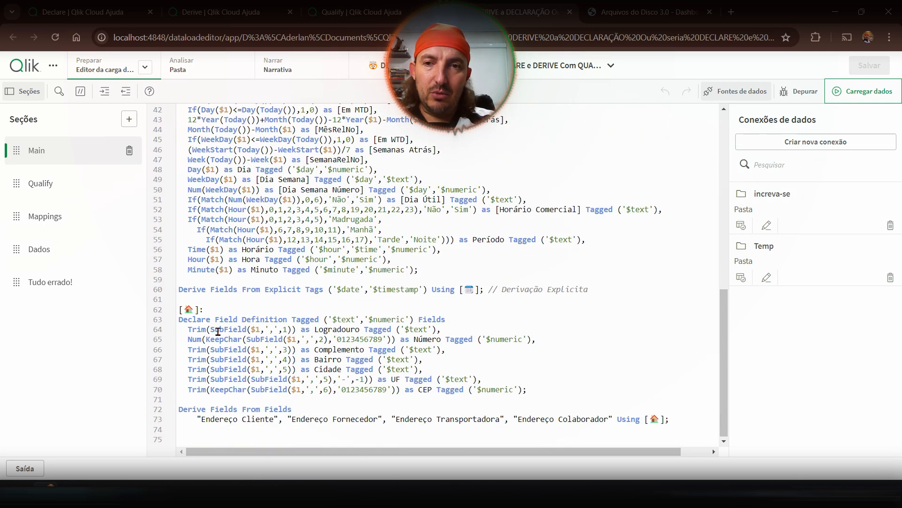
pyautogui.moveTo(180, 312); pyautogui.dragTo(508, 392)
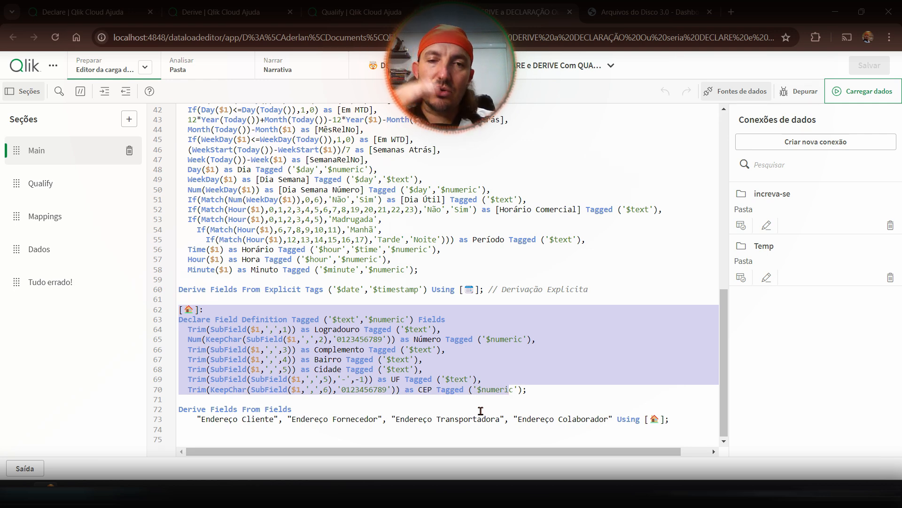
pyautogui.click(247, 425)
pyautogui.doubleClick(248, 421)
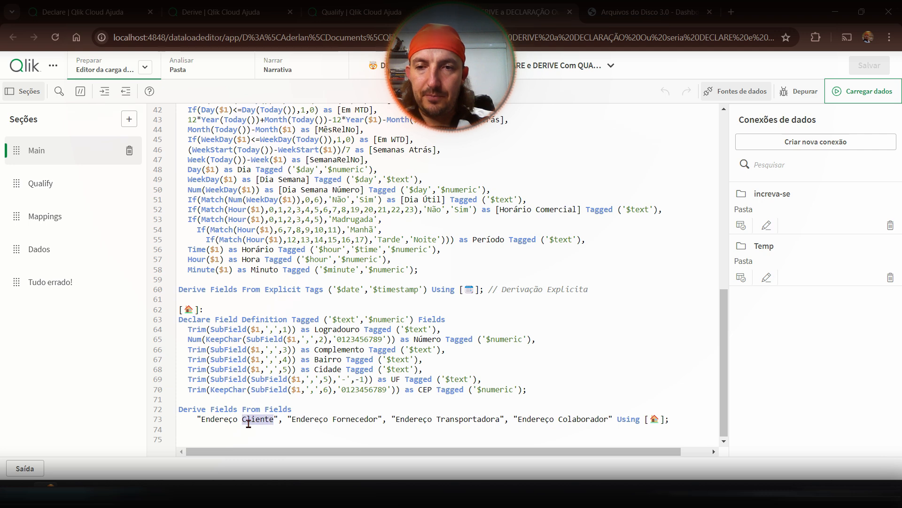
pyautogui.doubleClick(349, 418)
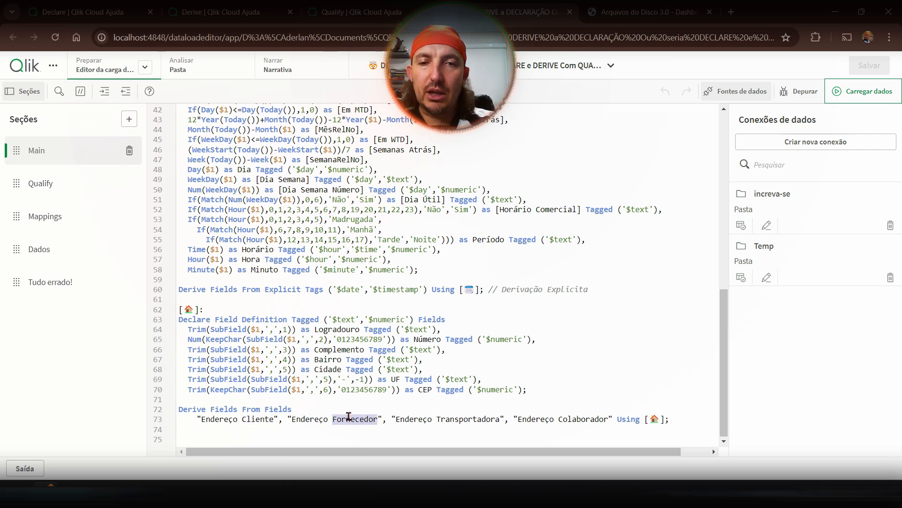
pyautogui.doubleClick(461, 420)
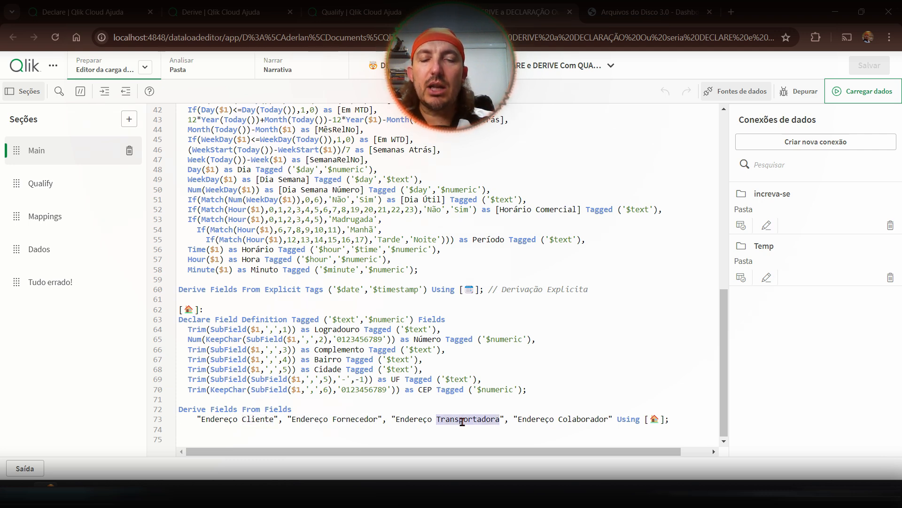
pyautogui.doubleClick(573, 417)
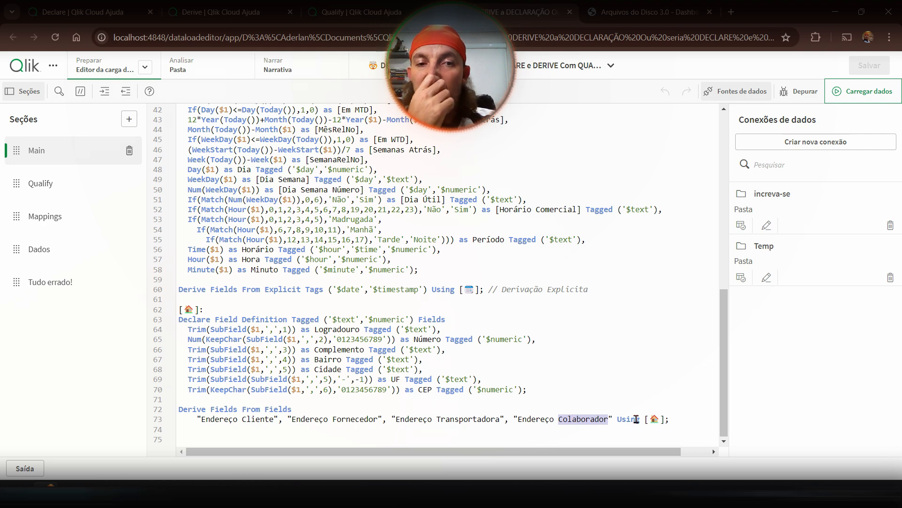
# Examine the address definition's SubField and KeepChar expressions for Logradouro, Número, Complemento, Bairro, Cidade and UF, including UF's -1 argument.
pyautogui.tripleClick(183, 311)
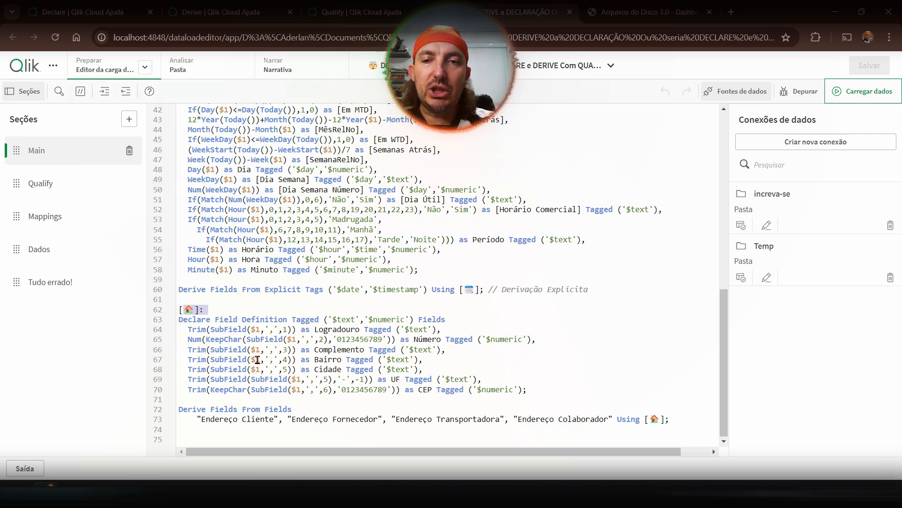
pyautogui.moveTo(242, 329); pyautogui.dragTo(300, 331)
pyautogui.doubleClick(326, 331)
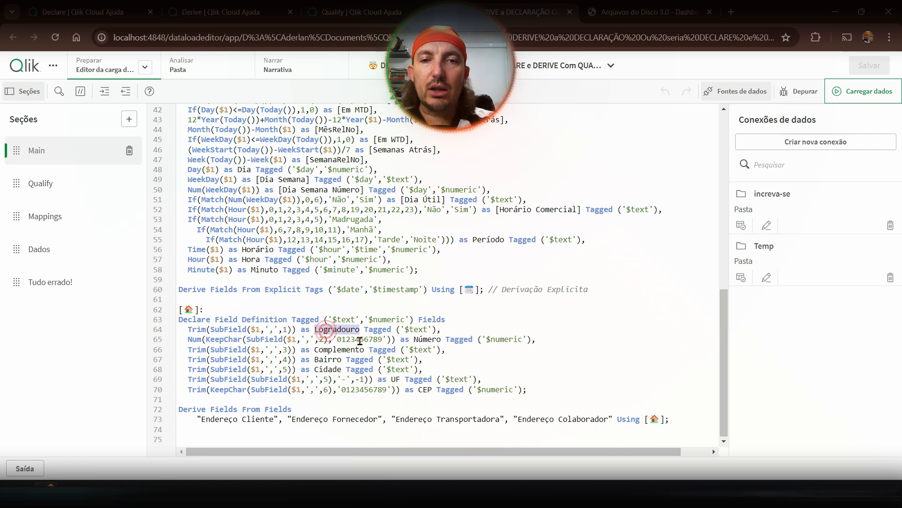
pyautogui.doubleClick(422, 340)
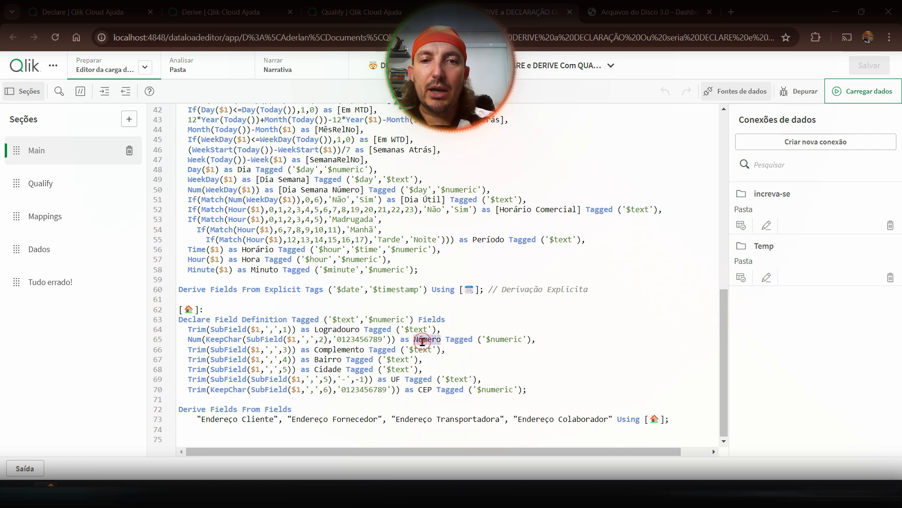
pyautogui.doubleClick(224, 338)
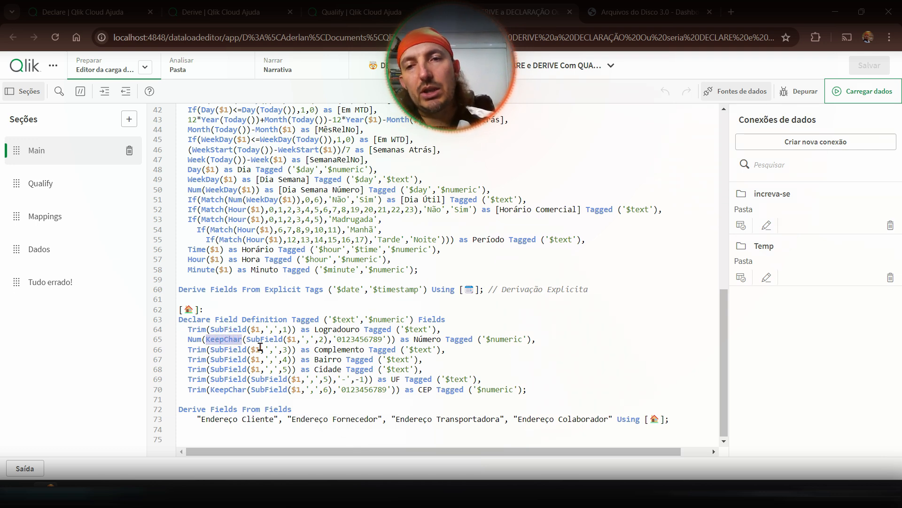
pyautogui.doubleClick(228, 349)
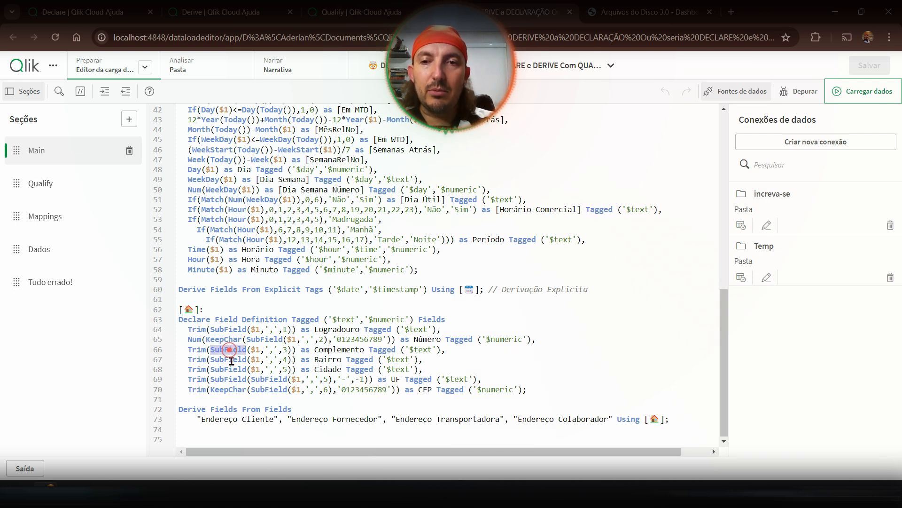
pyautogui.click(429, 338)
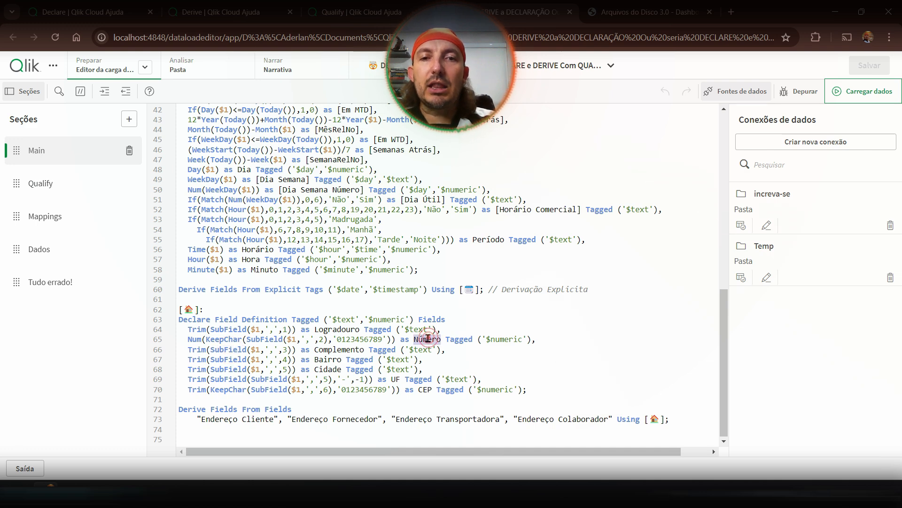
pyautogui.doubleClick(328, 350)
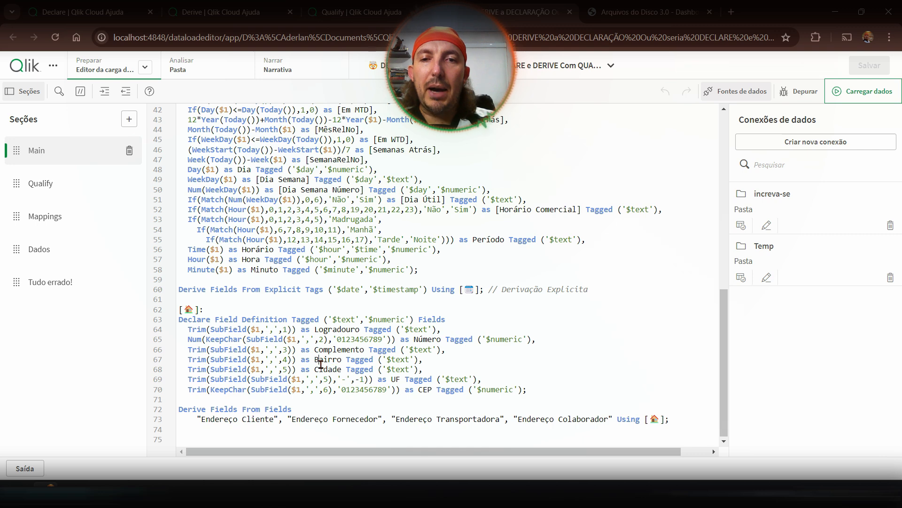
pyautogui.doubleClick(321, 361)
pyautogui.click(390, 379)
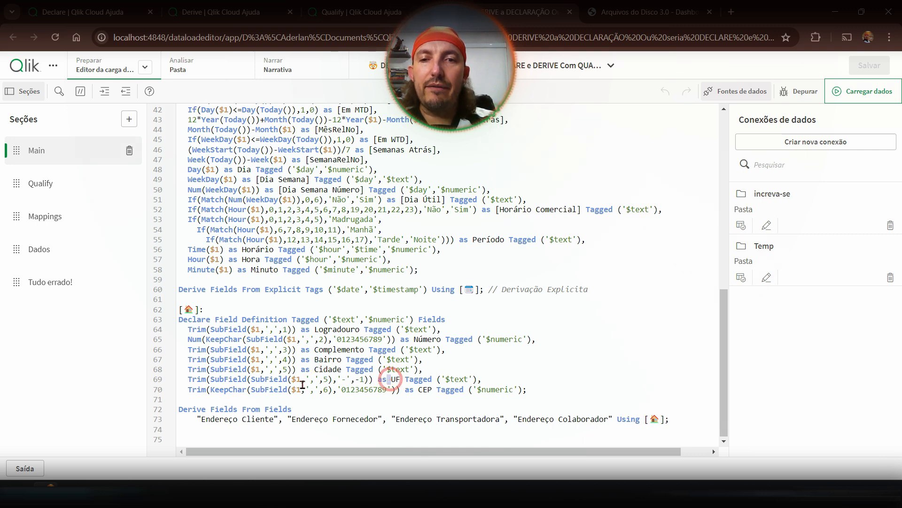
pyautogui.click(321, 370)
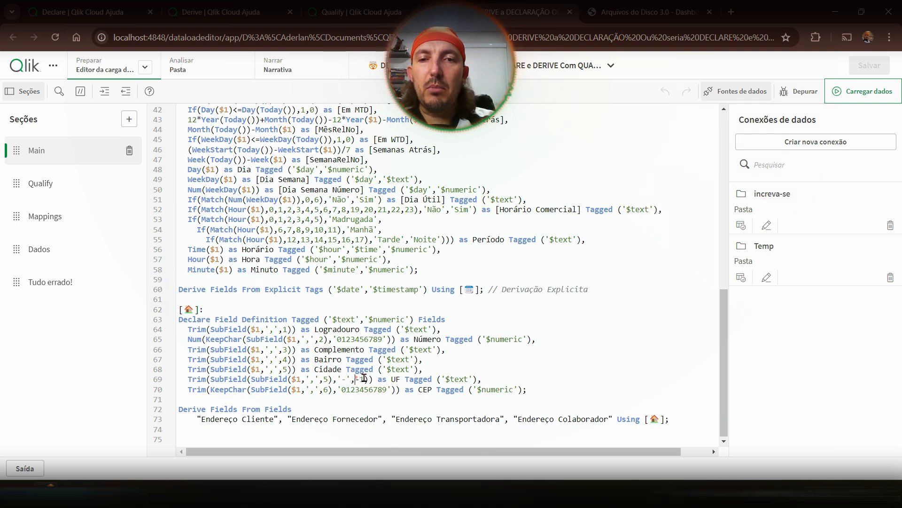
pyautogui.moveTo(356, 379); pyautogui.dragTo(364, 379)
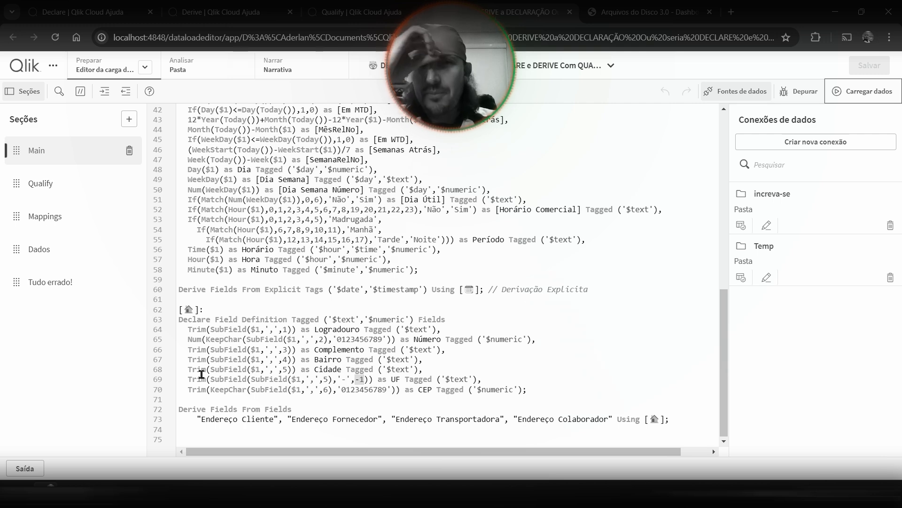
pyautogui.click(355, 398)
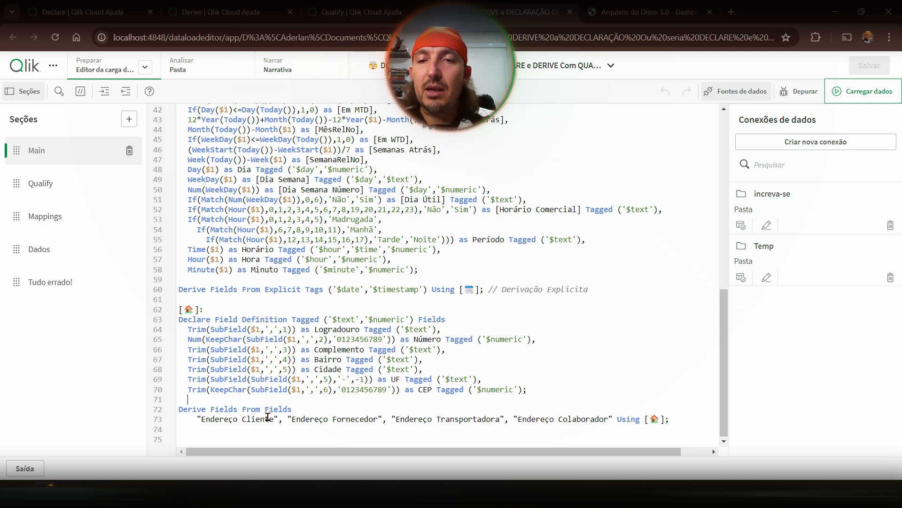
# Run the load script to reload the app's data and close the load progress dialog.
pyautogui.click(857, 89)
pyautogui.click(598, 434)
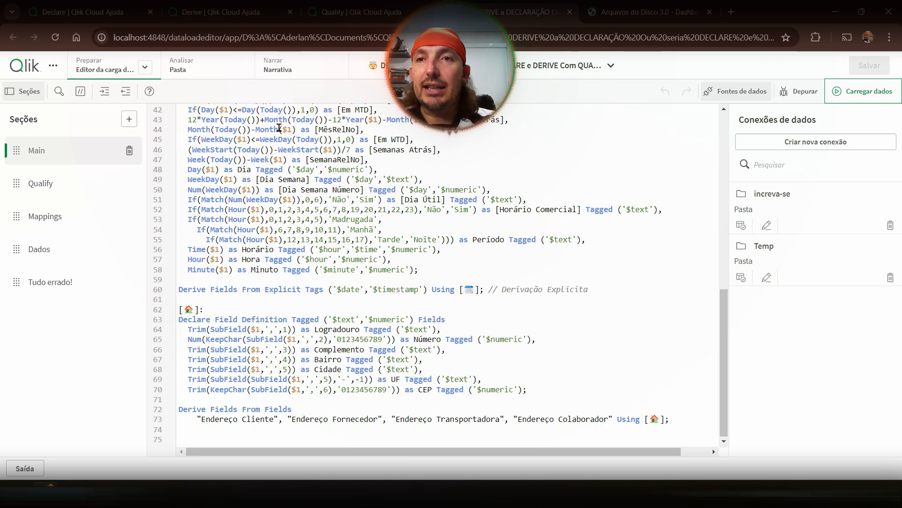
# Filter the sheet's field list to the Clientes table and inspect the address fields derived from Endereço Cliente.
pyautogui.click(179, 65)
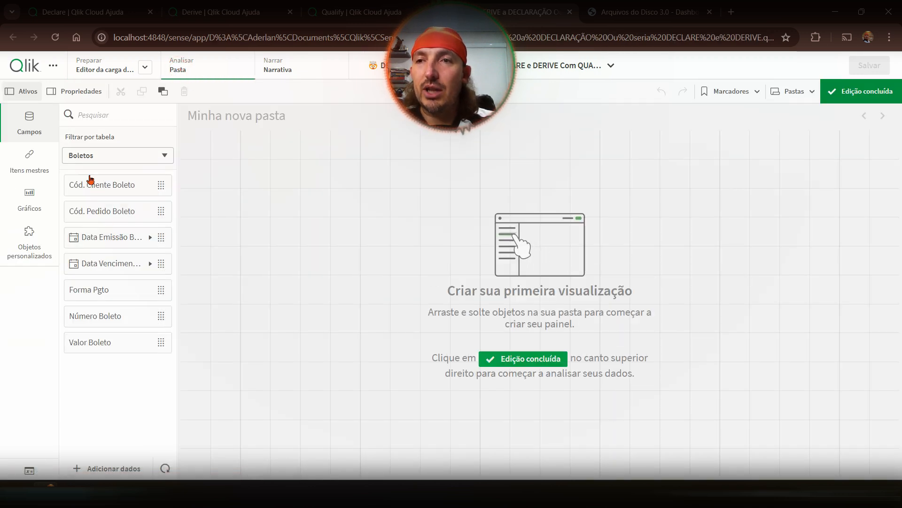
pyautogui.click(89, 156)
pyautogui.click(93, 191)
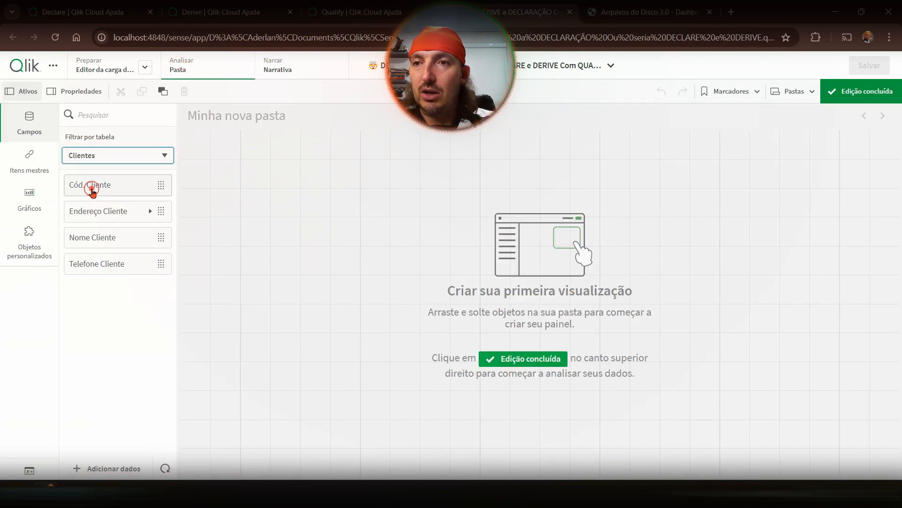
pyautogui.click(147, 210)
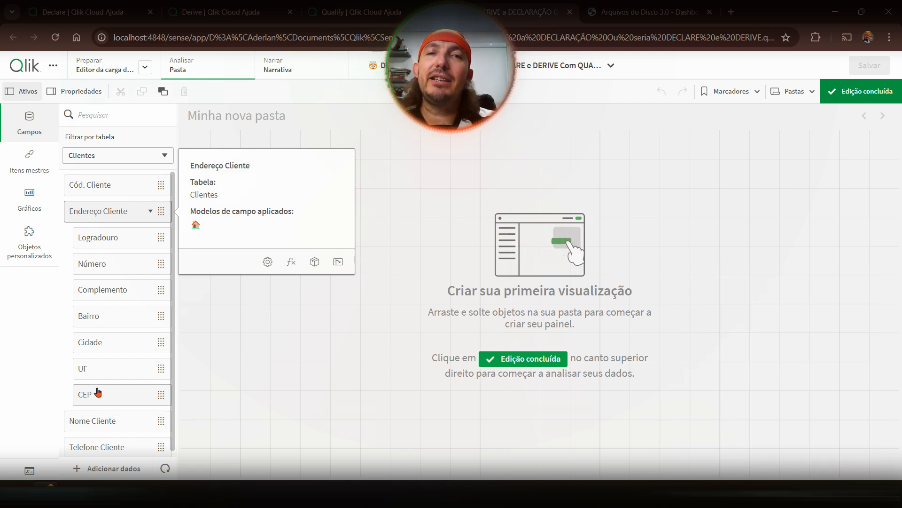
pyautogui.click(79, 211)
# Add an empty Tabela chart to the sheet and enlarge it to fill the 24 x 12 grid.
pyautogui.click(27, 207)
pyautogui.scroll(-5, 101, 368)
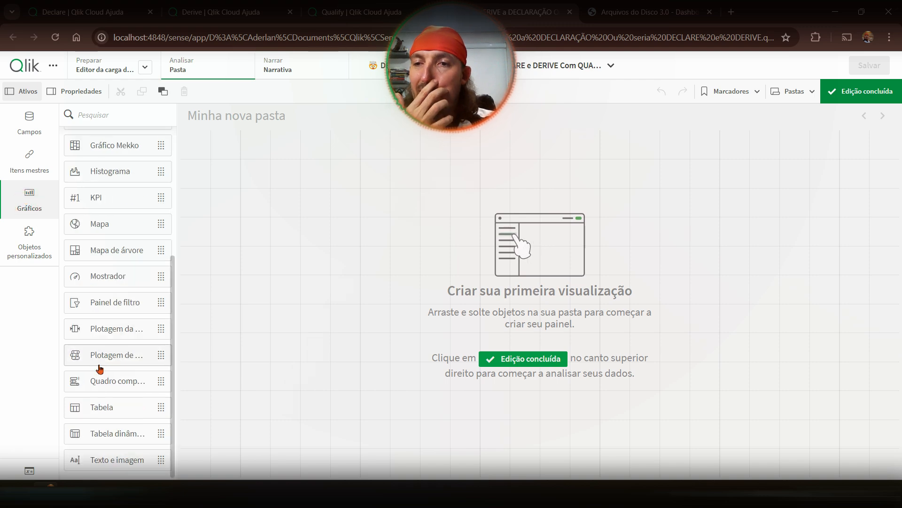
pyautogui.moveTo(96, 405); pyautogui.dragTo(366, 248)
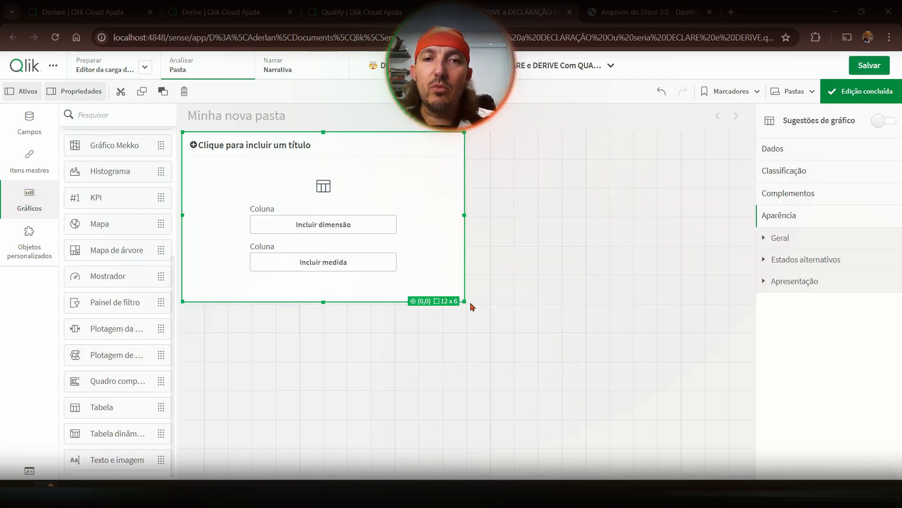
pyautogui.moveTo(465, 302); pyautogui.dragTo(751, 475)
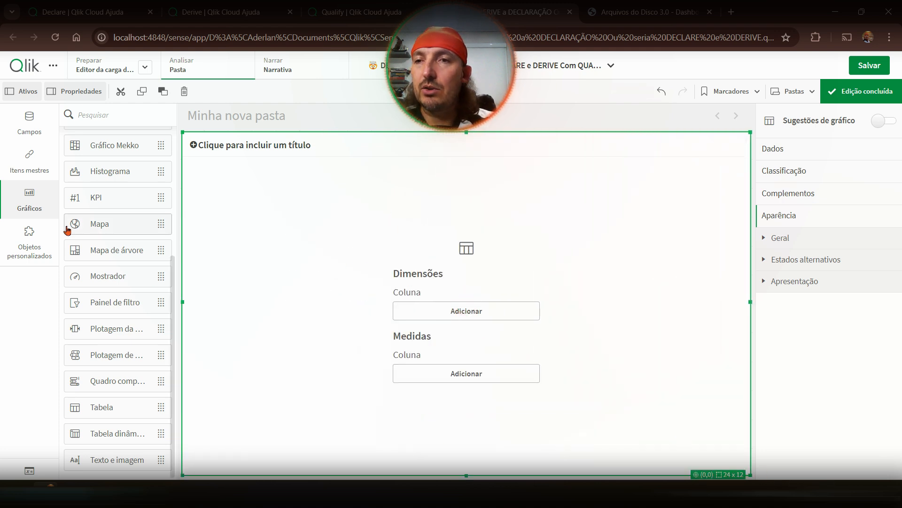
# Add the derived Endereço Cliente fields Logradouro, Número, Bairro and CEP as columns of the empty table.
pyautogui.click(37, 137)
pyautogui.click(108, 211)
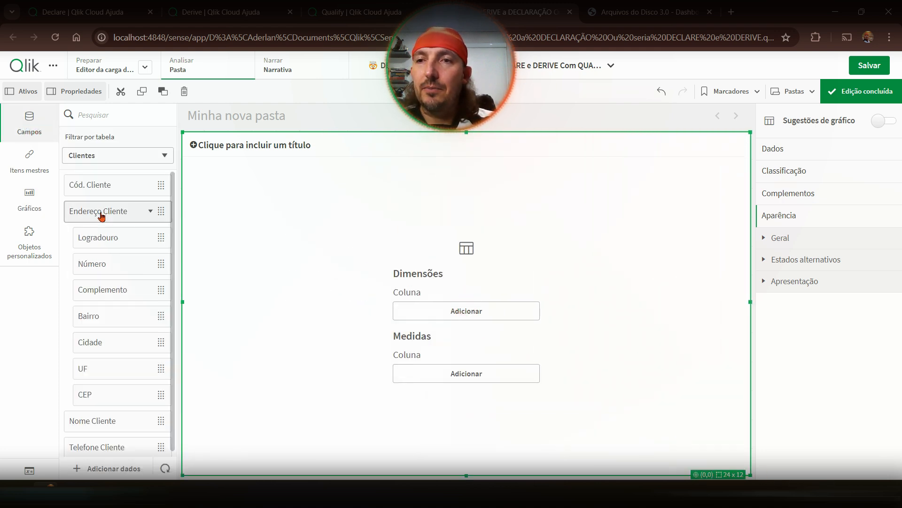
pyautogui.moveTo(104, 243); pyautogui.dragTo(432, 318)
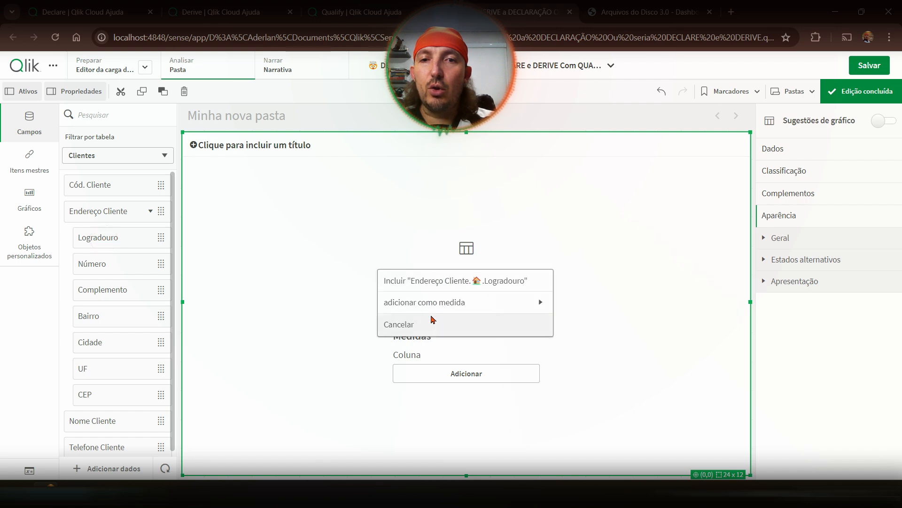
pyautogui.click(442, 282)
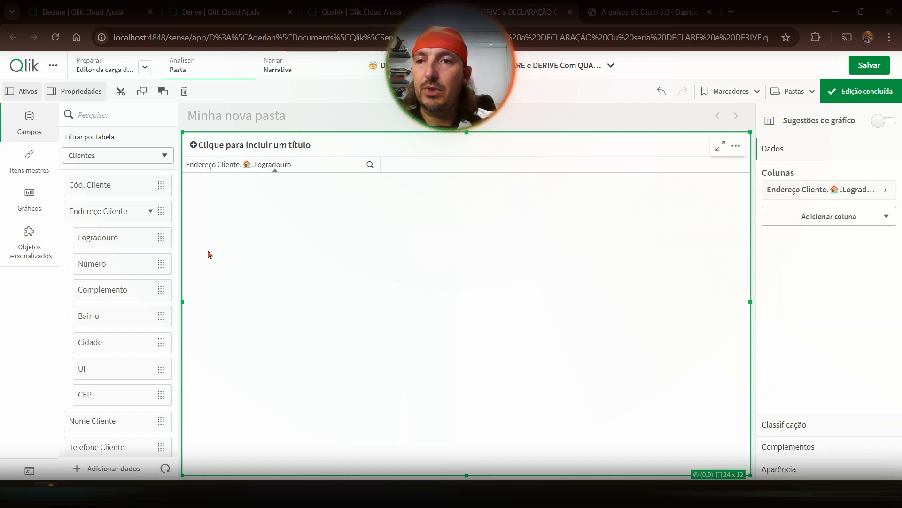
pyautogui.moveTo(107, 264); pyautogui.dragTo(381, 278)
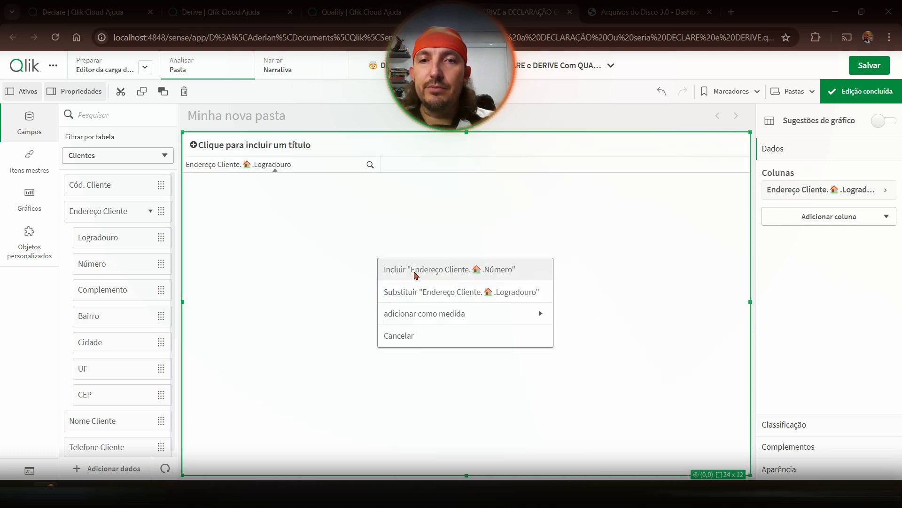
pyautogui.click(416, 273)
pyautogui.moveTo(95, 314); pyautogui.dragTo(429, 322)
pyautogui.click(431, 269)
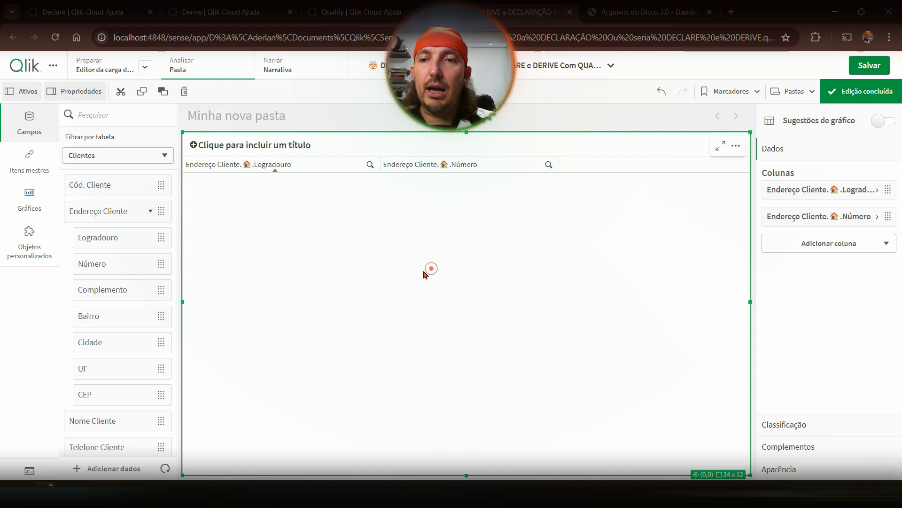
pyautogui.moveTo(100, 395); pyautogui.dragTo(476, 321)
pyautogui.click(498, 277)
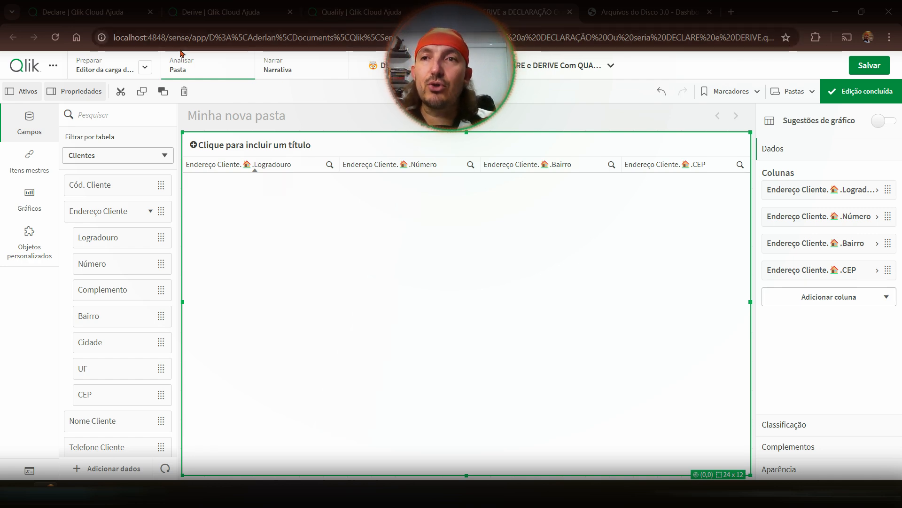
# Return to the load script, highlight the address definition with its Derive statement, and reload the app's data.
pyautogui.click(106, 69)
pyautogui.scroll(-8, 204, 291)
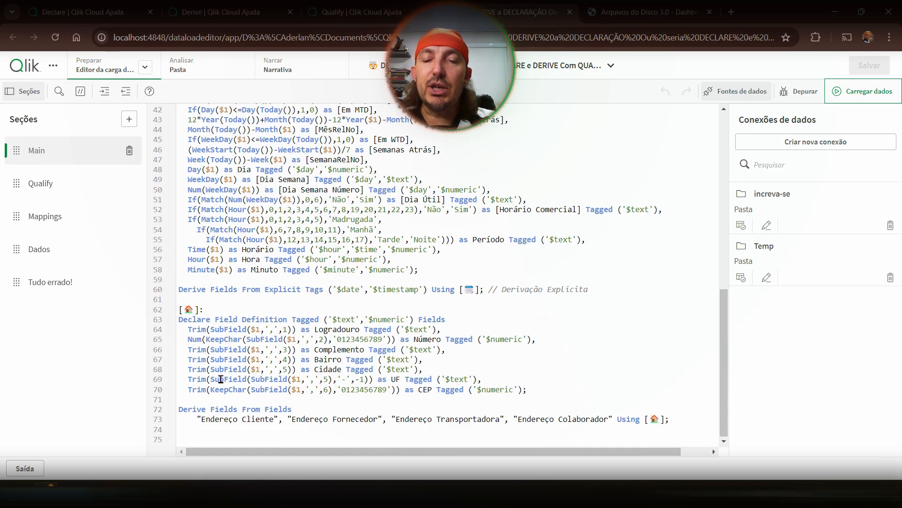
pyautogui.moveTo(179, 310); pyautogui.dragTo(691, 423)
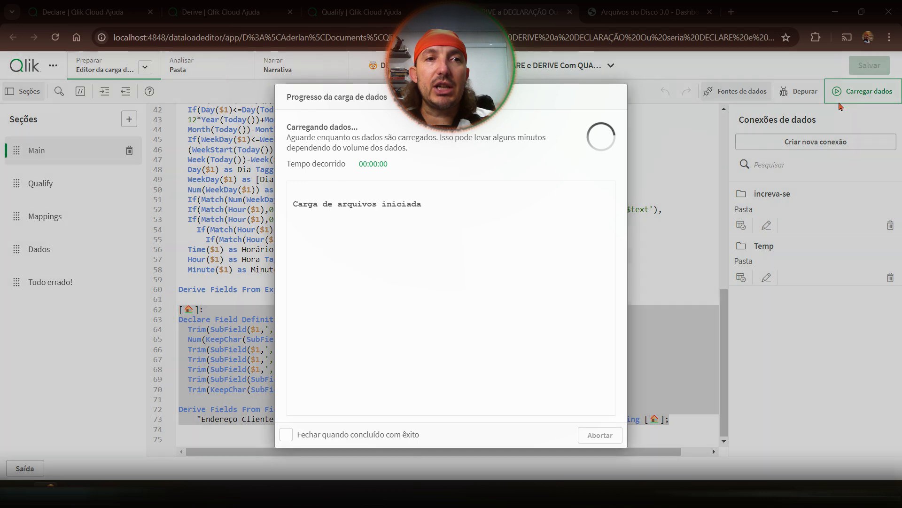
pyautogui.click(862, 91)
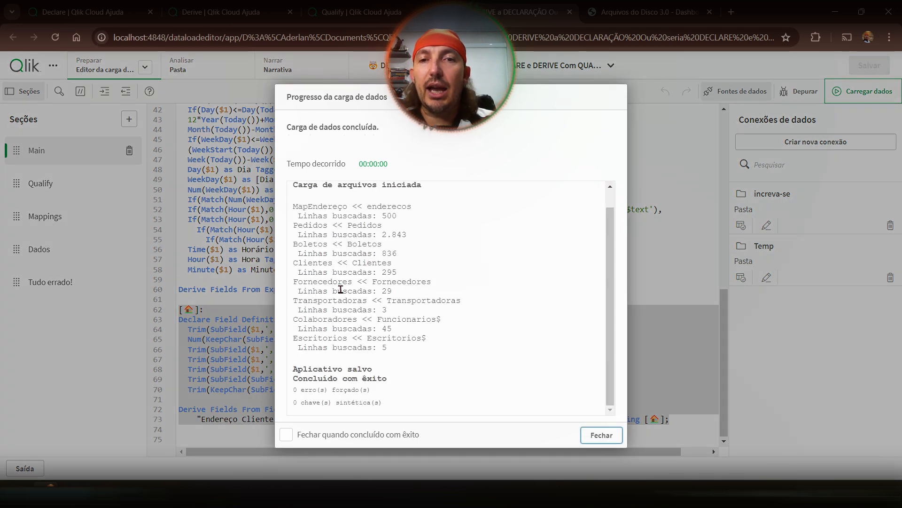
pyautogui.click(602, 434)
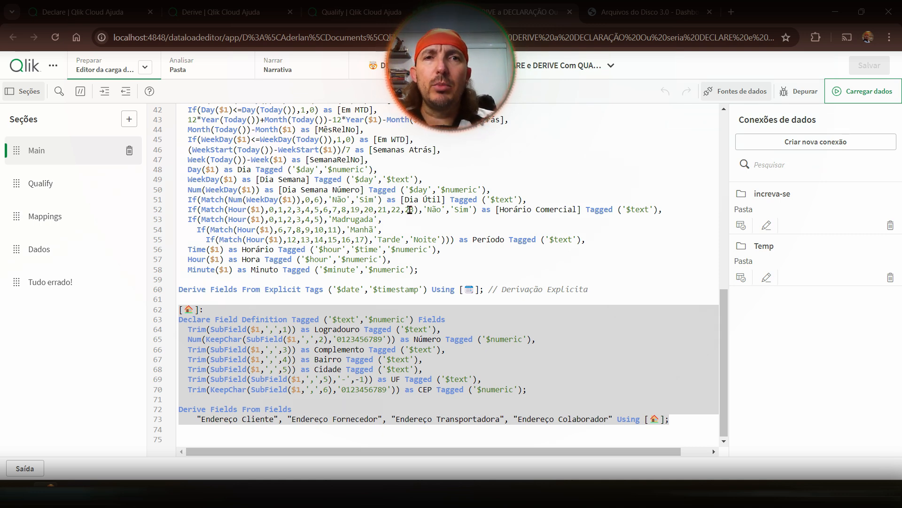
# Switch to the Arquivos do Disco app and open its load script.
pyautogui.click(651, 11)
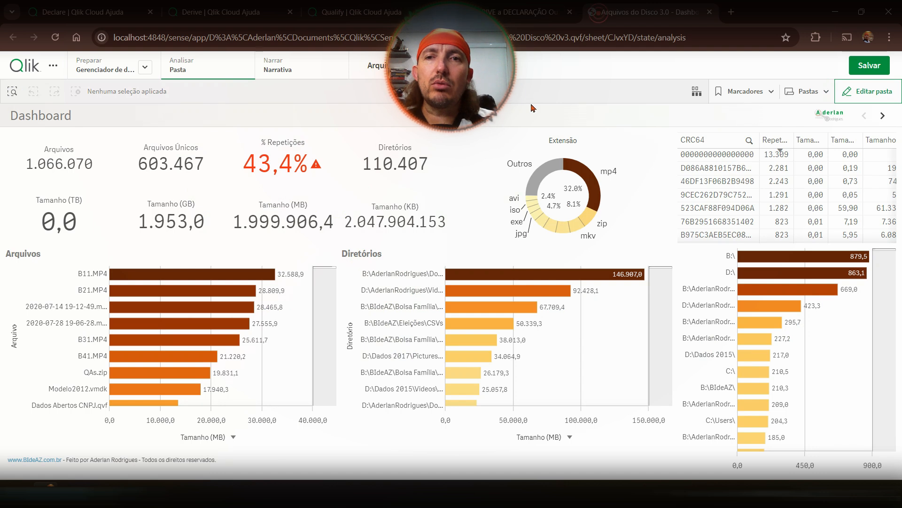
pyautogui.click(141, 68)
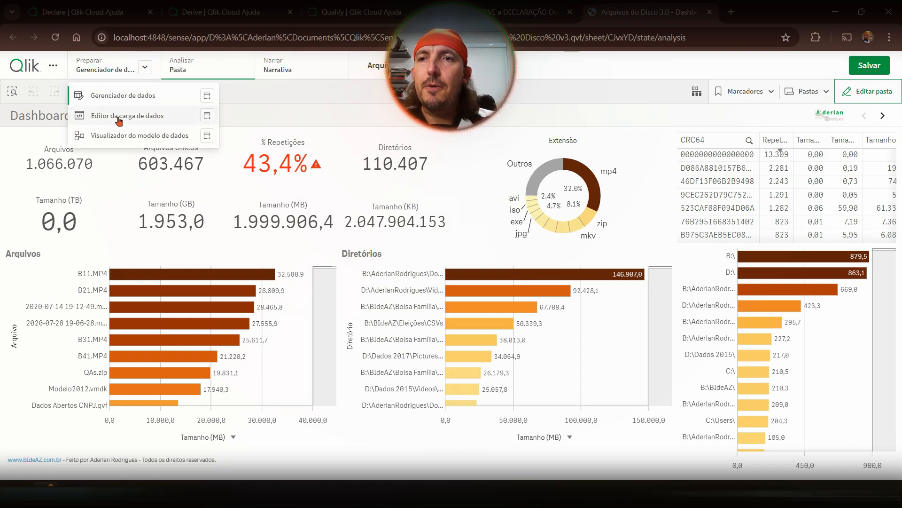
pyautogui.click(119, 119)
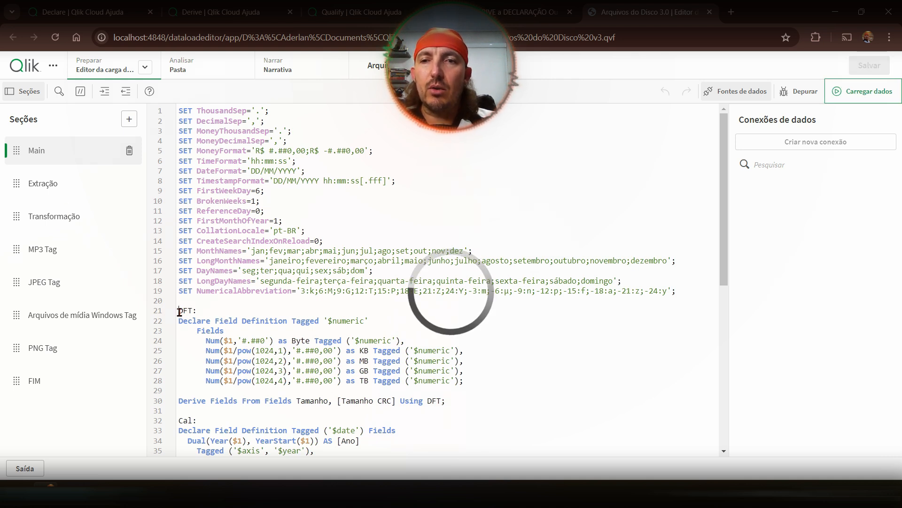
# Examine the DFT definition's Byte, KB, MB, GB and TB expressions and its derivation from Tamanho and Tamanho CRC.
pyautogui.moveTo(180, 311); pyautogui.dragTo(481, 382)
pyautogui.click(363, 365)
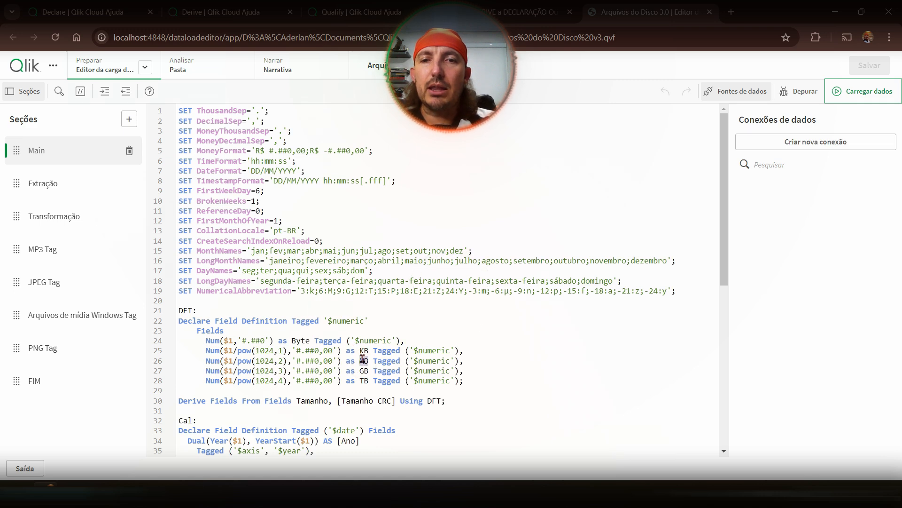
pyautogui.doubleClick(365, 381)
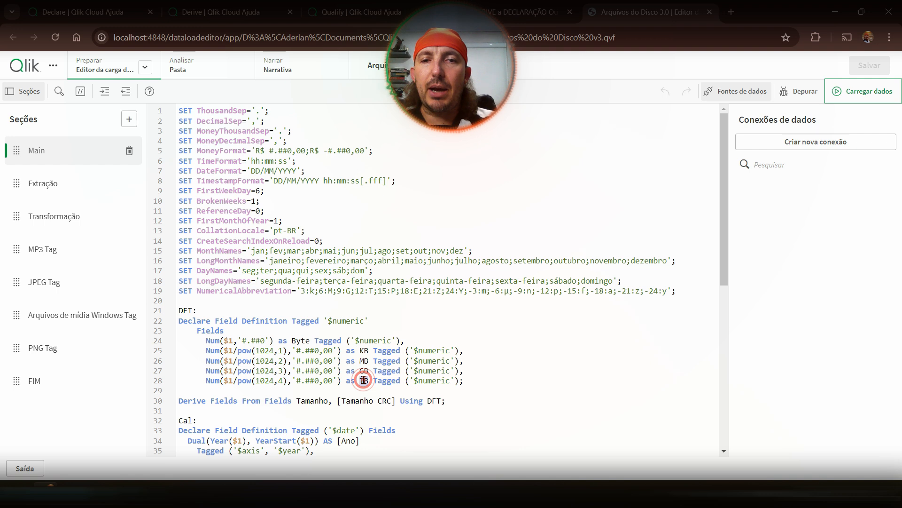
pyautogui.doubleClick(344, 322)
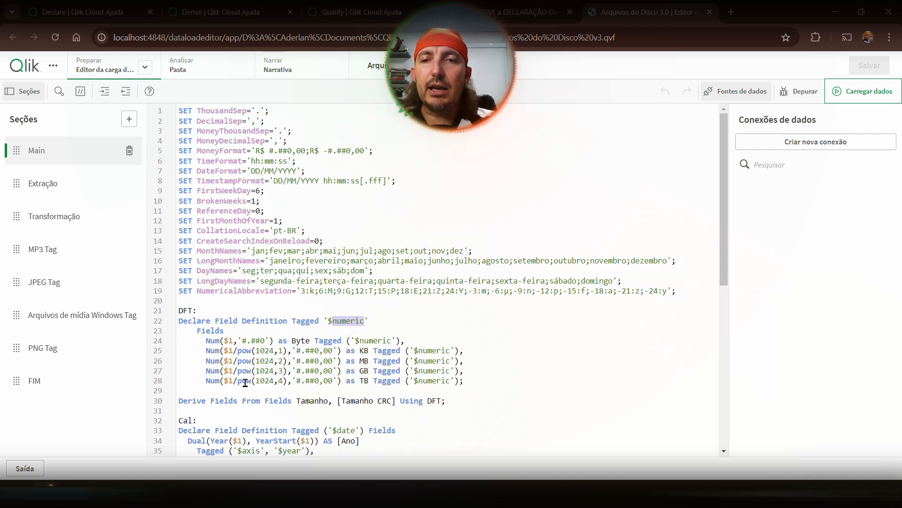
pyautogui.doubleClick(320, 399)
pyautogui.doubleClick(356, 399)
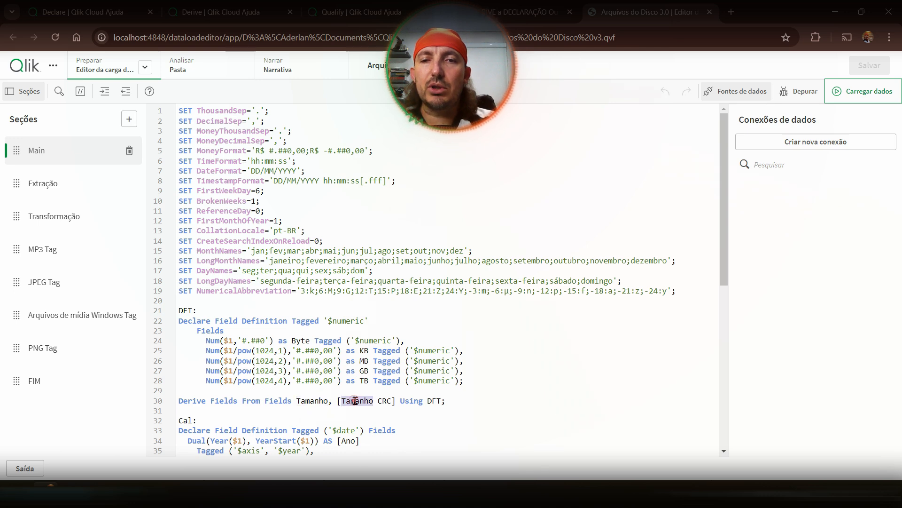
pyautogui.moveTo(279, 341); pyautogui.dragTo(301, 391)
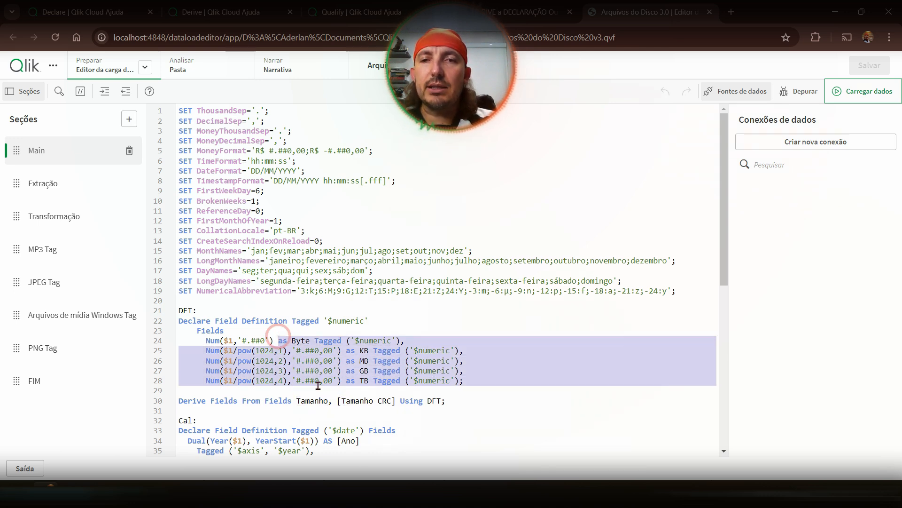
# In the Dashboard sheet's edit mode, filter the fields to the Arquivos table and inspect those derived from Tamanho and Data.
pyautogui.click(202, 75)
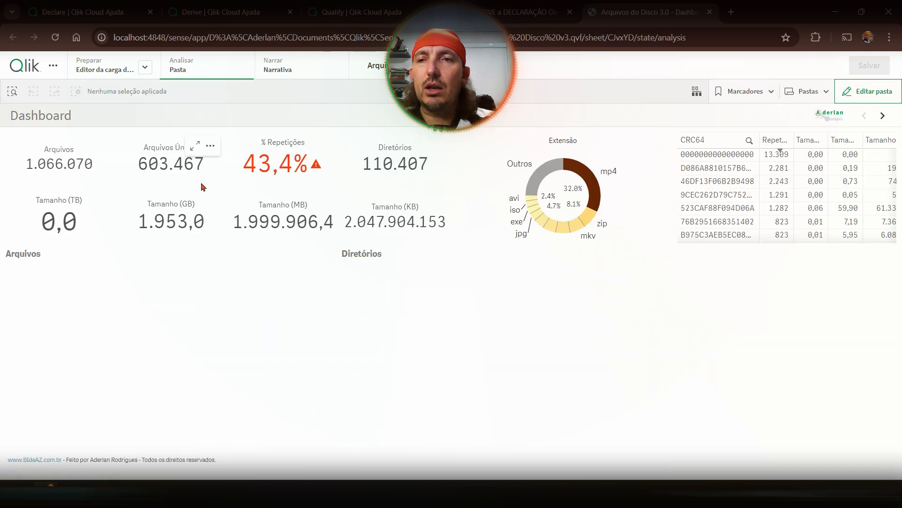
pyautogui.click(849, 89)
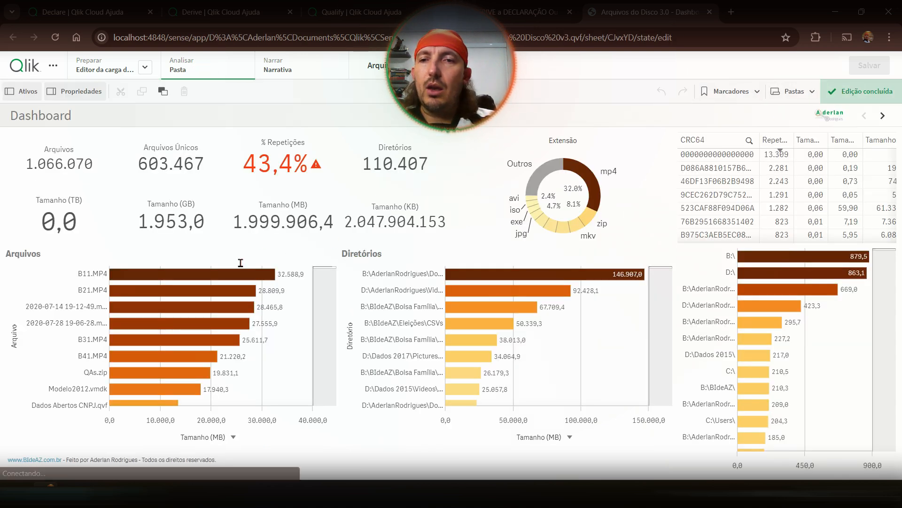
pyautogui.click(25, 136)
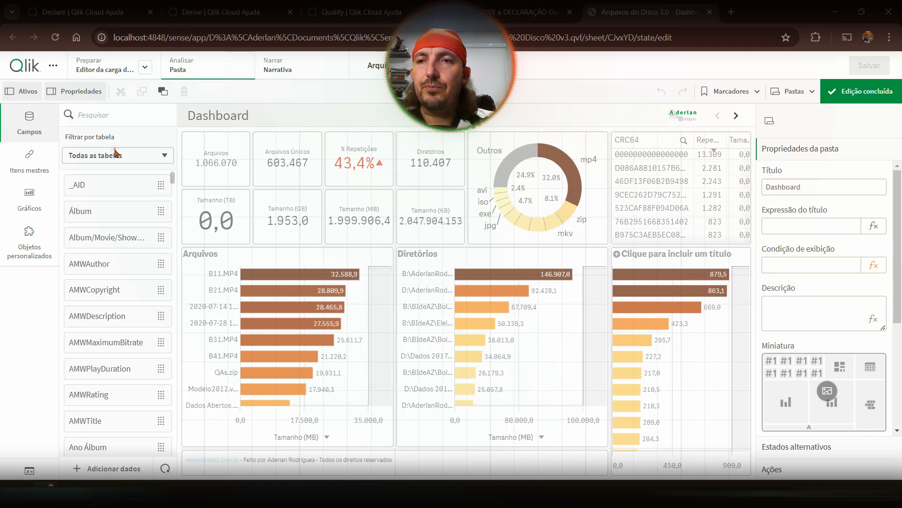
pyautogui.click(114, 154)
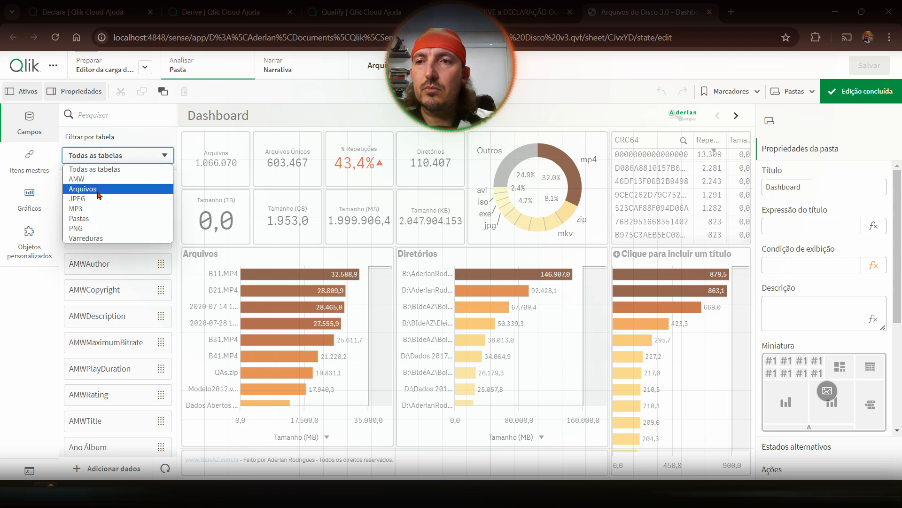
pyautogui.click(83, 189)
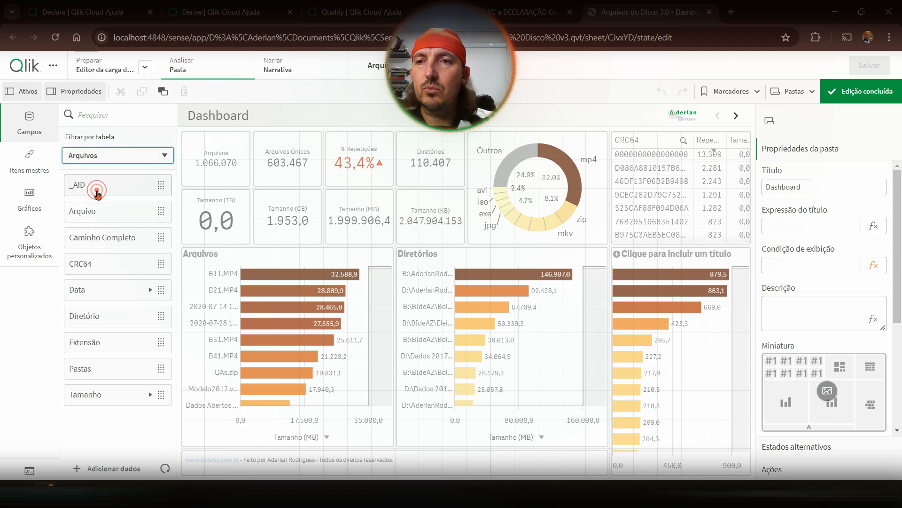
pyautogui.click(149, 394)
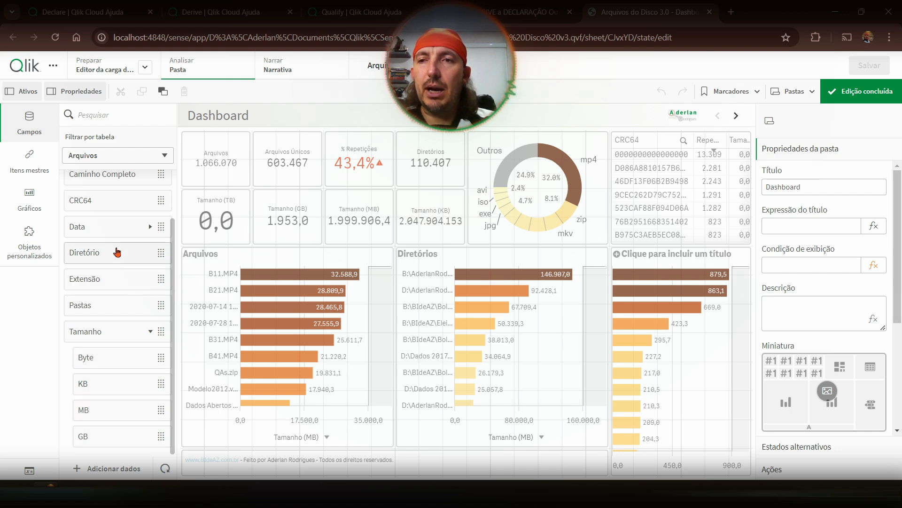
pyautogui.click(112, 226)
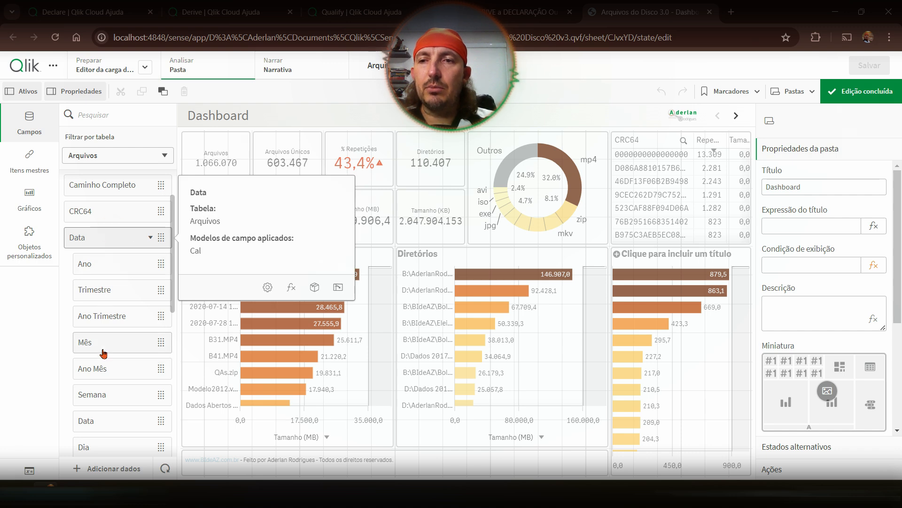
pyautogui.click(101, 236)
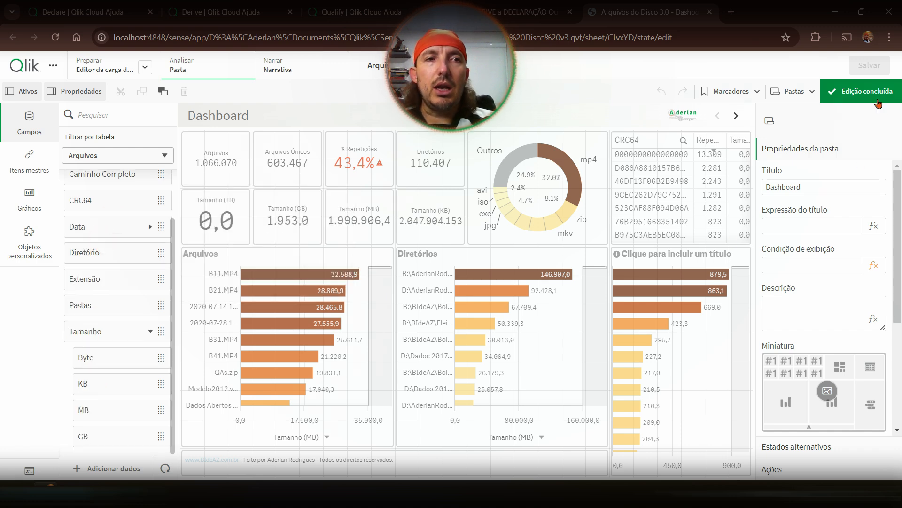
pyautogui.click(877, 99)
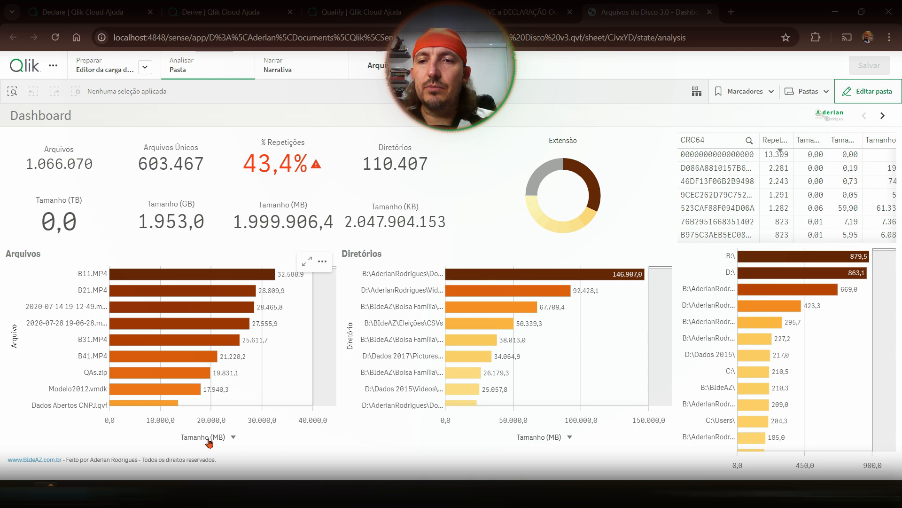
# Switch the Arquivos bar chart's measure to Tamanho (KB) and review its alternative size measures.
pyautogui.click(210, 440)
pyautogui.click(203, 397)
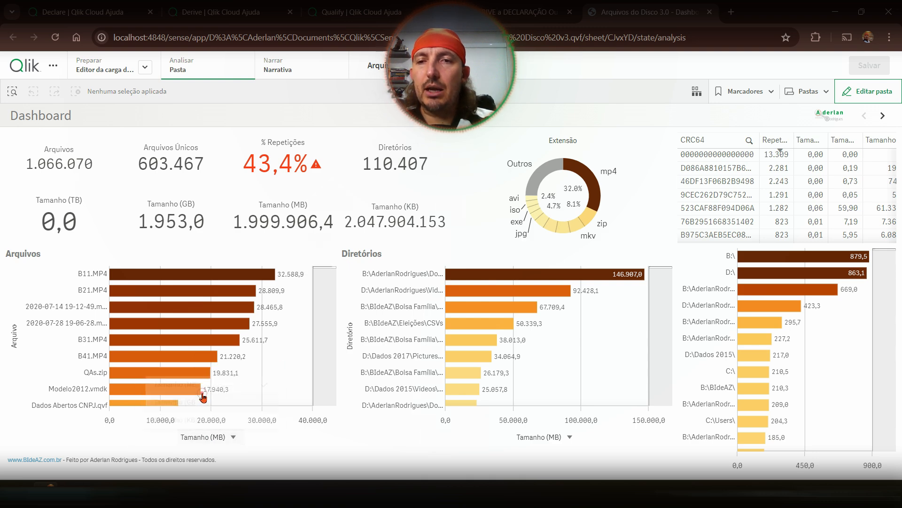
pyautogui.click(207, 439)
pyautogui.click(216, 418)
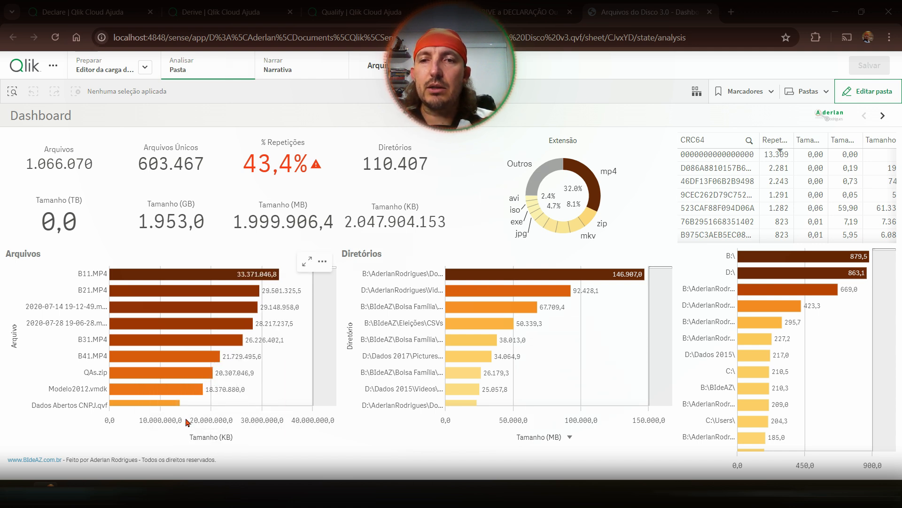
pyautogui.click(203, 435)
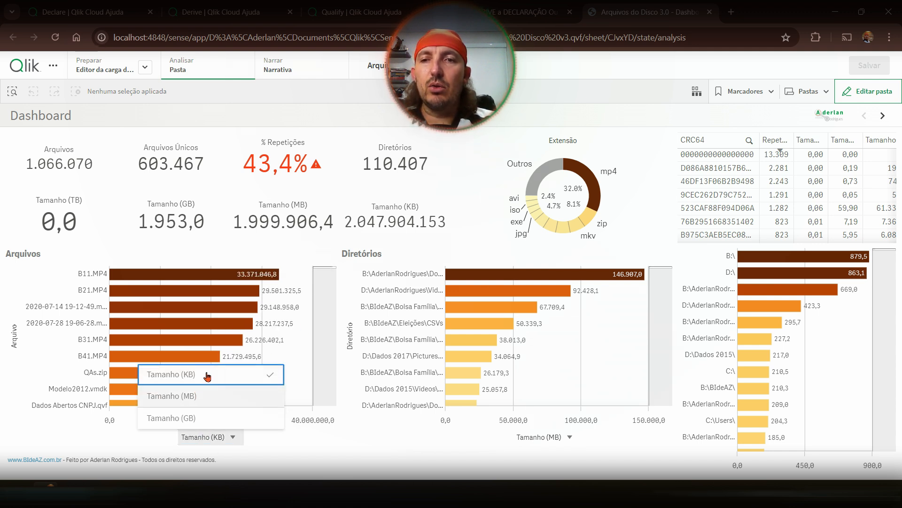
pyautogui.click(266, 243)
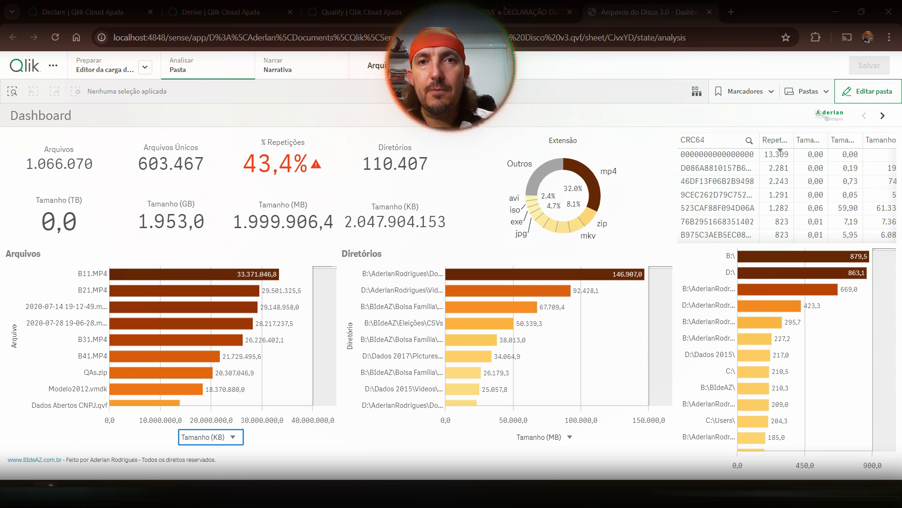
# Return to the DECLARE and DERIVE app's load script and copy the address definition's field expressions from Logradouro to CEP.
pyautogui.click(513, 12)
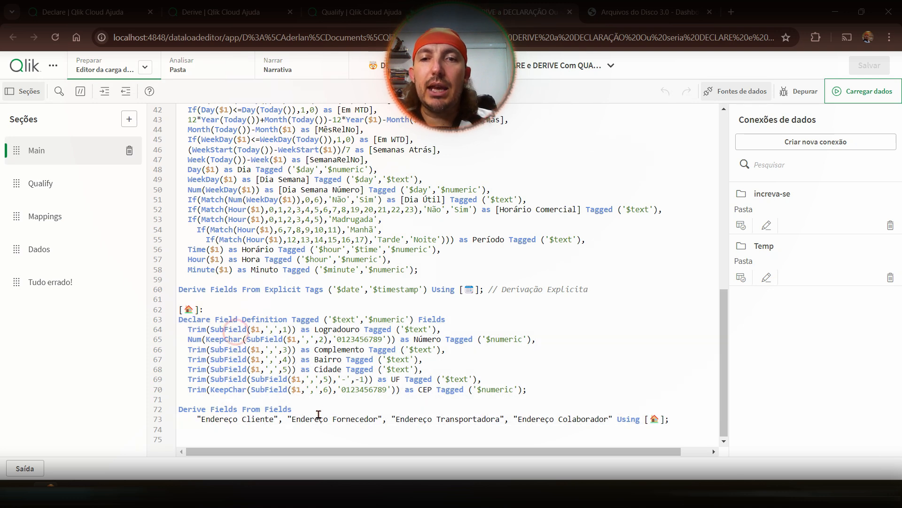
pyautogui.moveTo(304, 410); pyautogui.dragTo(178, 301)
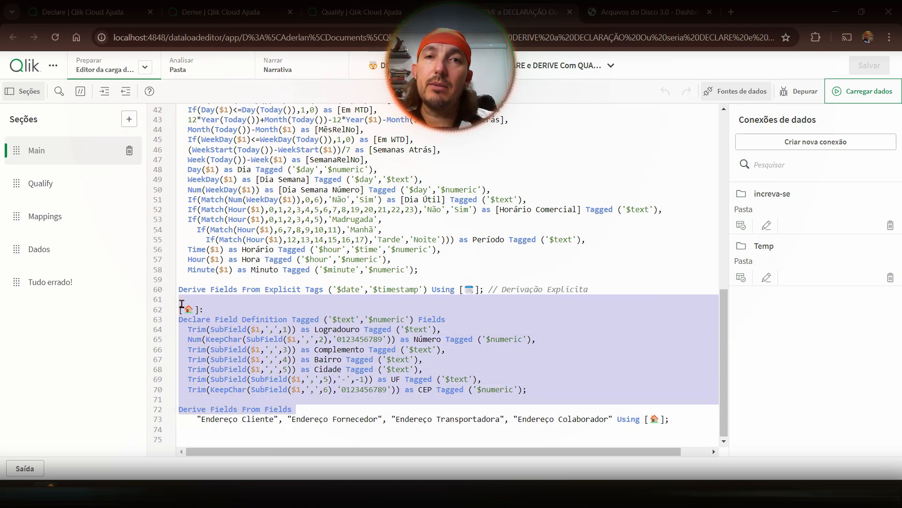
pyautogui.click(229, 333)
pyautogui.click(472, 321)
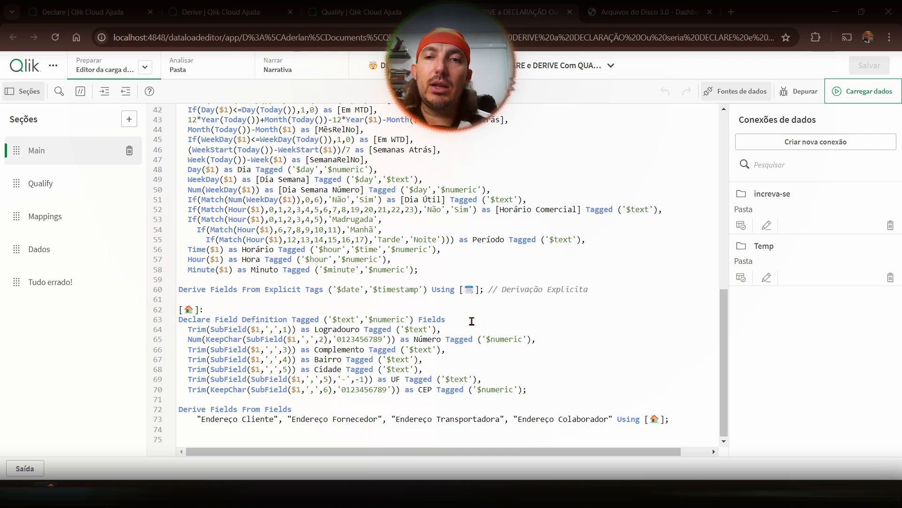
pyautogui.hotkey('shift', 'Down')
pyautogui.hotkey('shift', 'Down')
pyautogui.hotkey('shift', 'Down')
pyautogui.hotkey('shift', 'Down')
pyautogui.hotkey('shift', 'Down')
pyautogui.hotkey('shift', 'Down')
pyautogui.hotkey('shift', 'Down')
pyautogui.hotkey('ctrl', 'c')
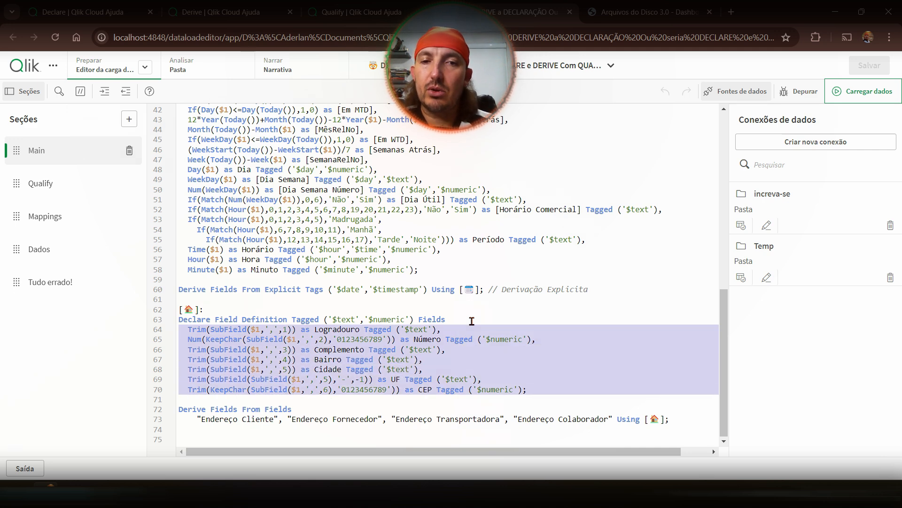
# Highlight the whole address definition together with its Derive statement for the four Endereço fields in the Main script.
pyautogui.press('Left')
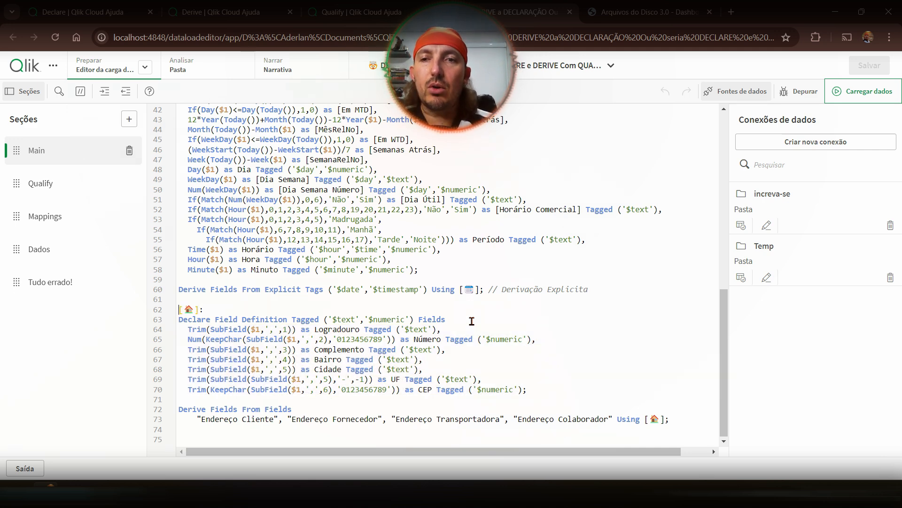
pyautogui.hotkey('shift', 'Down')
pyautogui.hotkey('shift', 'Down')
pyautogui.hotkey('shift', 'Down')
pyautogui.hotkey('shift', 'Down')
pyautogui.hotkey('shift', 'Down')
pyautogui.hotkey('shift', 'Down')
pyautogui.hotkey('shift', 'Down')
pyautogui.hotkey('shift', 'Down')
pyautogui.hotkey('shift', 'Down')
pyautogui.hotkey('shift', 'Down')
pyautogui.hotkey('shift', 'Down')
pyautogui.hotkey('shift', 'Down')
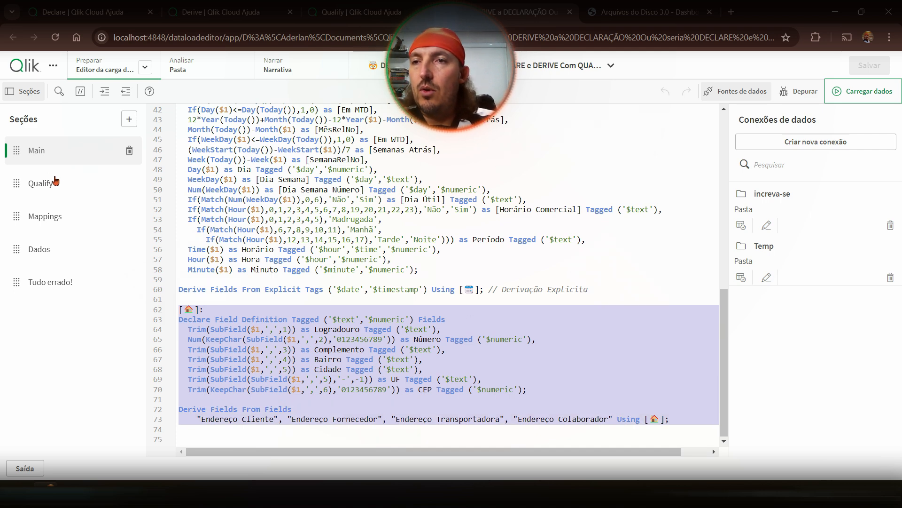
# In the Dados section, insert a preceding LOAD under the Clientes label and paste the copied address expressions into it.
pyautogui.click(43, 249)
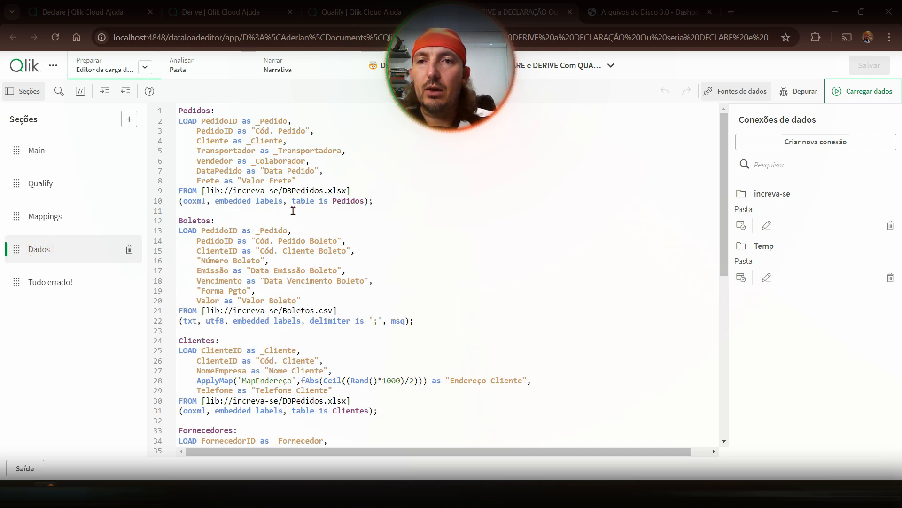
pyautogui.click(263, 339)
pyautogui.press('Return')
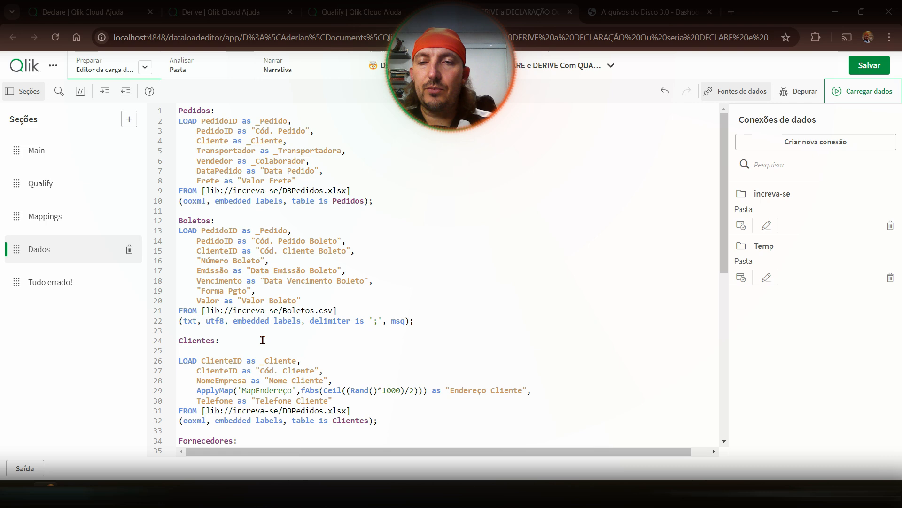
pyautogui.write('LOA')
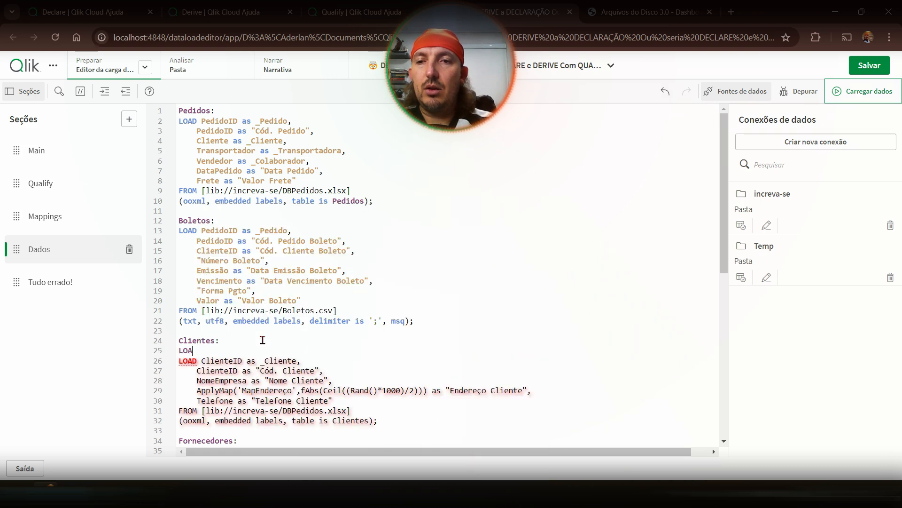
pyautogui.write('D')
pyautogui.hotkey('ctrl', 'v')
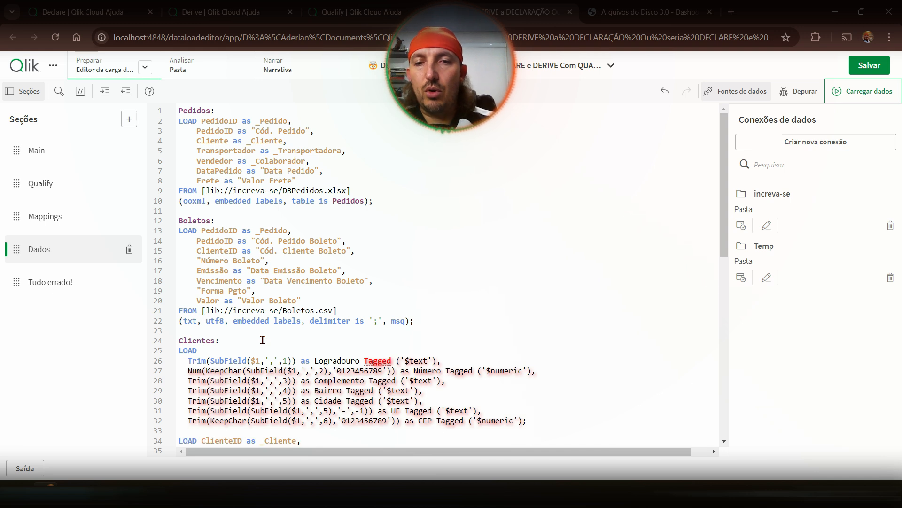
pyautogui.press('BackSpace')
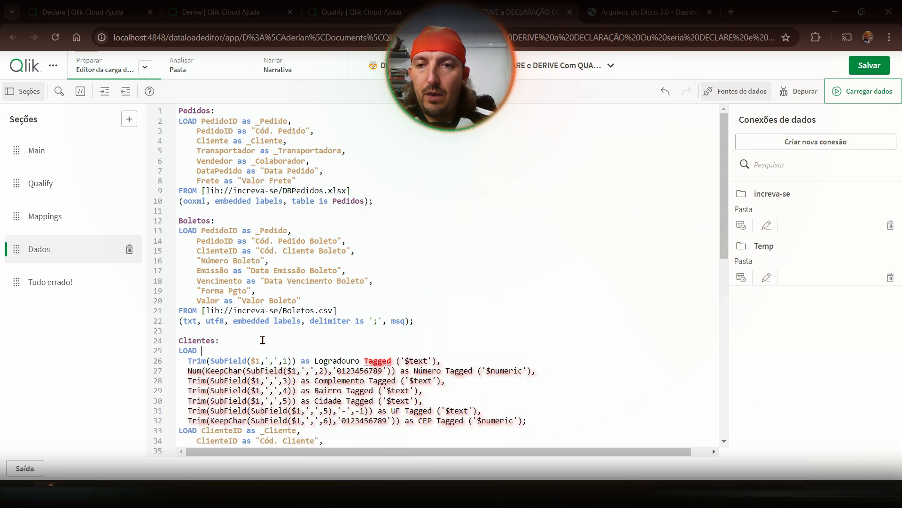
# Remove the Tagged clauses from the pasted Logradouro to CEP expressions and end the preceding load with *;.
pyautogui.press('Down')
pyautogui.press('End')
pyautogui.press('Left')
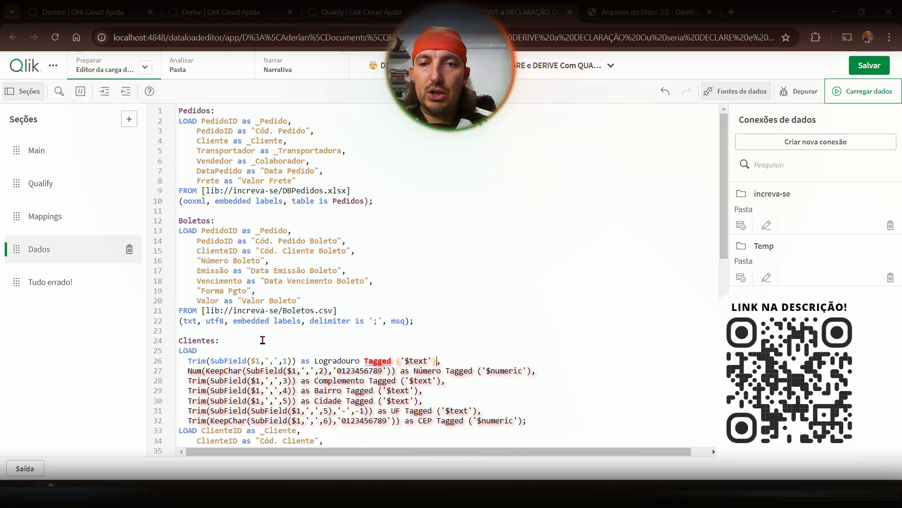
pyautogui.hotkey('shift', 'Left')
pyautogui.hotkey('shift', 'Left')
pyautogui.hotkey('shift', 'Left')
pyautogui.hotkey('shift', 'Left')
pyautogui.hotkey('shift', 'Left')
pyautogui.hotkey('shift', 'Left')
pyautogui.hotkey('shift', 'Left')
pyautogui.hotkey('shift', 'Left')
pyautogui.hotkey('shift', 'Left')
pyautogui.hotkey('shift', 'Left')
pyautogui.hotkey('shift', 'Left')
pyautogui.hotkey('shift', 'Left')
pyautogui.hotkey('shift', 'Left')
pyautogui.hotkey('shift', 'Left')
pyautogui.hotkey('shift', 'Left')
pyautogui.hotkey('shift', 'Left')
pyautogui.hotkey('shift', 'Left')
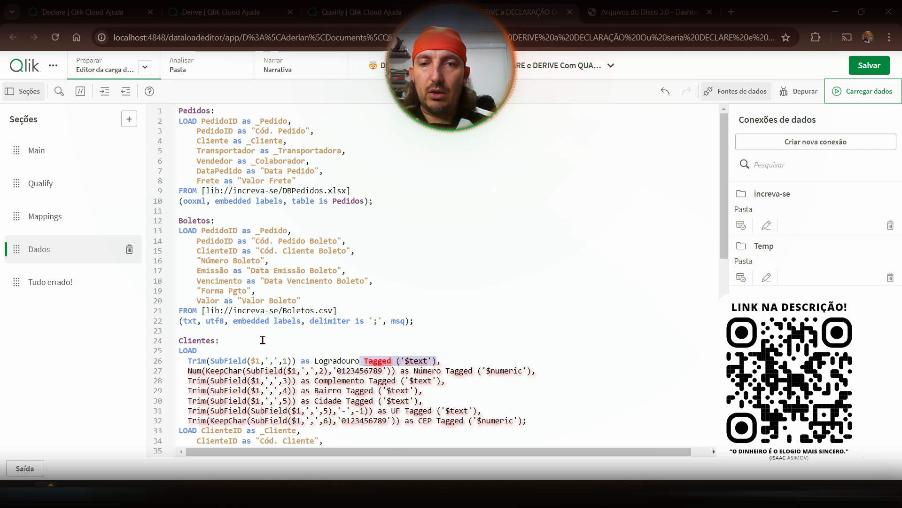
pyautogui.press('BackSpace')
pyautogui.press('Down')
pyautogui.press('Right')
pyautogui.press('Right')
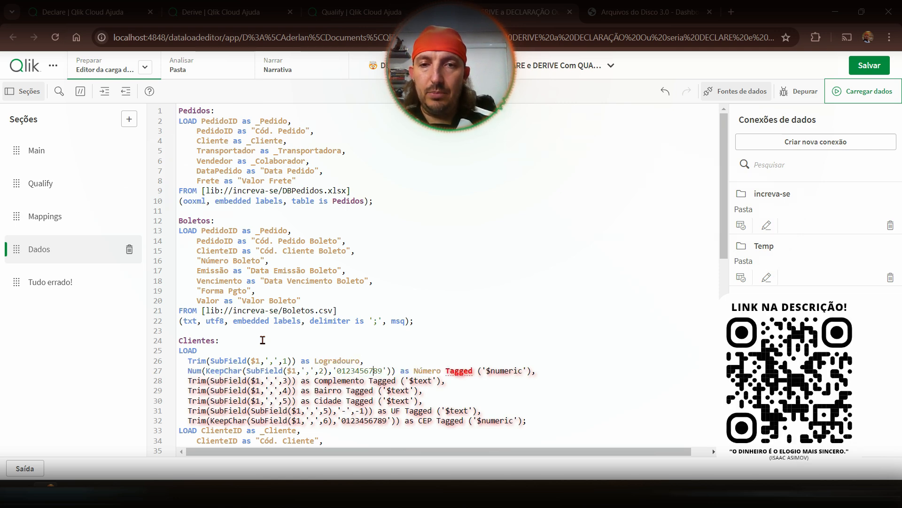
pyautogui.press('Left')
pyautogui.hotkey('shift', 'End')
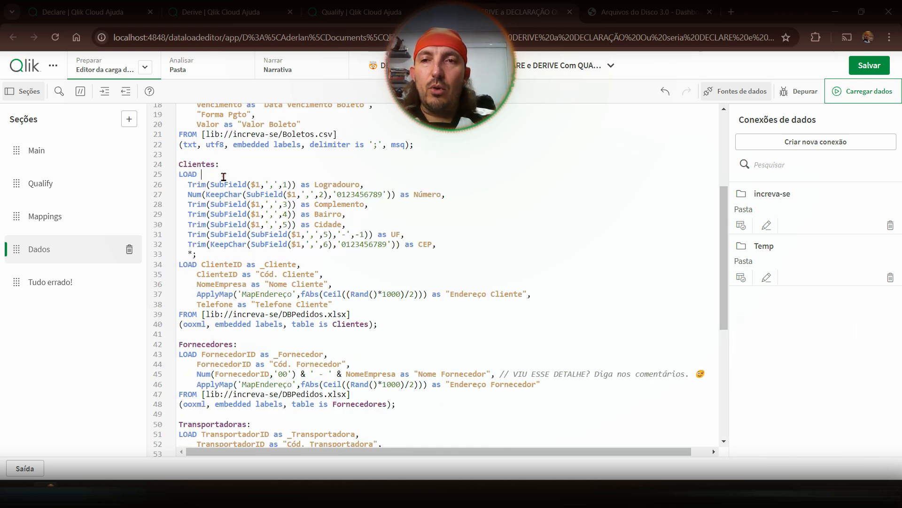
# Highlight the address expressions from Logradouro to CEP in the Clientes preceding load.
pyautogui.click(222, 175)
pyautogui.press('Right')
pyautogui.hotkey('shift', 'Down')
pyautogui.hotkey('shift', 'Down')
pyautogui.hotkey('shift', 'Down')
pyautogui.hotkey('shift', 'Down')
pyautogui.hotkey('shift', 'Down')
pyautogui.hotkey('shift', 'Down')
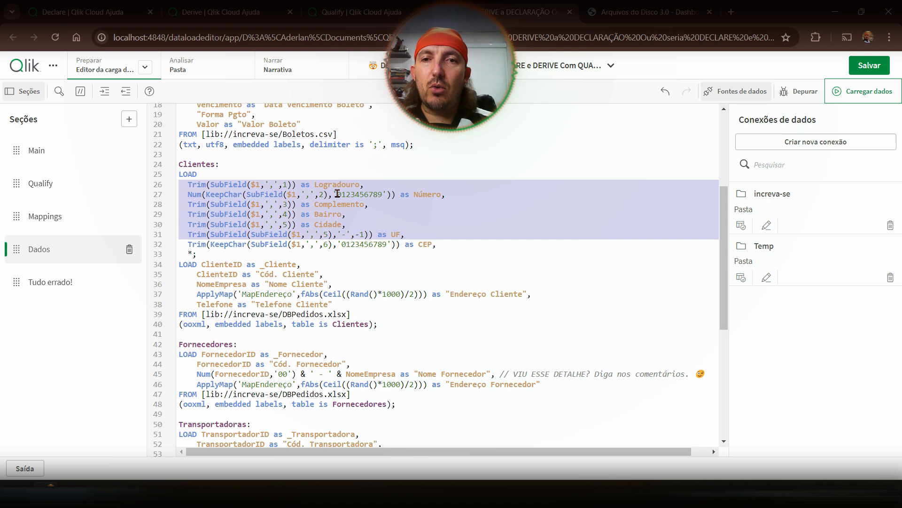
pyautogui.press('Right')
pyautogui.press('Up')
pyautogui.hotkey('shift', 'Down')
pyautogui.hotkey('shift', 'Down')
pyautogui.hotkey('shift', 'Down')
pyautogui.hotkey('shift', 'Down')
pyautogui.hotkey('shift', 'Down')
pyautogui.hotkey('shift', 'Down')
pyautogui.hotkey('shift', 'Down')
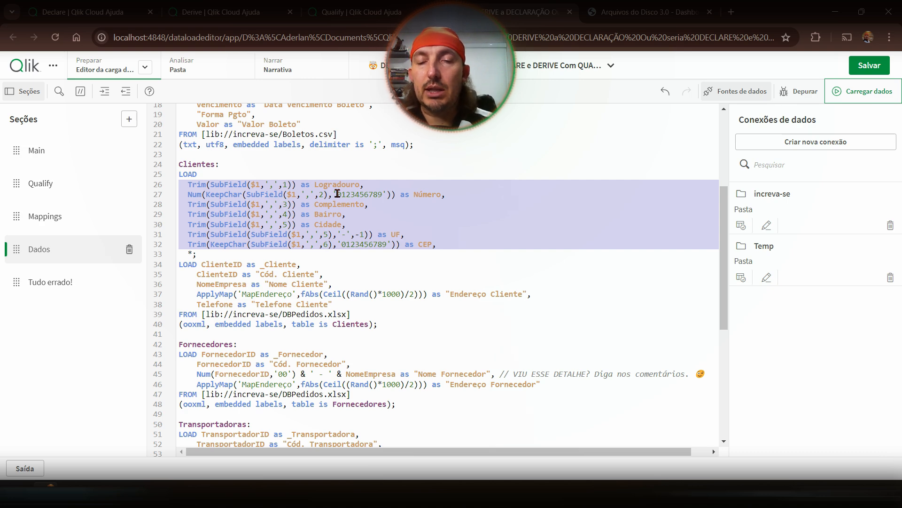
pyautogui.press('Right')
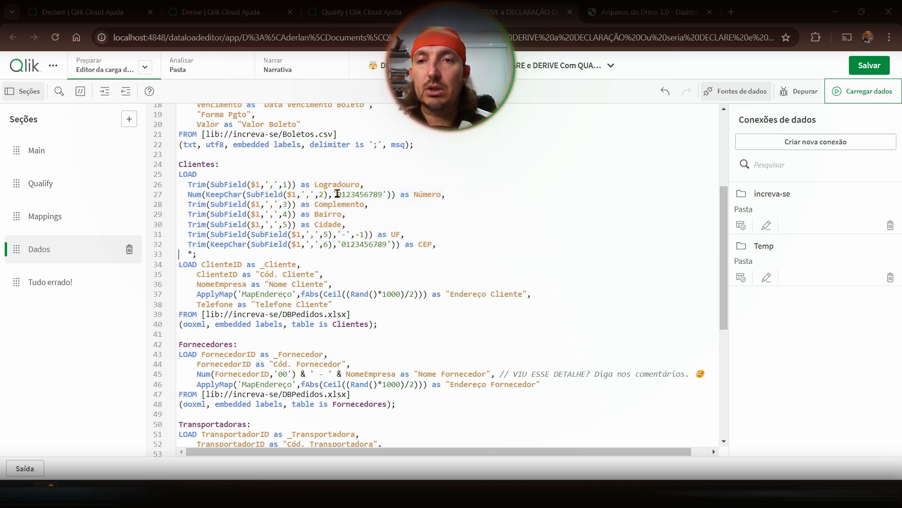
# Compare the original Clientes LOAD from DBPedidos.xlsx with the preceding LOAD above it by highlighting each block.
pyautogui.hotkey('shift', 'Down')
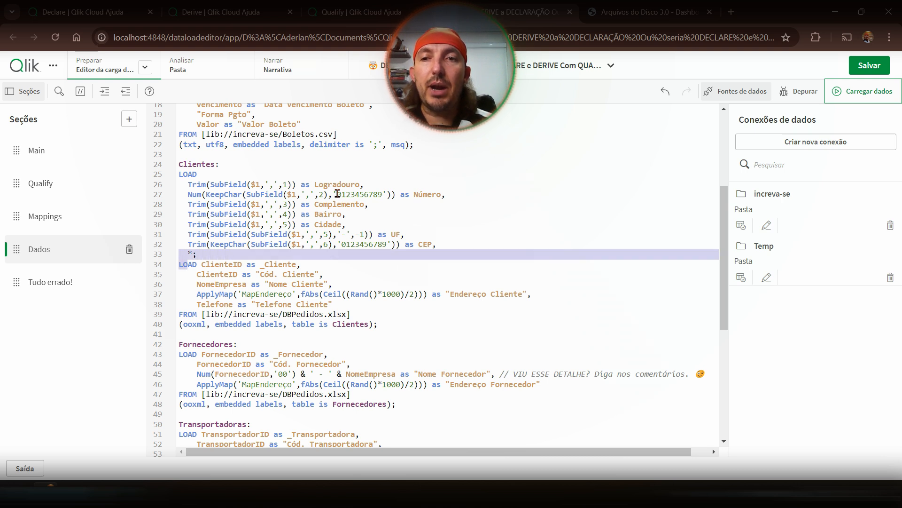
pyautogui.press('Left')
pyautogui.hotkey('shift', 'Down')
pyautogui.press('Left')
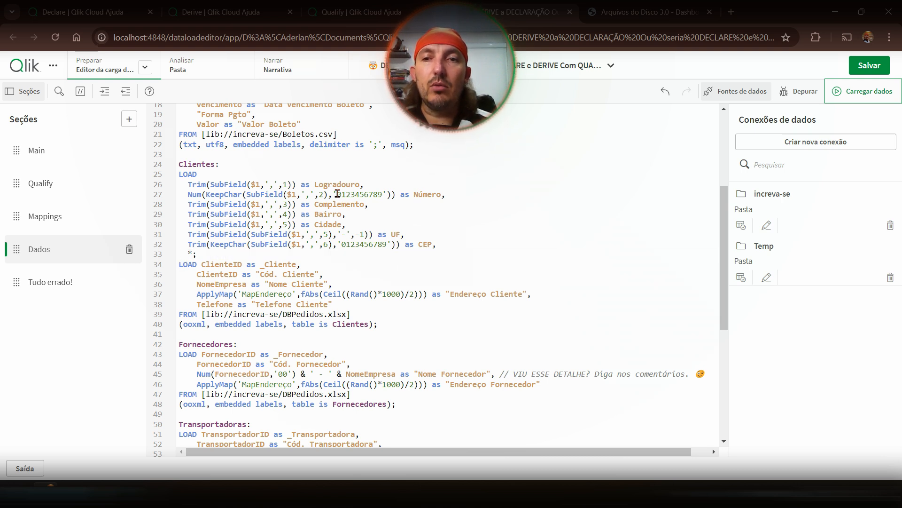
pyautogui.hotkey('shift', 'Down')
pyautogui.hotkey('shift', 'Down')
pyautogui.hotkey('shift', 'Down')
pyautogui.hotkey('shift', 'Down')
pyautogui.hotkey('shift', 'Down')
pyautogui.hotkey('shift', 'Down')
pyautogui.hotkey('shift', 'Down')
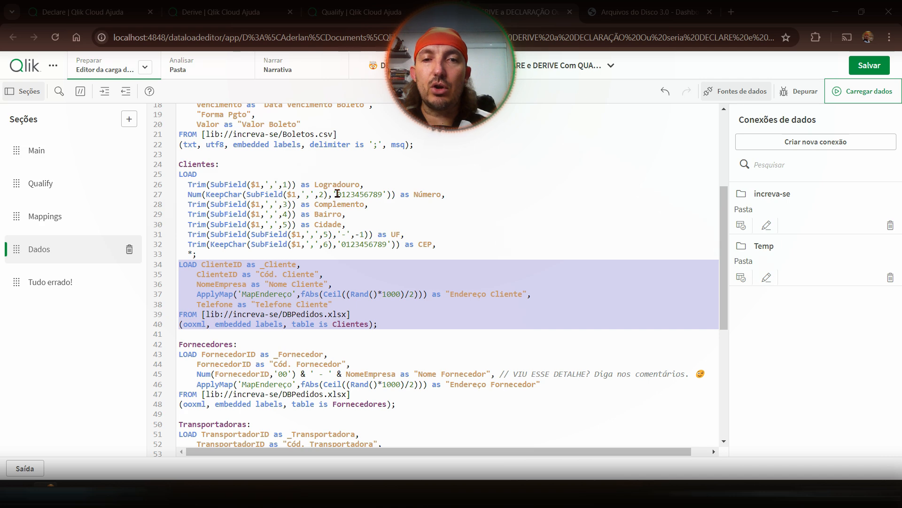
pyautogui.press('Left')
pyautogui.hotkey('shift', 'Up')
pyautogui.hotkey('shift', 'Up')
pyautogui.hotkey('shift', 'Up')
pyautogui.hotkey('shift', 'Up')
pyautogui.hotkey('shift', 'Up')
pyautogui.hotkey('shift', 'Up')
pyautogui.hotkey('shift', 'Up')
pyautogui.hotkey('shift', 'Up')
pyautogui.hotkey('shift', 'Up')
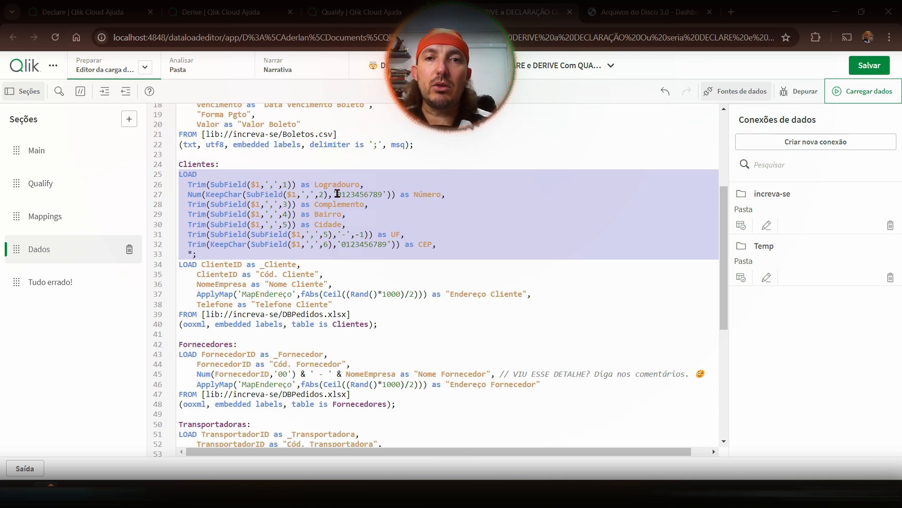
# Run the data load, alias the Clientes address mapping as $1 with "Endereço Cliente" commented out, and reload the data.
pyautogui.hotkey('ctrl', 'Return')
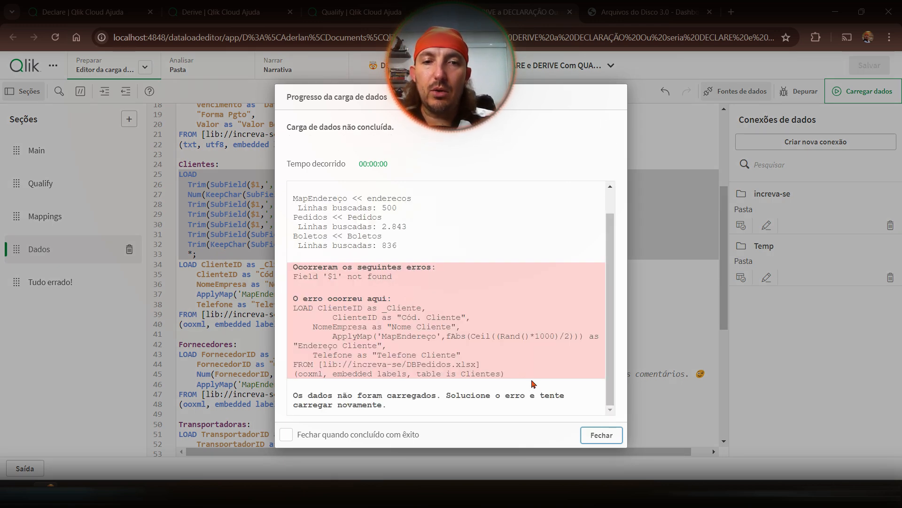
pyautogui.click(595, 430)
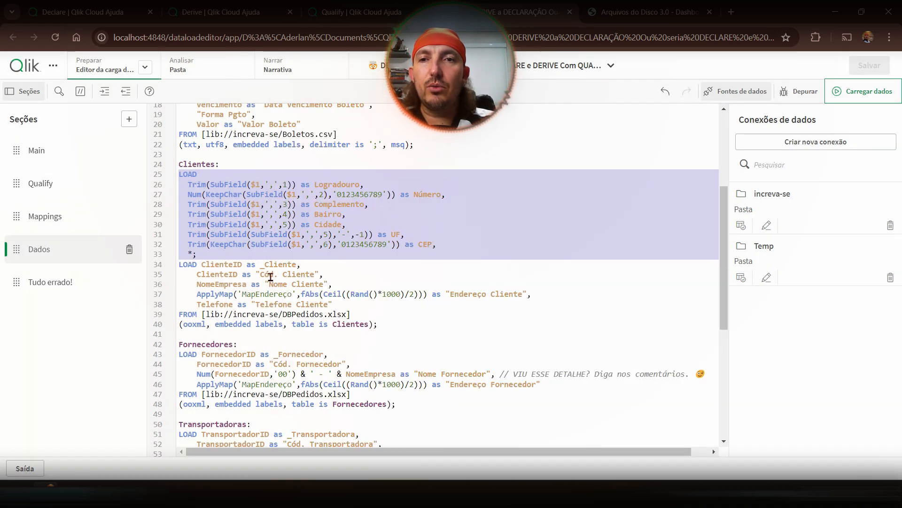
pyautogui.click(445, 294)
pyautogui.write('$1, ')
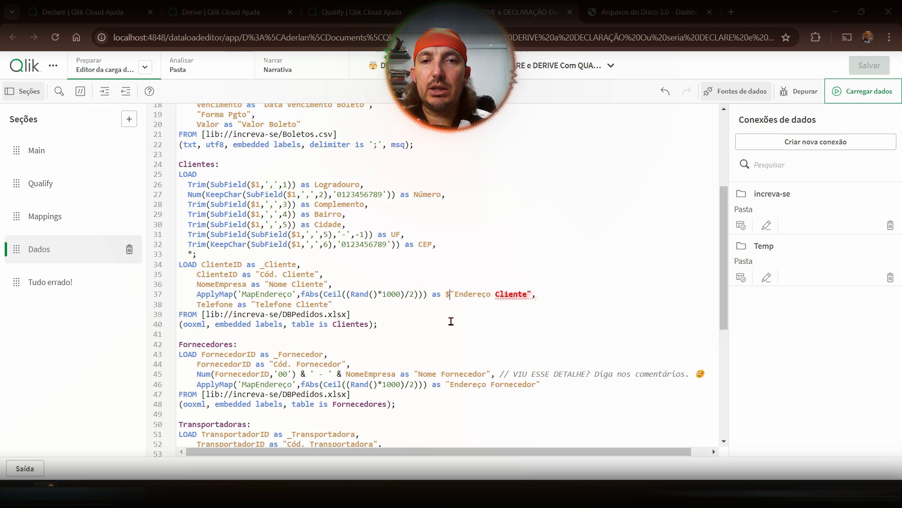
pyautogui.write('//')
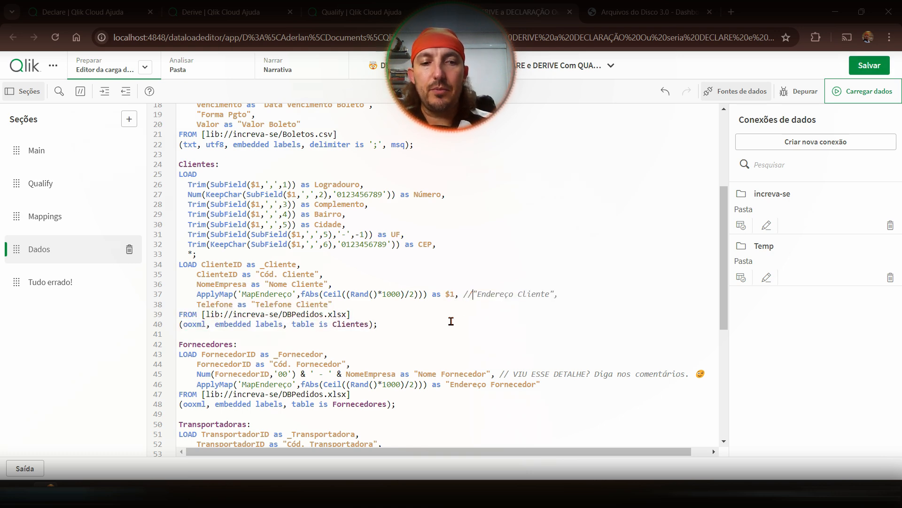
pyautogui.hotkey('ctrl', 'Return')
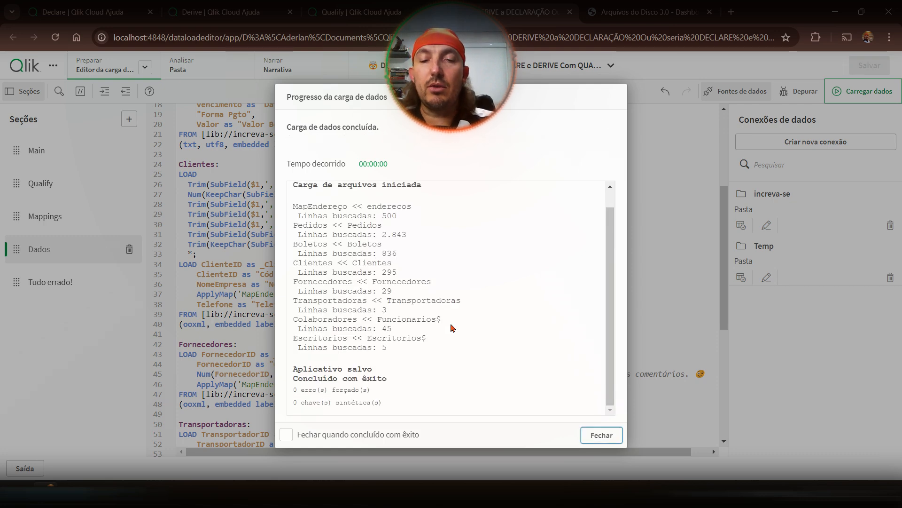
pyautogui.click(602, 433)
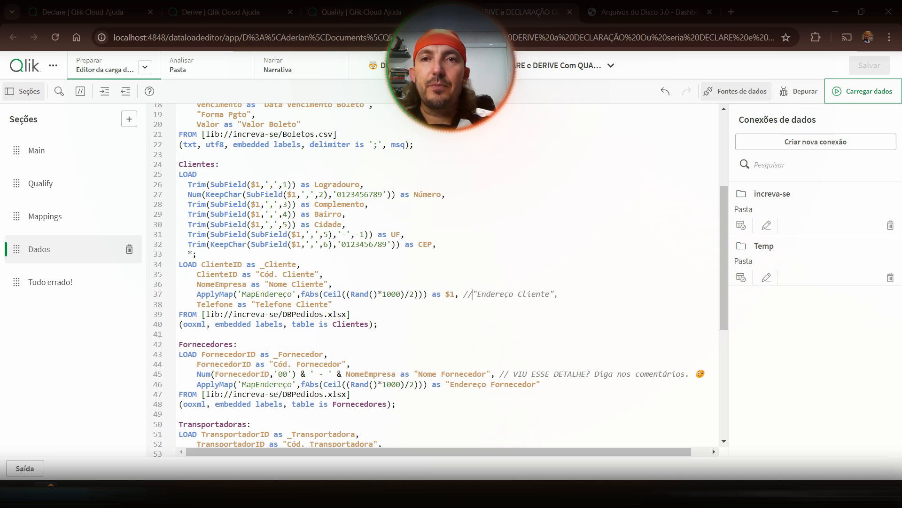
# Add the Clientes table's Cidade field as a column in the sheet's address table, finish editing and open the selections view.
pyautogui.click(235, 66)
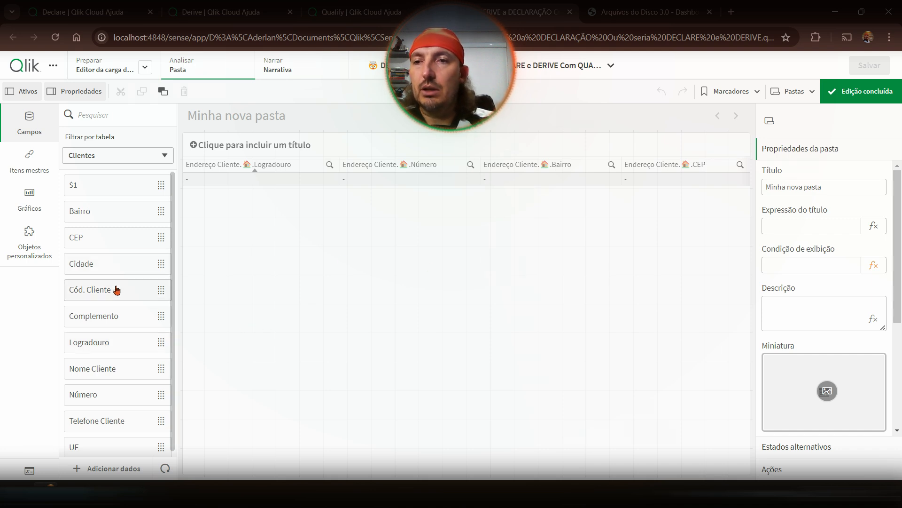
pyautogui.moveTo(96, 271); pyautogui.dragTo(404, 266)
pyautogui.click(409, 266)
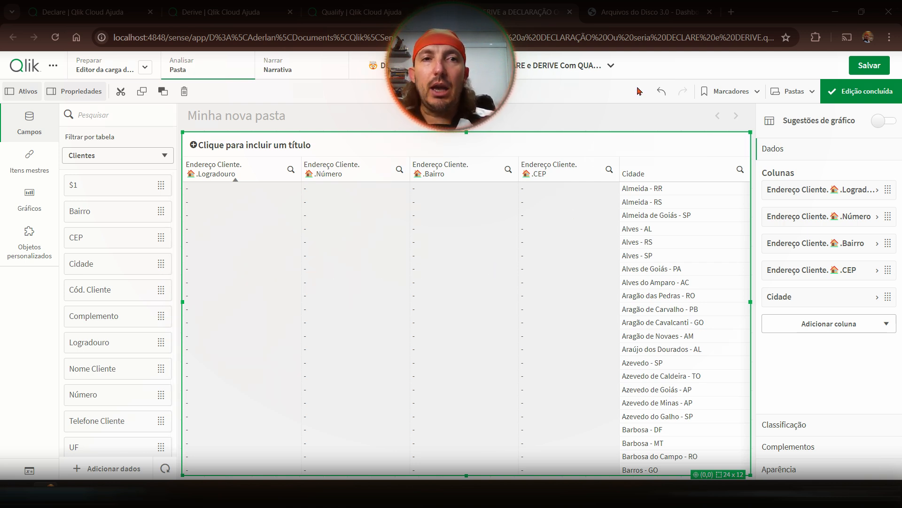
pyautogui.click(846, 91)
pyautogui.click(697, 91)
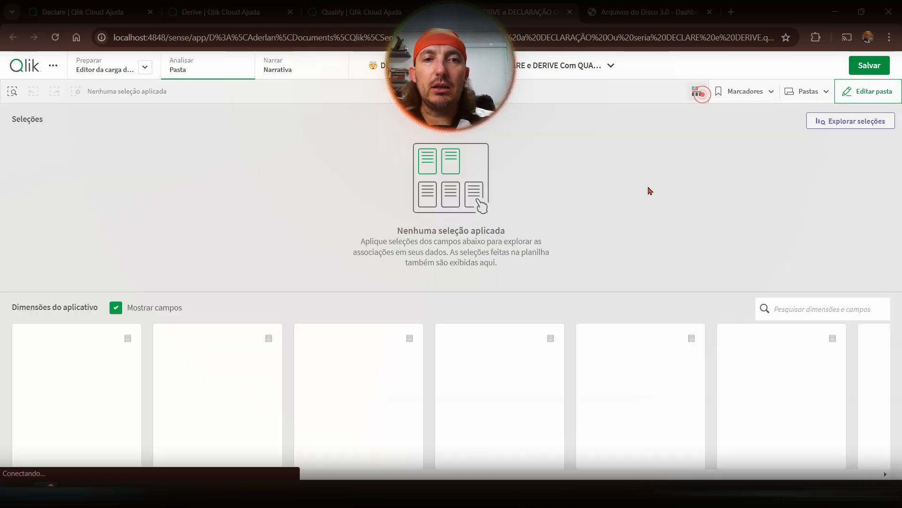
# Return to the Dados script and highlight the address expressions of the Clientes preceding load.
pyautogui.write('CEP,')
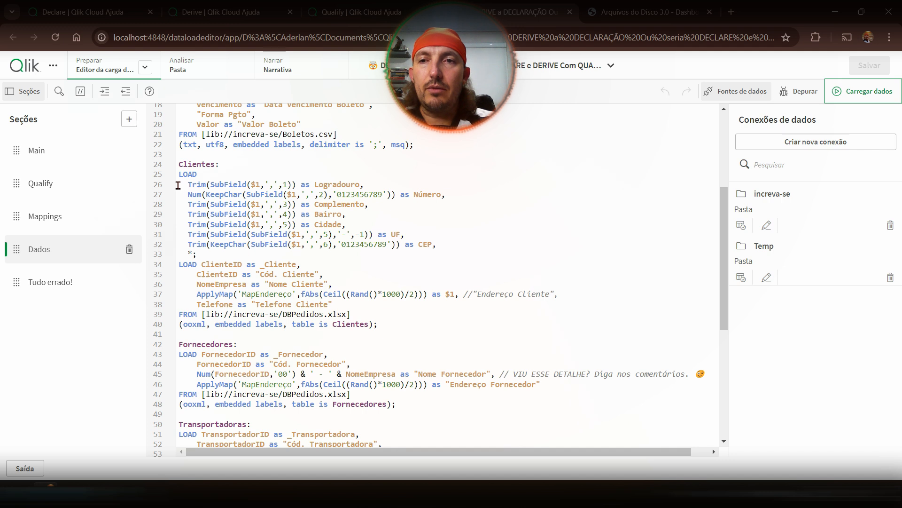
pyautogui.moveTo(178, 184); pyautogui.dragTo(462, 265)
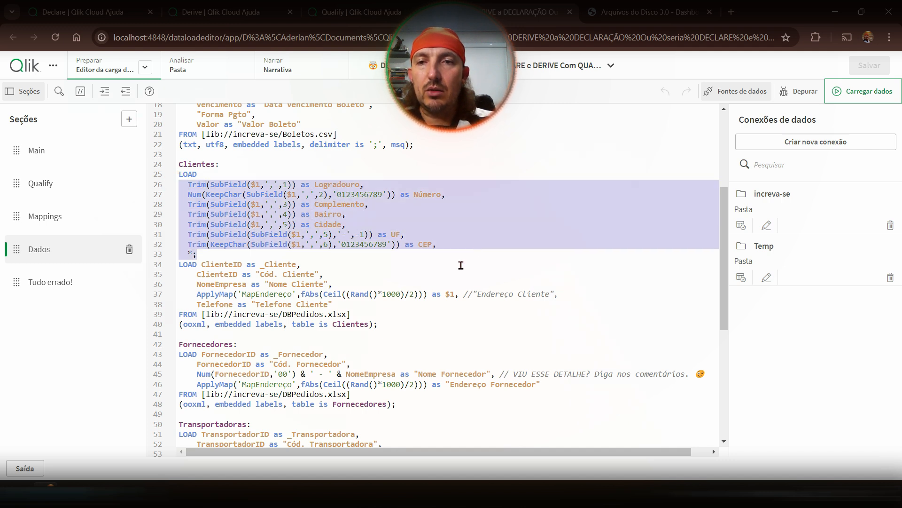
pyautogui.click(236, 242)
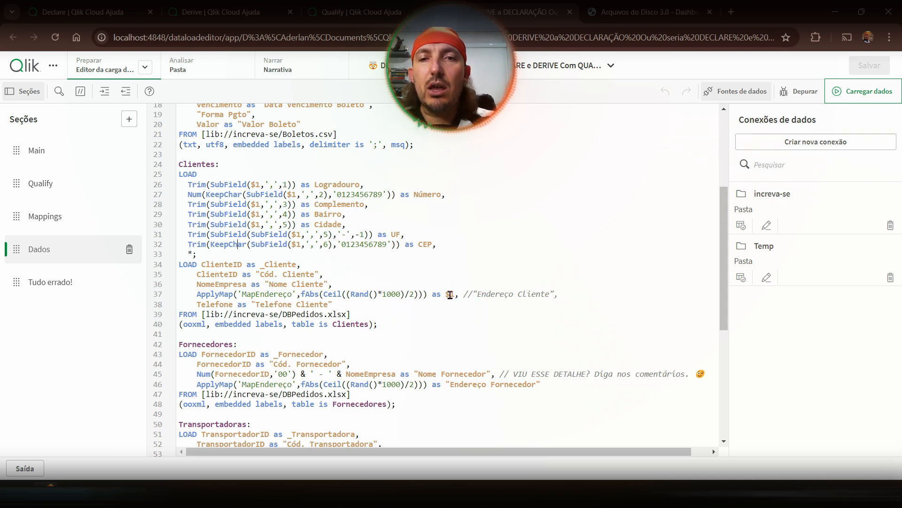
# Replace the $1 alias of the Clientes address mapping with "Endereço", removing the comment marks and the word Cliente.
pyautogui.moveTo(445, 295); pyautogui.dragTo(470, 295)
pyautogui.press('Delete')
pyautogui.press('Delete')
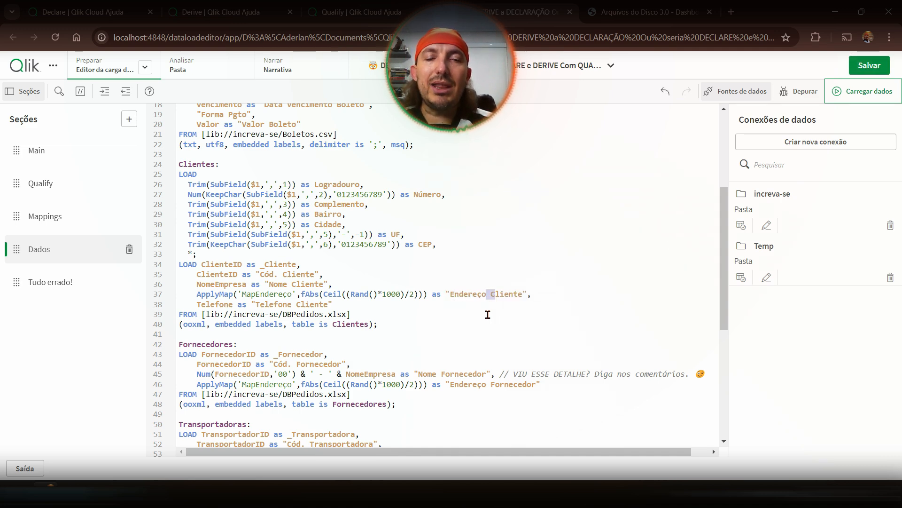
pyautogui.hotkey('shift', 'Right')
pyautogui.hotkey('shift', 'Right')
pyautogui.hotkey('shift', 'Right')
pyautogui.hotkey('shift', 'Right')
pyautogui.hotkey('shift', 'Right')
pyautogui.hotkey('shift', 'Right')
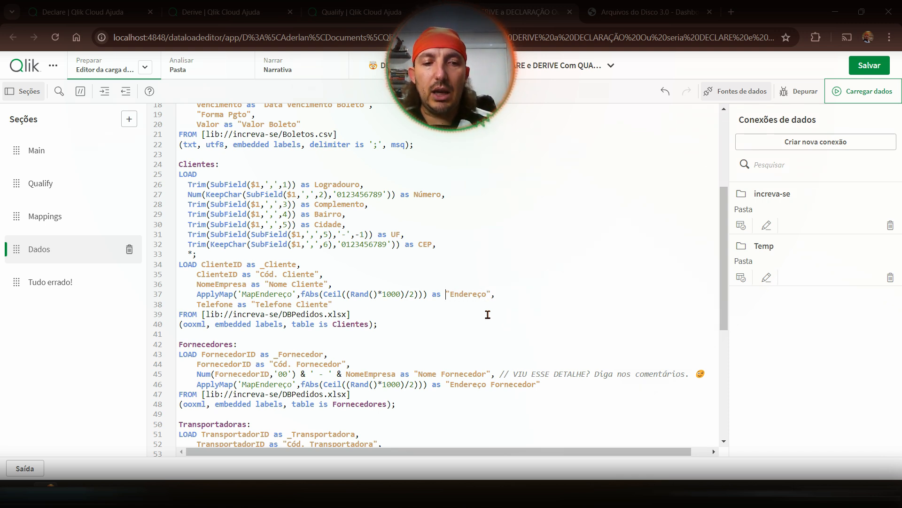
# Highlight the "Endereço" alias and the Logradouro field name, and examine the Fornecedores and Transportadoras loads below.
pyautogui.hotkey('shift', 'End')
pyautogui.press('Left')
pyautogui.hotkey('shift', 'End')
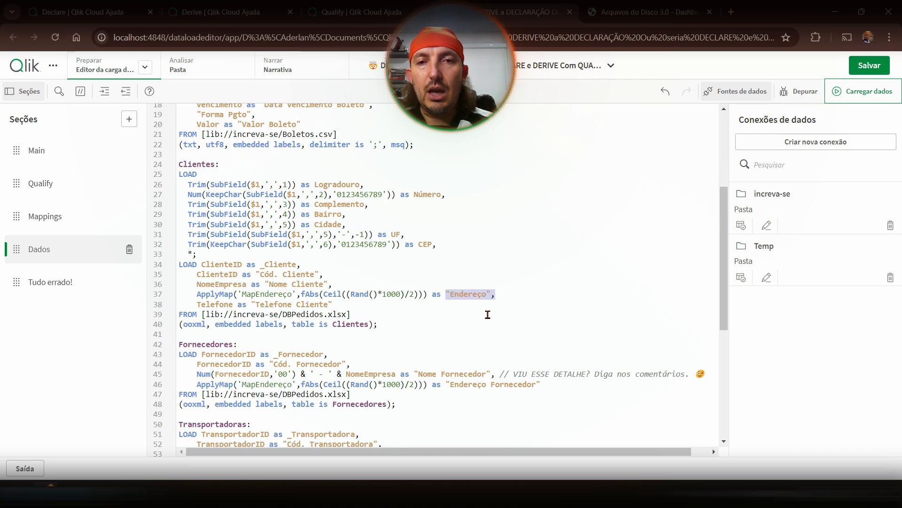
pyautogui.doubleClick(328, 185)
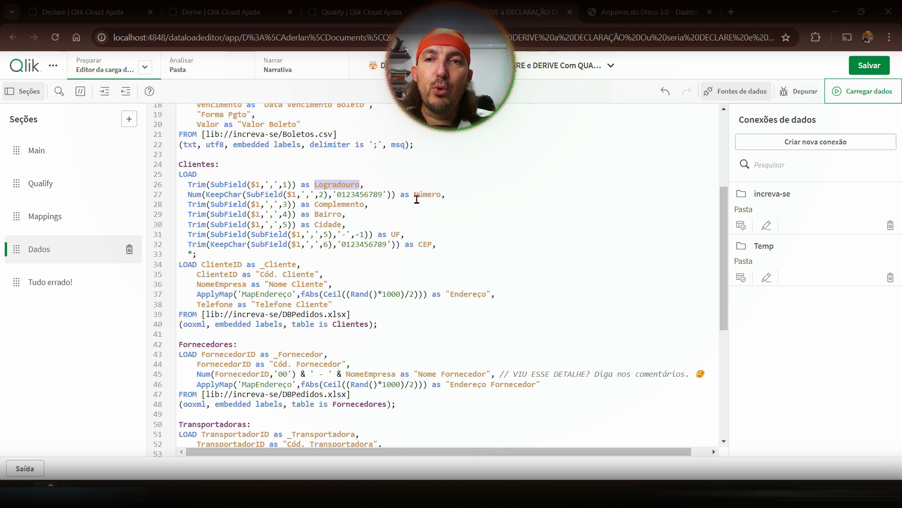
pyautogui.scroll(-2, 407, 339)
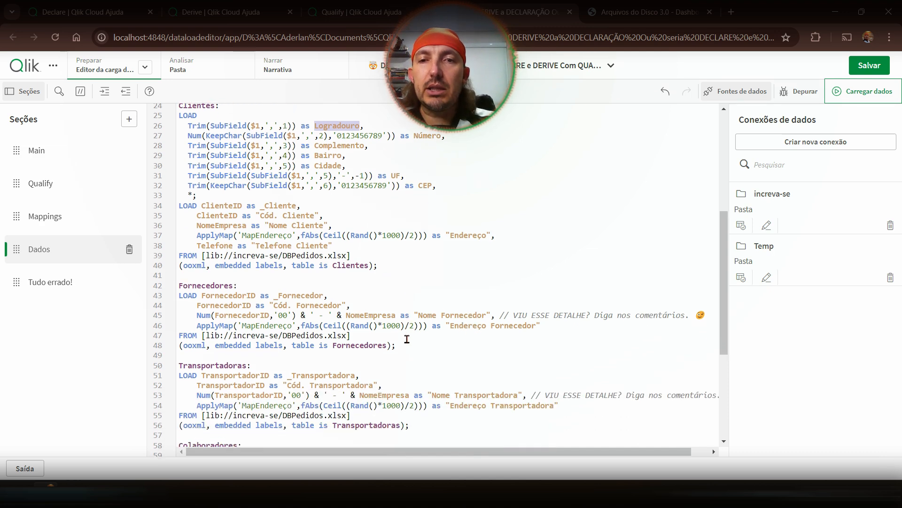
# Shorten the address aliases in the Fornecedores and Transportadoras loads to "Endereço".
pyautogui.doubleClick(510, 324)
pyautogui.press('BackSpace')
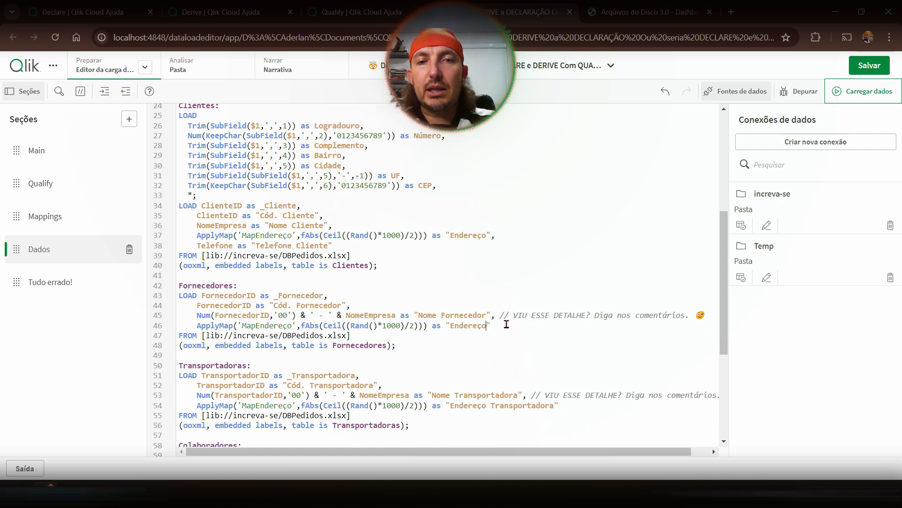
pyautogui.scroll(-2, 506, 346)
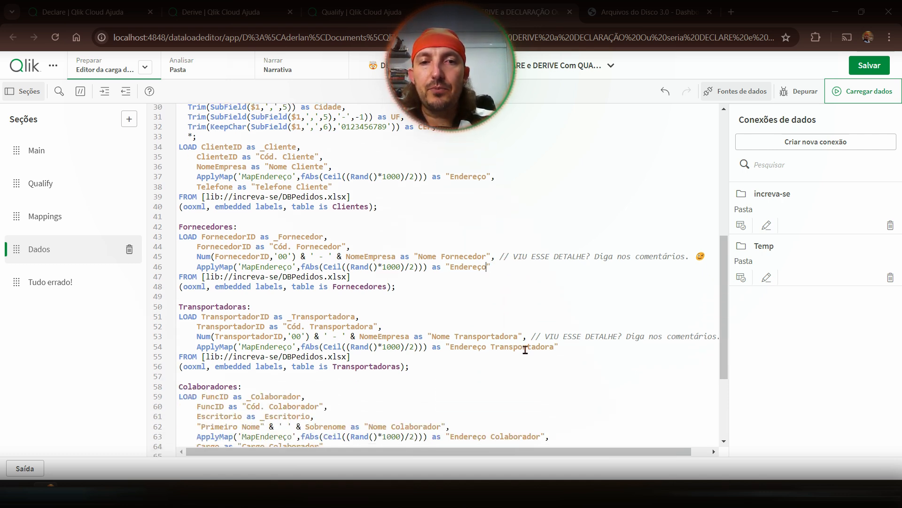
pyautogui.doubleClick(524, 347)
pyautogui.press('BackSpace')
pyautogui.press('BackSpace')
# Shorten the address aliases in the Colaboradores and Escritorios loads to "Endereço".
pyautogui.scroll(-5, 503, 371)
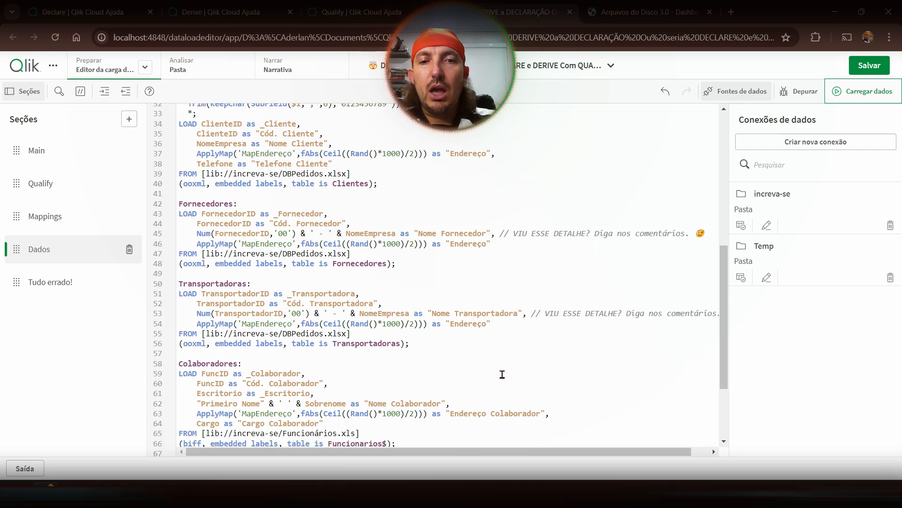
pyautogui.doubleClick(509, 299)
pyautogui.press('BackSpace')
pyautogui.press('BackSpace')
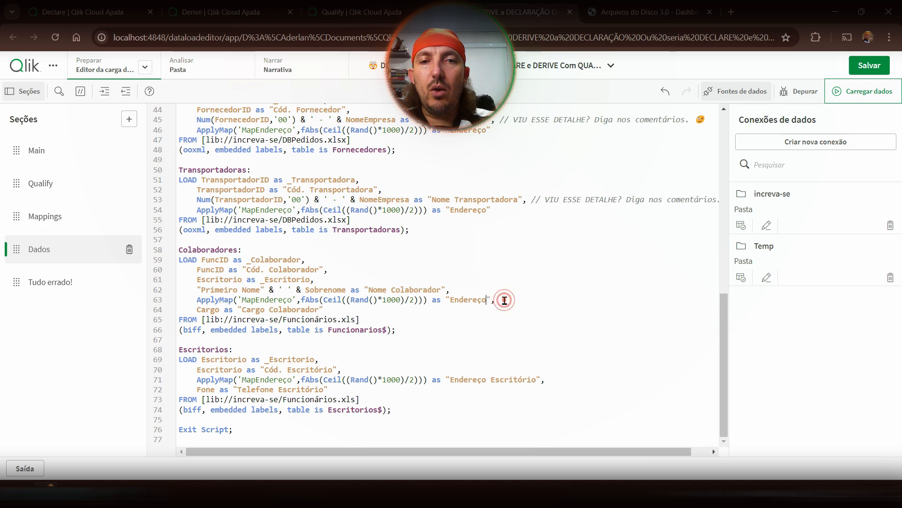
pyautogui.doubleClick(519, 379)
pyautogui.press('BackSpace')
pyautogui.press('BackSpace')
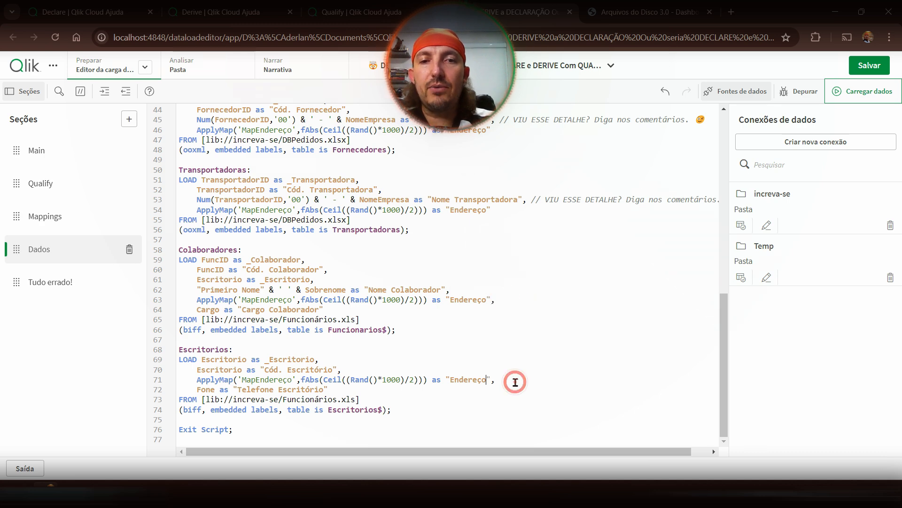
# Replace $1 with "Endereço" in every address expression of the Clientes preceding load.
pyautogui.scroll(10, 353, 249)
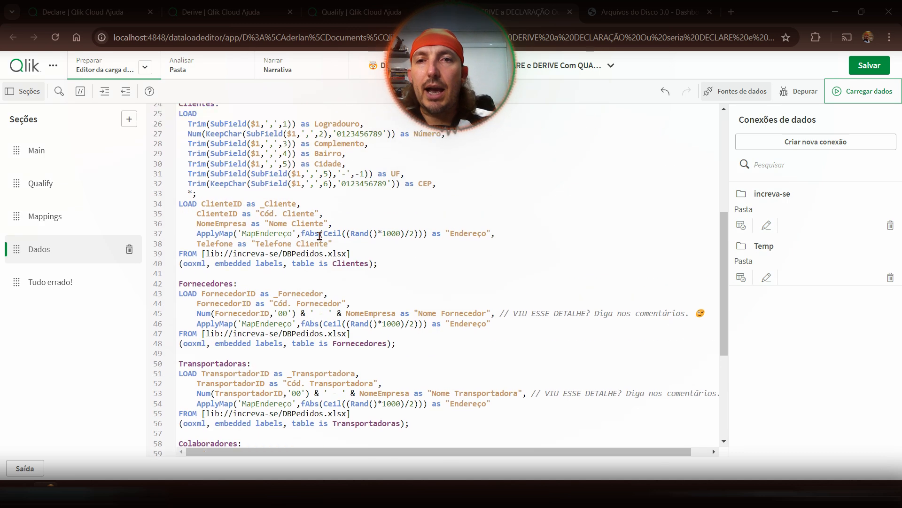
pyautogui.doubleClick(468, 333)
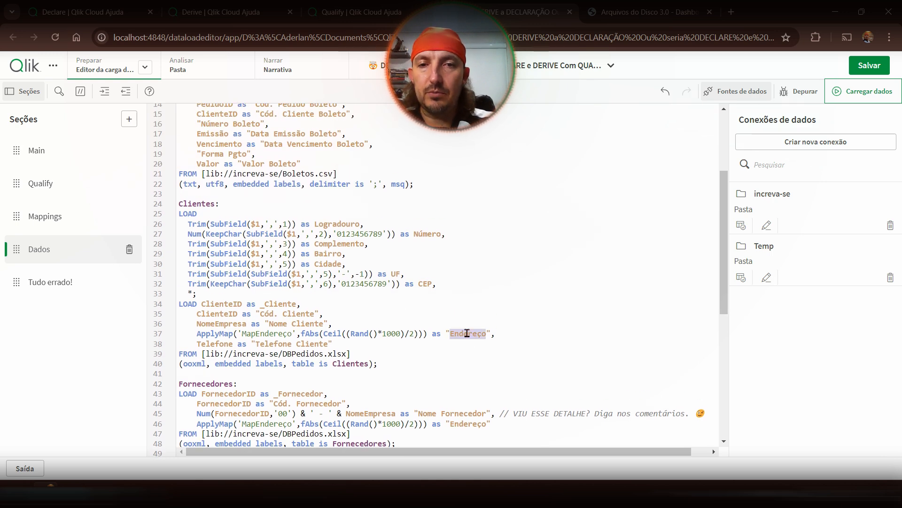
pyautogui.hotkey('ctrl', 'c')
pyautogui.doubleClick(255, 224)
pyautogui.hotkey('ctrl', 'v')
pyautogui.doubleClick(293, 235)
pyautogui.hotkey('ctrl', 'v')
pyautogui.hotkey('ctrl', 'v')
pyautogui.hotkey('ctrl', 'v')
pyautogui.hotkey('ctrl', 'v')
pyautogui.hotkey('ctrl', 'v')
pyautogui.hotkey('ctrl', 'v')
# Copy the whole Clientes preceding load block and insert it above the Fornecedores LOAD statement.
pyautogui.click(255, 203)
pyautogui.press('Right')
pyautogui.hotkey('shift', 'Down')
pyautogui.hotkey('shift', 'Down')
pyautogui.hotkey('shift', 'Down')
pyautogui.hotkey('shift', 'Down')
pyautogui.hotkey('shift', 'Down')
pyautogui.hotkey('shift', 'Down')
pyautogui.hotkey('shift', 'Down')
pyautogui.hotkey('shift', 'Down')
pyautogui.hotkey('shift', 'Down')
pyautogui.hotkey('ctrl', 'c')
pyautogui.press('Down')
pyautogui.press('Down')
pyautogui.press('Down')
pyautogui.press('Down')
pyautogui.press('Down')
pyautogui.press('Down')
pyautogui.press('Down')
pyautogui.press('Down')
pyautogui.press('Down')
pyautogui.hotkey('ctrl', 'v')
# Insert the copied address-parsing preceding load above the Transportadoras LOAD statement.
pyautogui.press('Down')
pyautogui.press('Down')
pyautogui.press('Down')
pyautogui.press('Down')
pyautogui.press('Down')
pyautogui.press('Down')
pyautogui.press('Down')
pyautogui.press('Down')
pyautogui.press('Down')
pyautogui.press('Down')
pyautogui.press('Down')
pyautogui.press('Down')
pyautogui.press('Down')
pyautogui.press('Down')
pyautogui.press('Down')
pyautogui.press('Down')
pyautogui.press('Down')
pyautogui.press('Down')
pyautogui.press('Down')
pyautogui.press('Down')
pyautogui.press('Up')
pyautogui.press('Up')
pyautogui.press('Up')
pyautogui.press('Up')
pyautogui.press('Up')
pyautogui.press('Up')
pyautogui.press('Up')
pyautogui.press('Up')
pyautogui.press('Up')
pyautogui.press('Up')
pyautogui.press('Up')
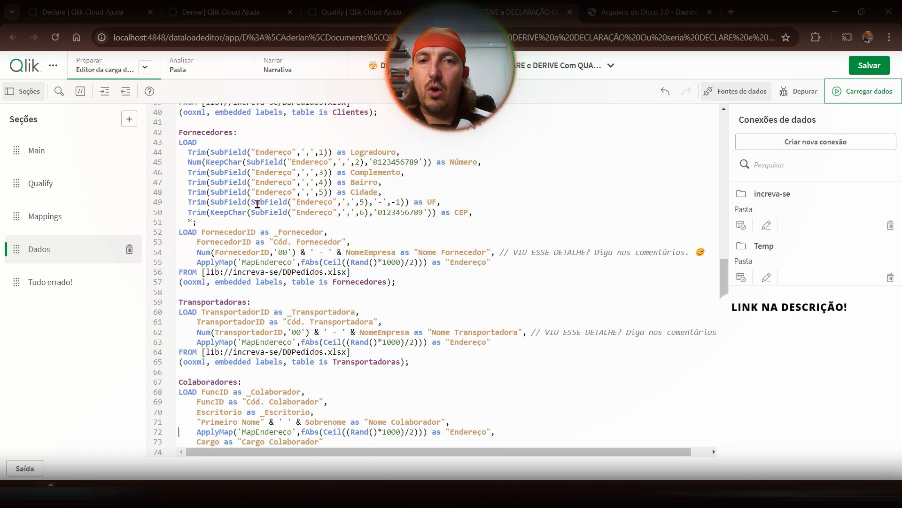
pyautogui.press('Up')
pyautogui.press('Up')
pyautogui.hotkey('ctrl', 'v')
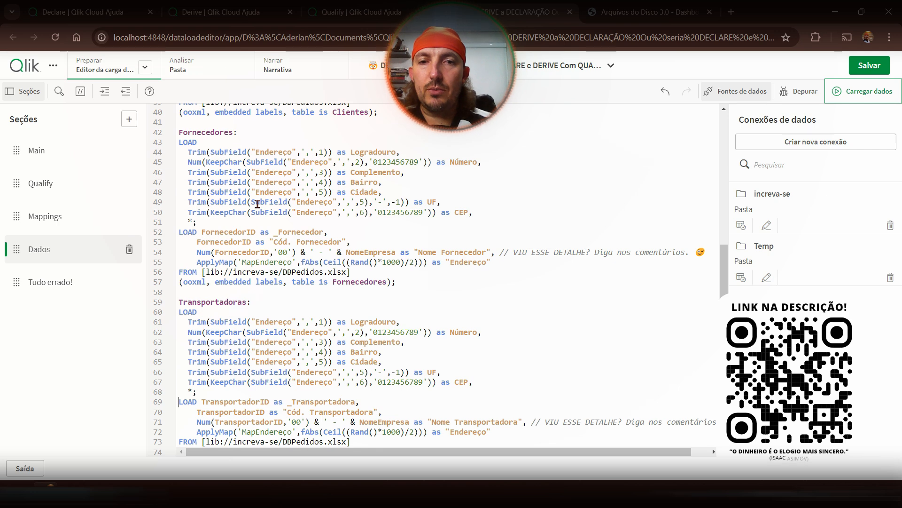
# Insert the copied address-parsing preceding load above the Colaboradores LOAD statement.
pyautogui.press('Down')
pyautogui.press('Down')
pyautogui.press('Down')
pyautogui.press('Down')
pyautogui.press('Down')
pyautogui.press('Down')
pyautogui.press('Down')
pyautogui.press('Down')
pyautogui.press('Down')
pyautogui.press('Down')
pyautogui.press('Down')
pyautogui.press('Down')
pyautogui.press('Down')
pyautogui.press('Down')
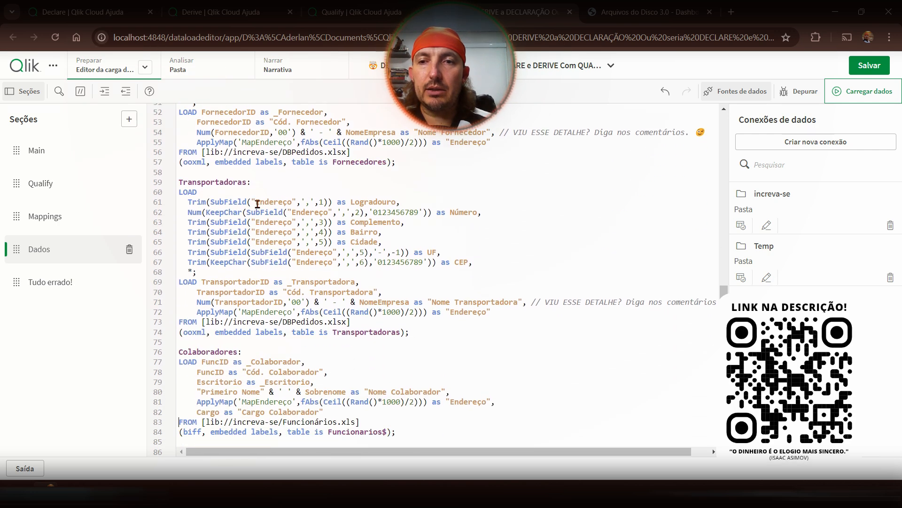
pyautogui.hotkey('ctrl', 'v')
# Insert the copied address-parsing preceding load above the Escritorios LOAD statement.
pyautogui.press('Down')
pyautogui.press('Down')
pyautogui.press('Down')
pyautogui.press('Down')
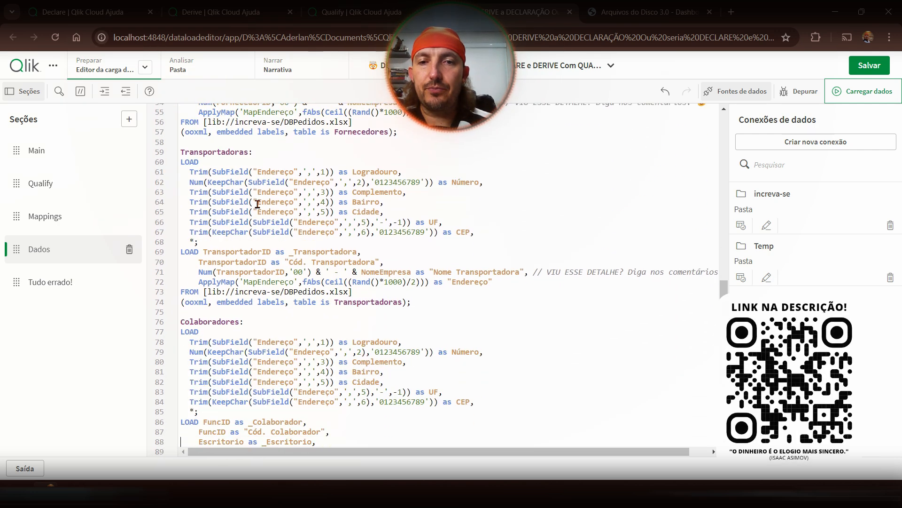
pyautogui.press('Down')
pyautogui.press('Down')
pyautogui.press('Down')
pyautogui.press('Down')
pyautogui.press('Down')
pyautogui.press('Down')
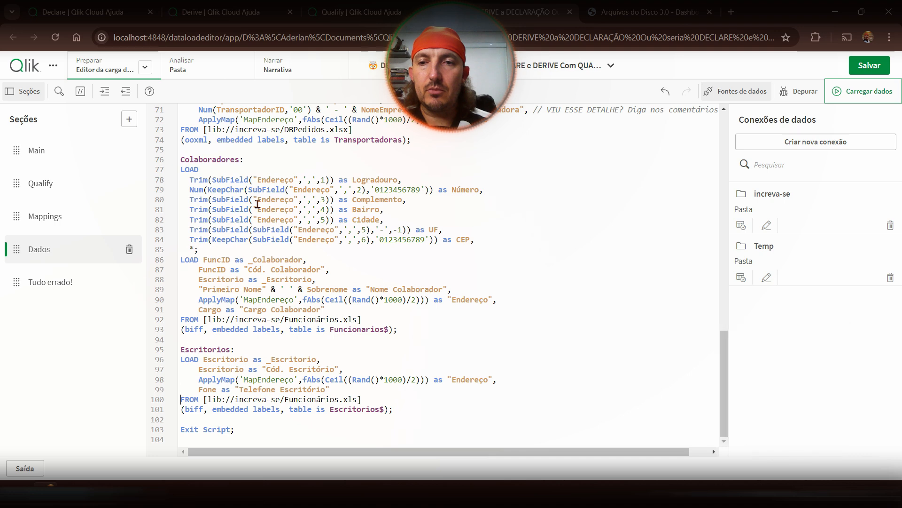
pyautogui.hotkey('ctrl', 'v')
# Reload the data, examine the load log for synthetic keys and circular references, and close it.
pyautogui.hotkey('ctrl', 'r')
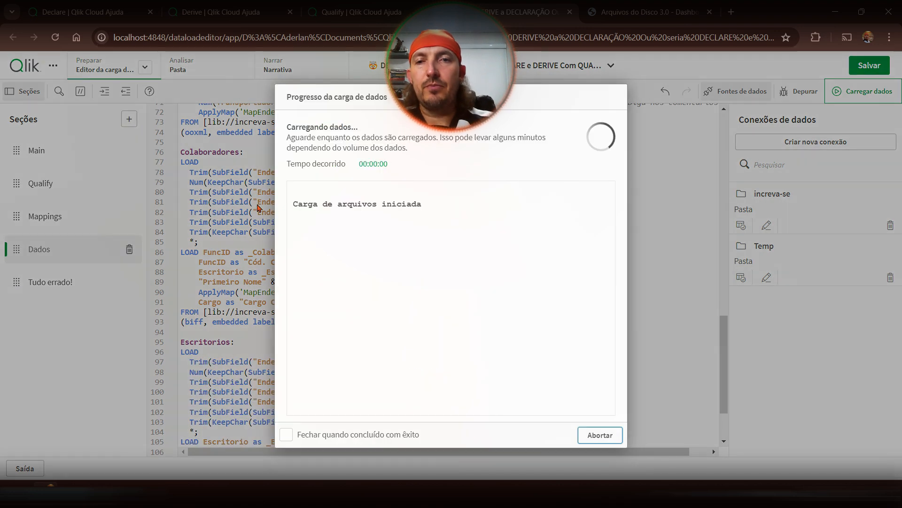
pyautogui.scroll(3, 372, 287)
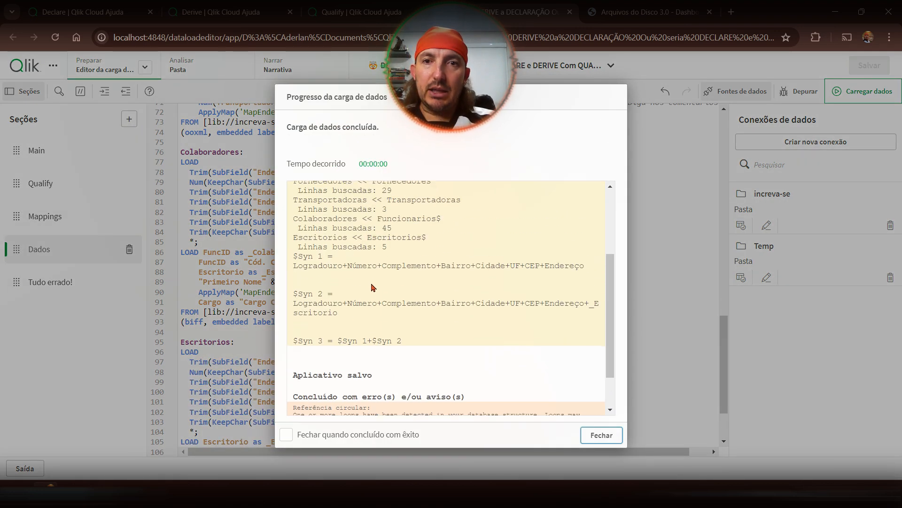
pyautogui.scroll(-3, 345, 343)
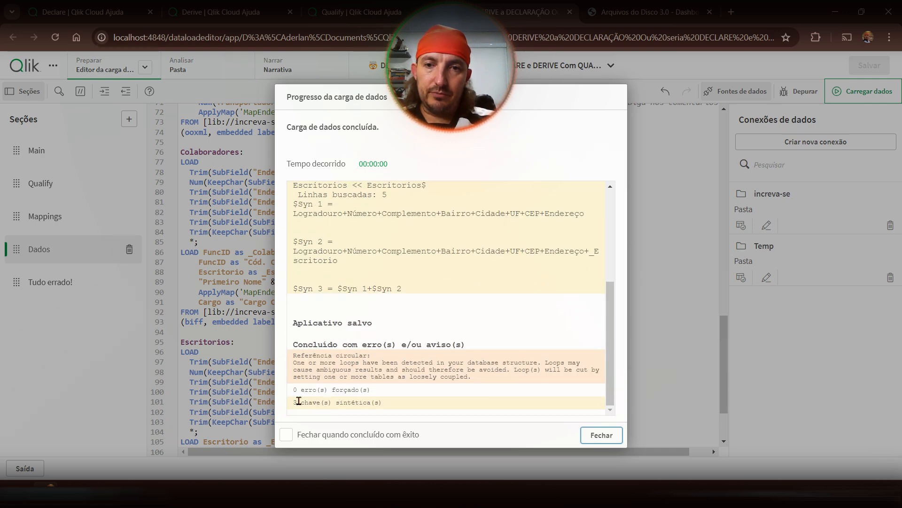
pyautogui.tripleClick(290, 403)
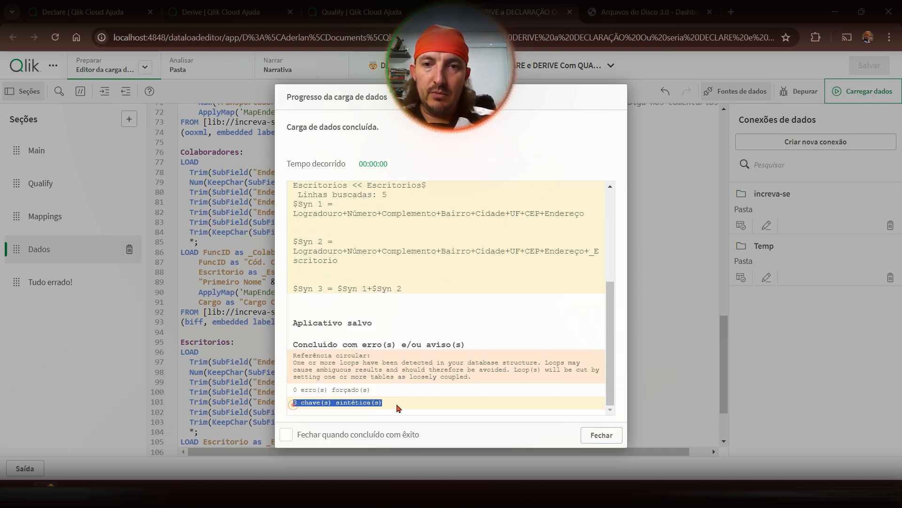
pyautogui.click(602, 436)
# Show the data model with the preview collapsed, fit it to the view and expand the Transportadoras table to examine its fields.
pyautogui.click(145, 67)
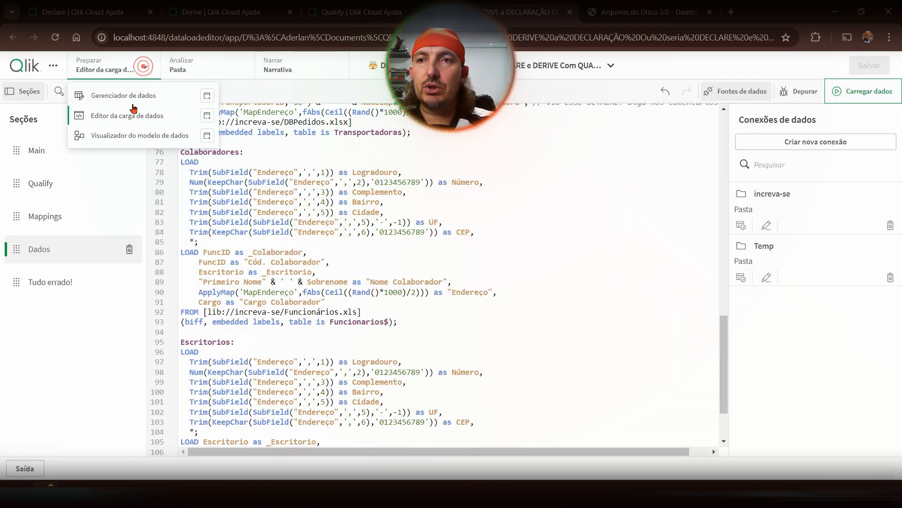
pyautogui.click(123, 135)
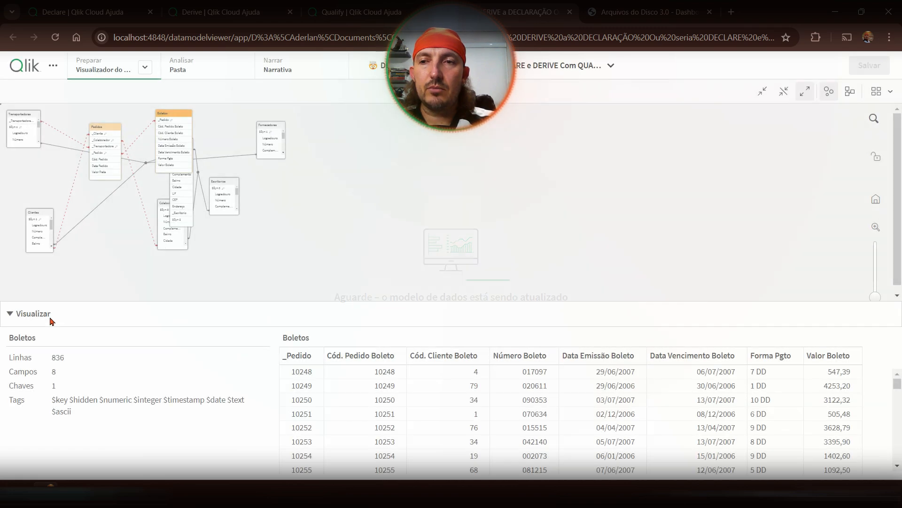
pyautogui.click(17, 312)
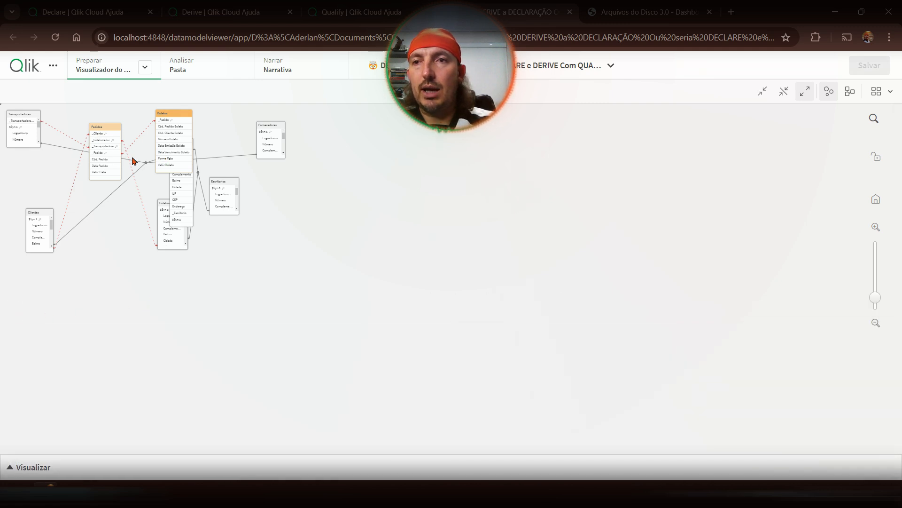
pyautogui.click(879, 203)
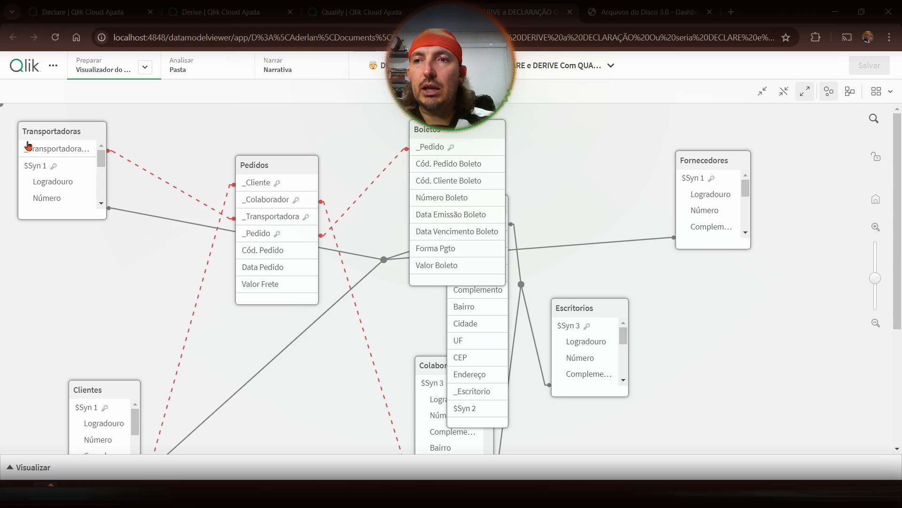
pyautogui.doubleClick(62, 136)
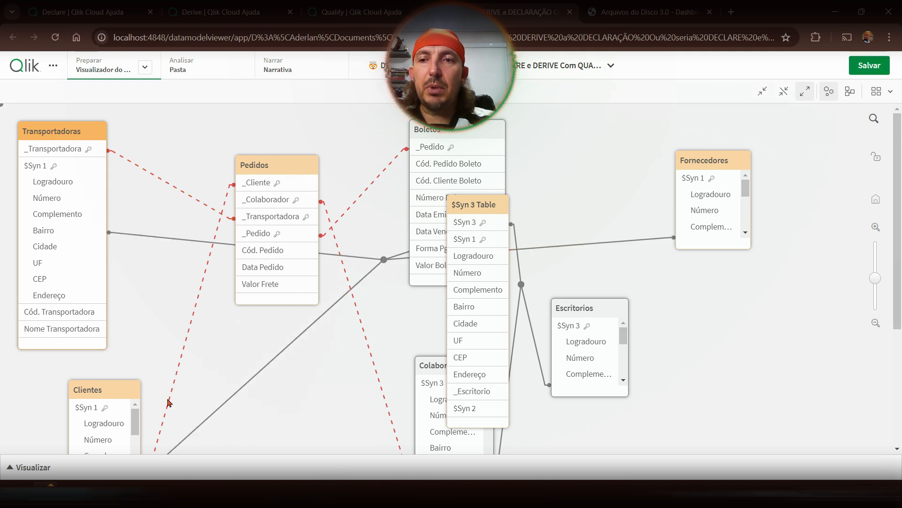
# Return to the load script and uncomment the Qualify statement in the Qualify section.
pyautogui.click(145, 67)
pyautogui.click(114, 118)
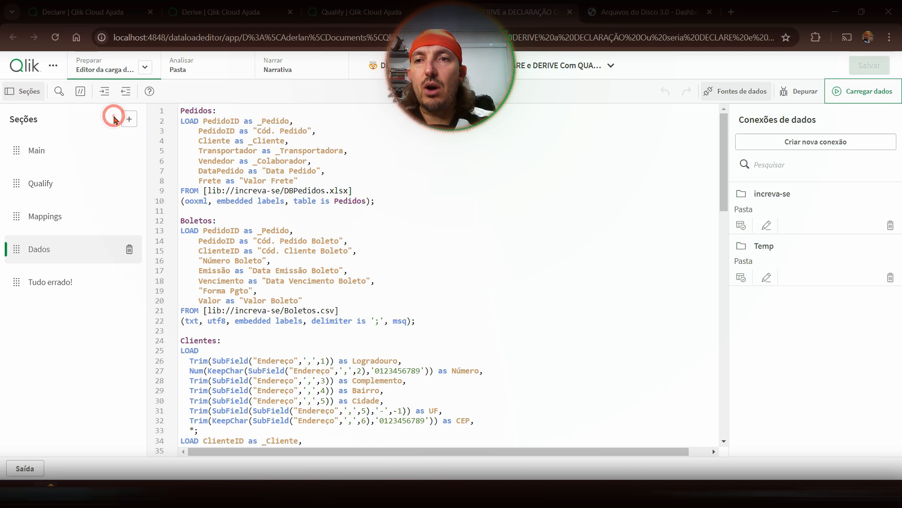
pyautogui.click(57, 181)
pyautogui.click(196, 111)
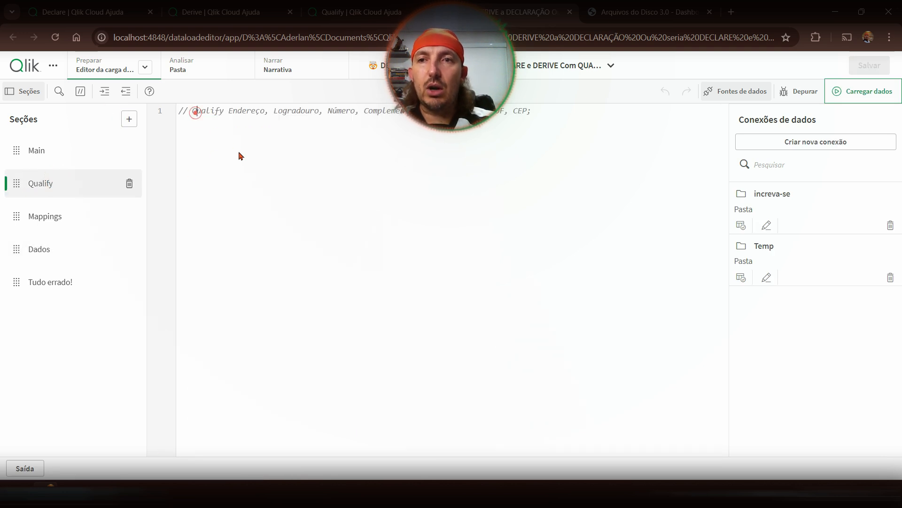
pyautogui.hotkey('ctrl', 'k')
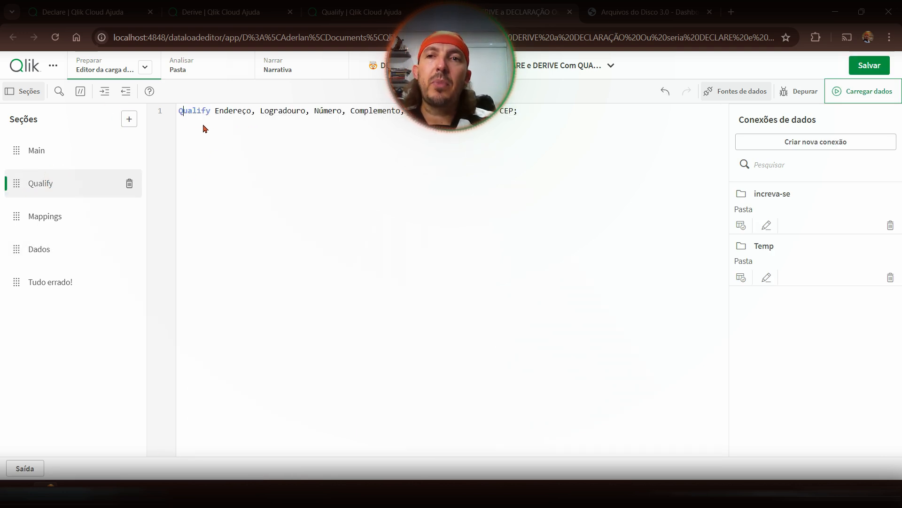
# Highlight the Qualify keyword and the Endereço and Logradouro fields in the statement.
pyautogui.doubleClick(187, 110)
pyautogui.doubleClick(233, 111)
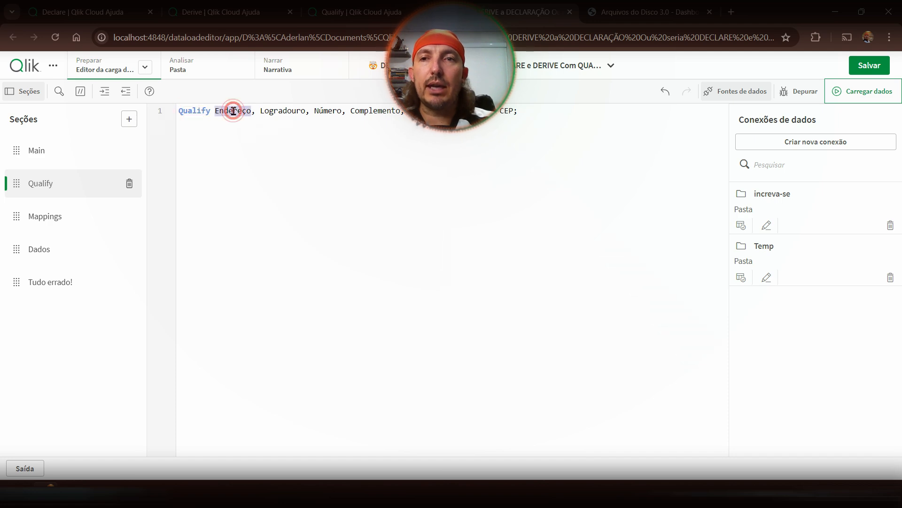
pyautogui.doubleClick(279, 111)
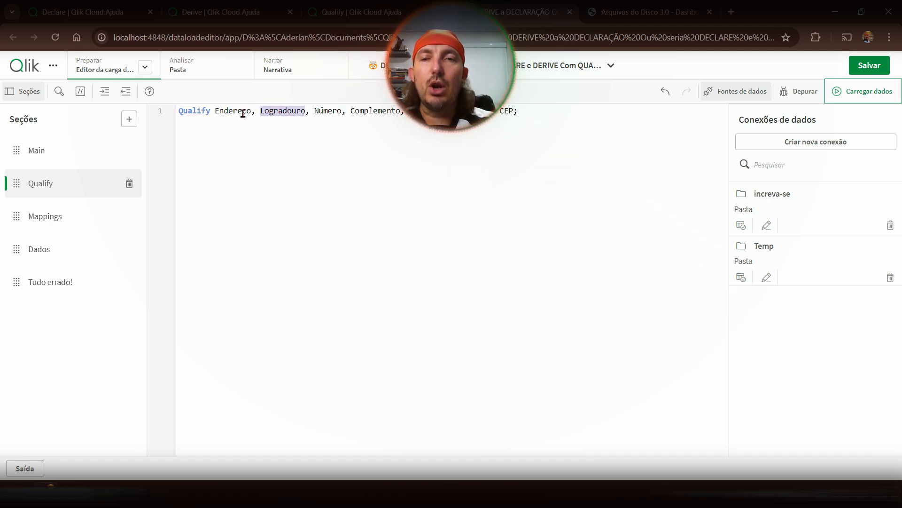
pyautogui.click(227, 111)
# Try replacing the Qualify statement's field list with *, and undo the replacement.
pyautogui.moveTo(216, 111); pyautogui.dragTo(545, 118)
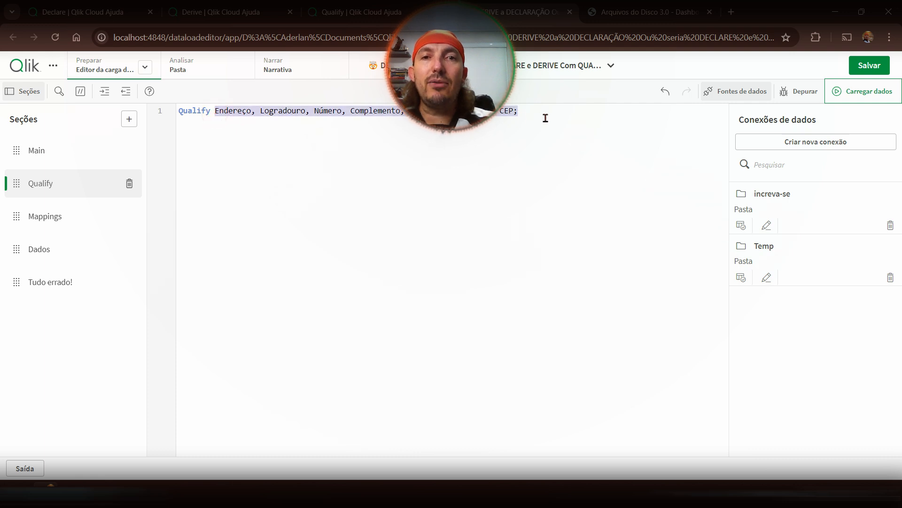
pyautogui.write('*')
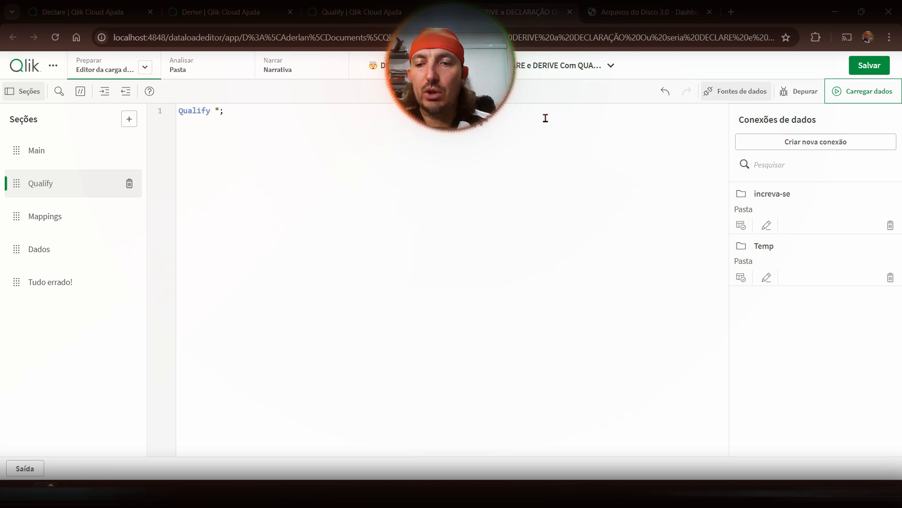
pyautogui.hotkey('ctrl', 'z')
pyautogui.click(545, 118)
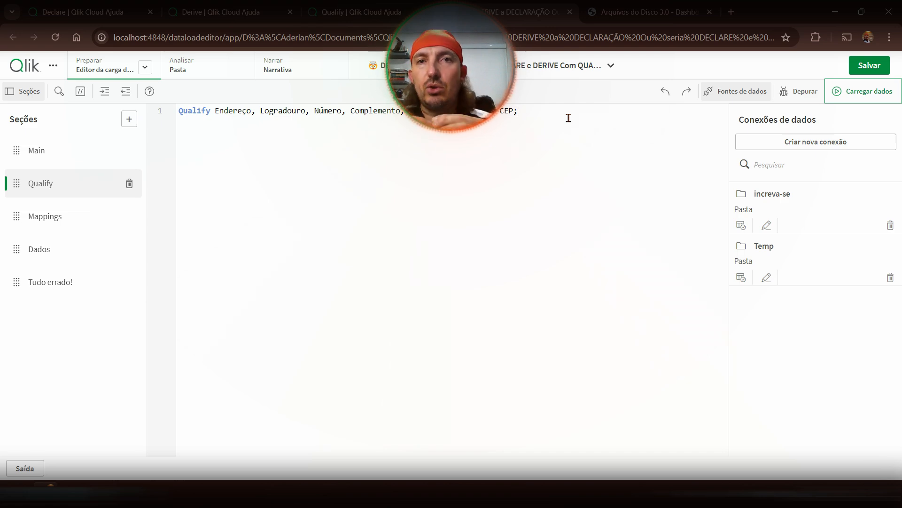
# Save the script, reload the data, highlight the loaded tables in the load log and close it.
pyautogui.click(852, 73)
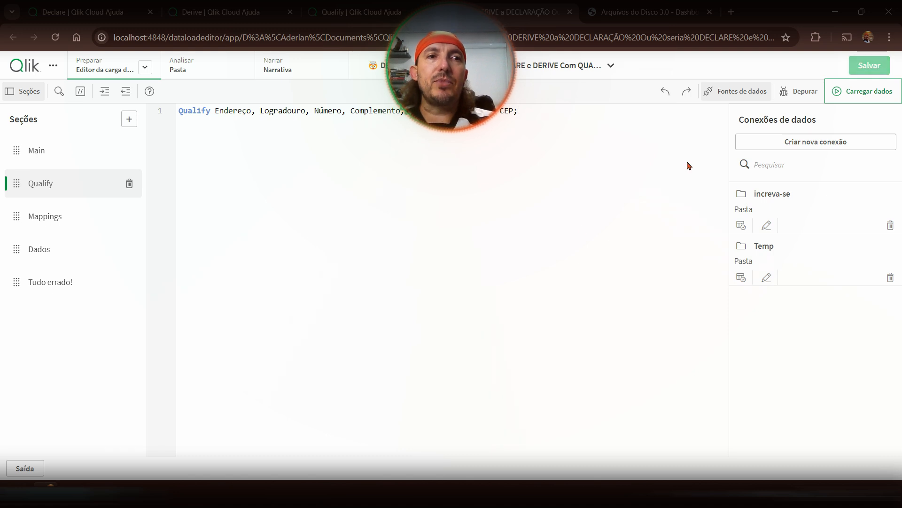
pyautogui.click(854, 91)
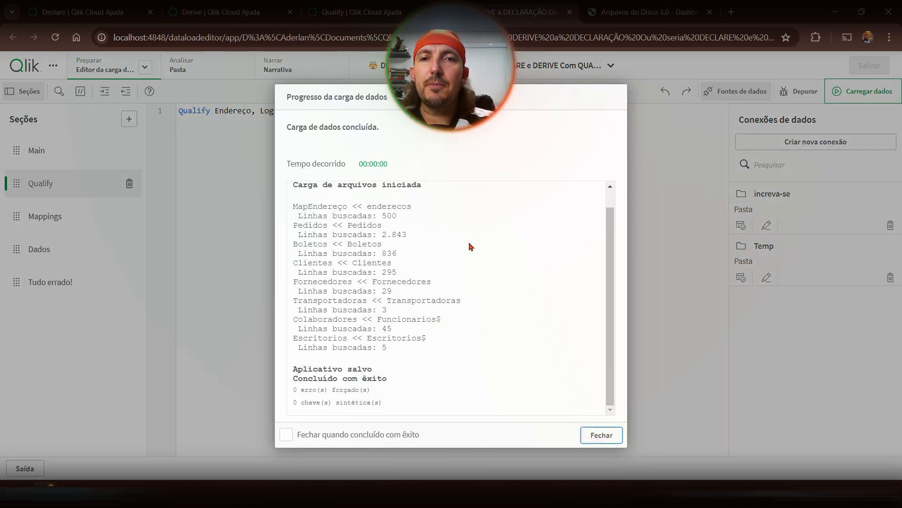
pyautogui.moveTo(407, 351); pyautogui.dragTo(298, 206)
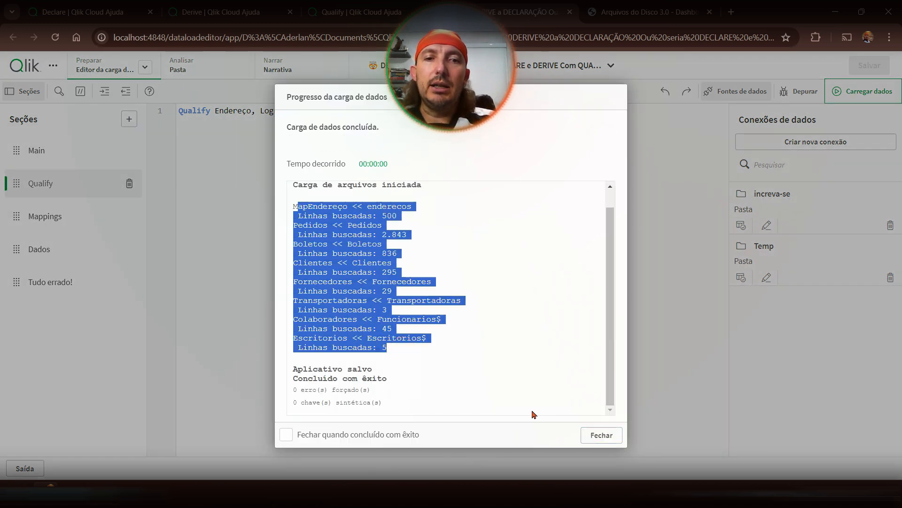
pyautogui.click(583, 434)
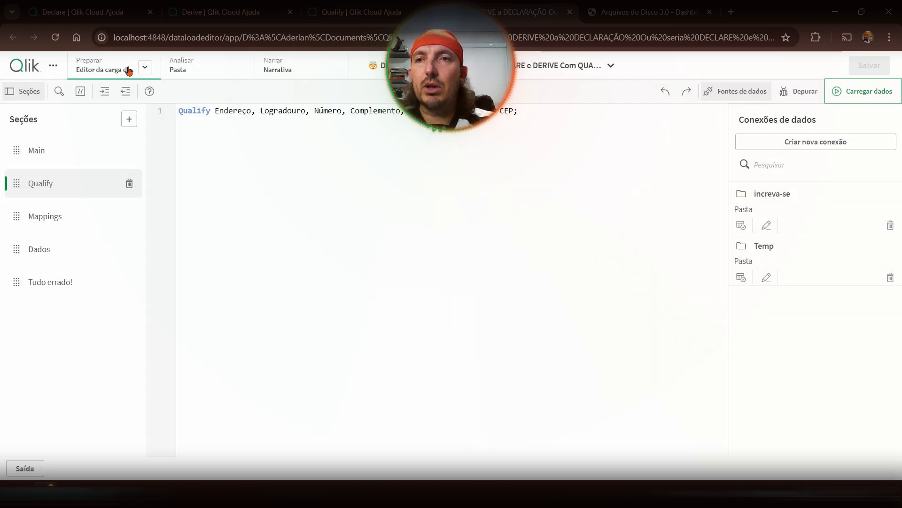
# Examine the reloaded tables and their links in the data model viewer, and return to the sheet's selections view.
pyautogui.click(145, 70)
pyautogui.click(134, 136)
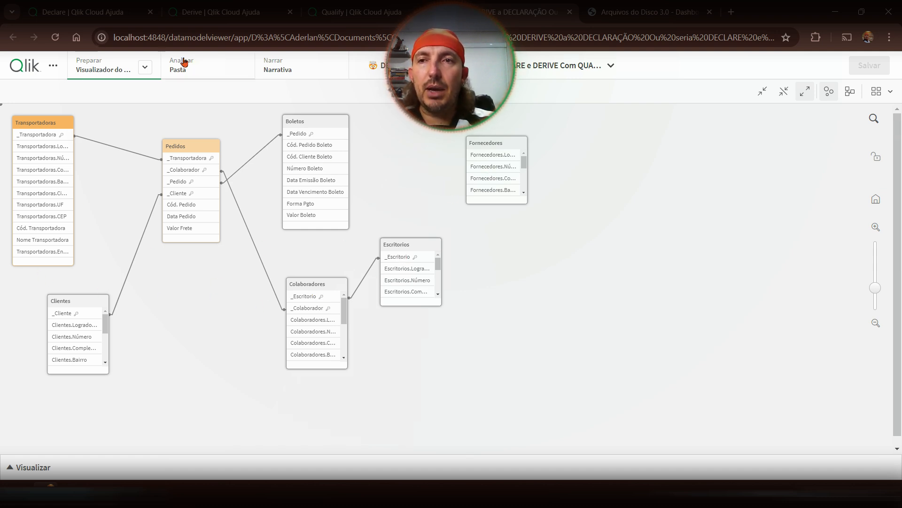
pyautogui.click(174, 69)
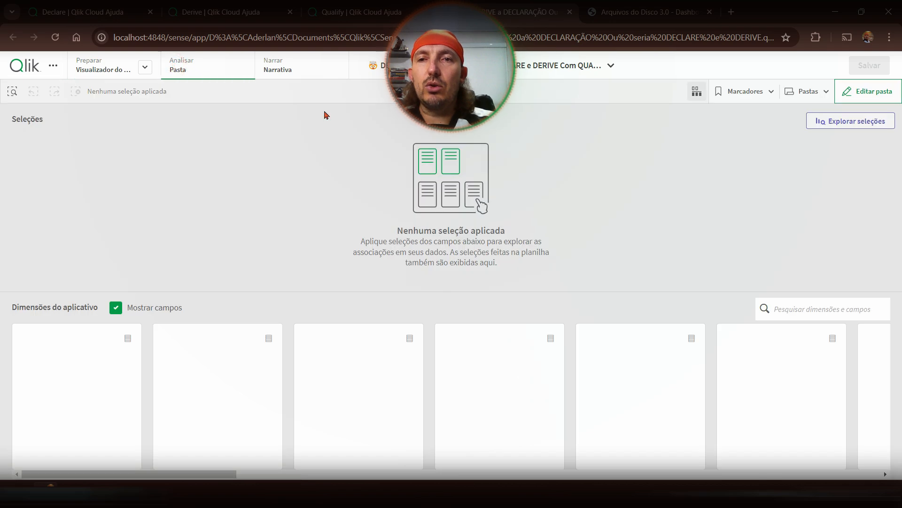
# Search the app's dimensions and fields for CEP.
pyautogui.click(792, 302)
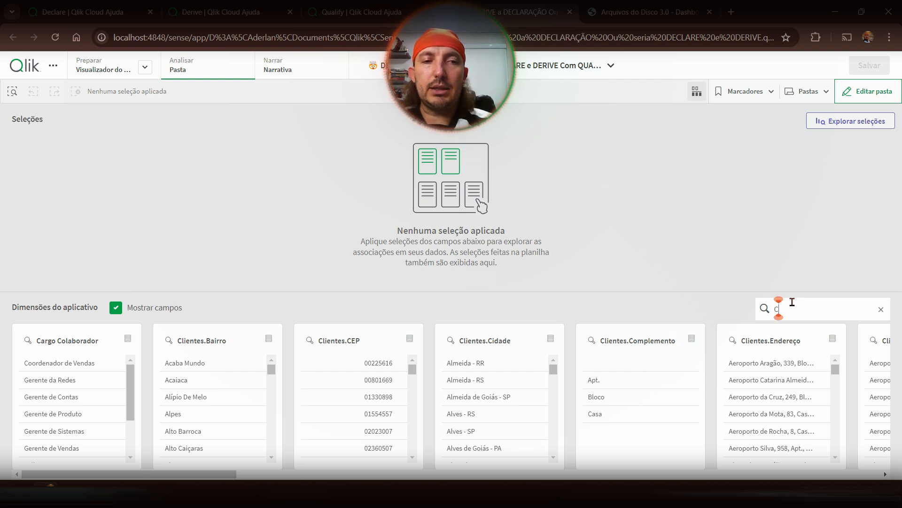
pyautogui.write('CEP;')
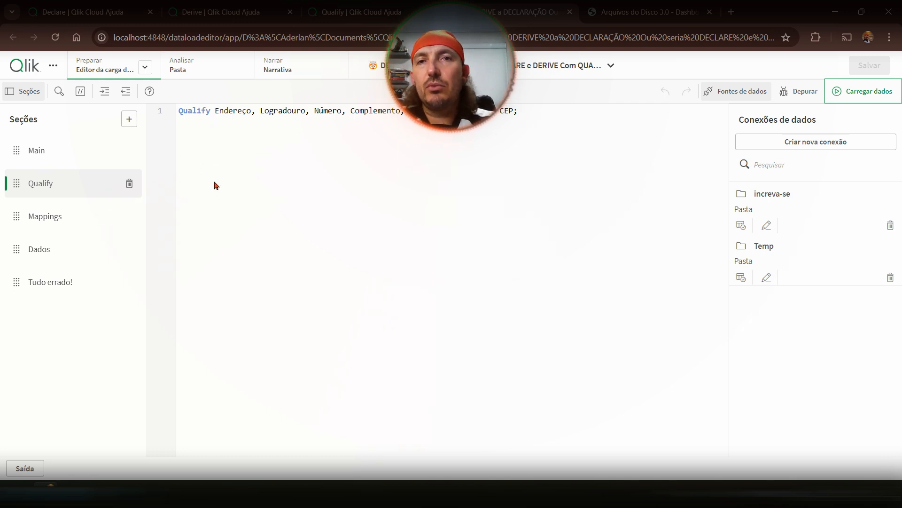
# Comment out the address Declare and Derive block at the end of the Main script section and save the app.
pyautogui.click(37, 150)
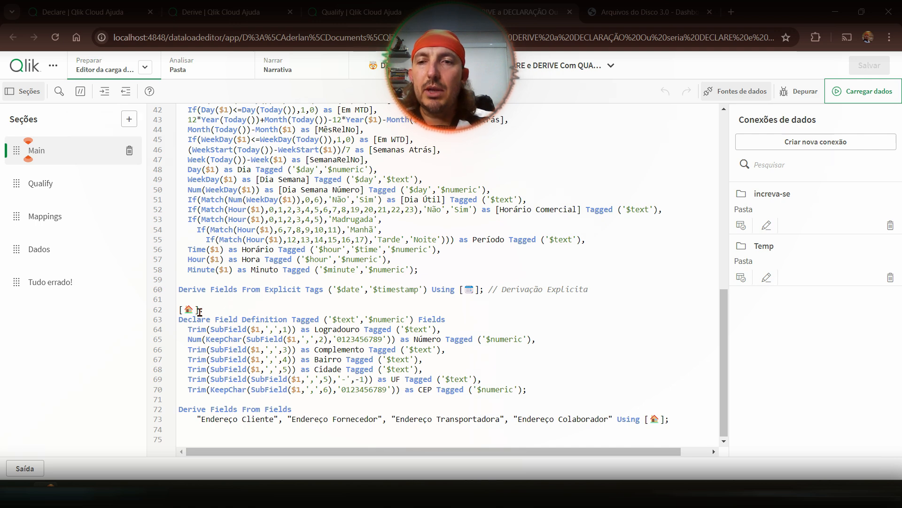
pyautogui.moveTo(180, 311); pyautogui.dragTo(689, 429)
pyautogui.hotkey('ctrl', 'k')
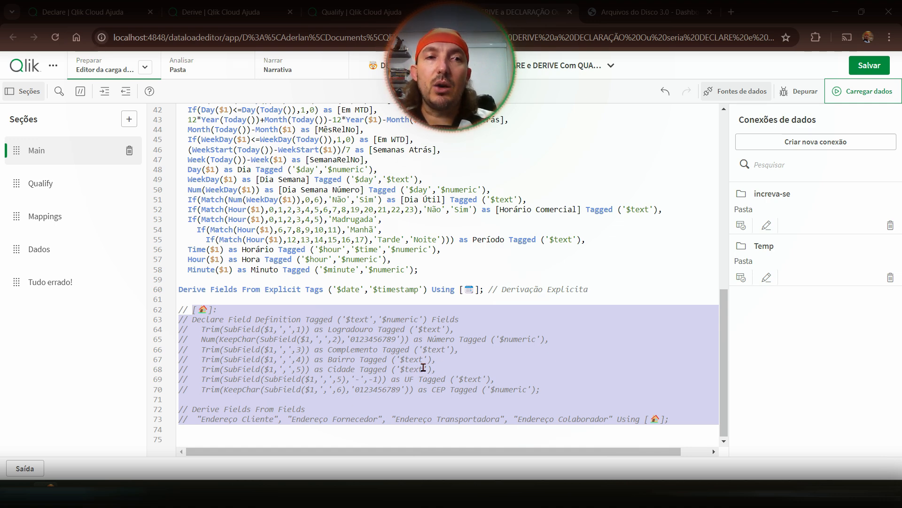
pyautogui.click(860, 67)
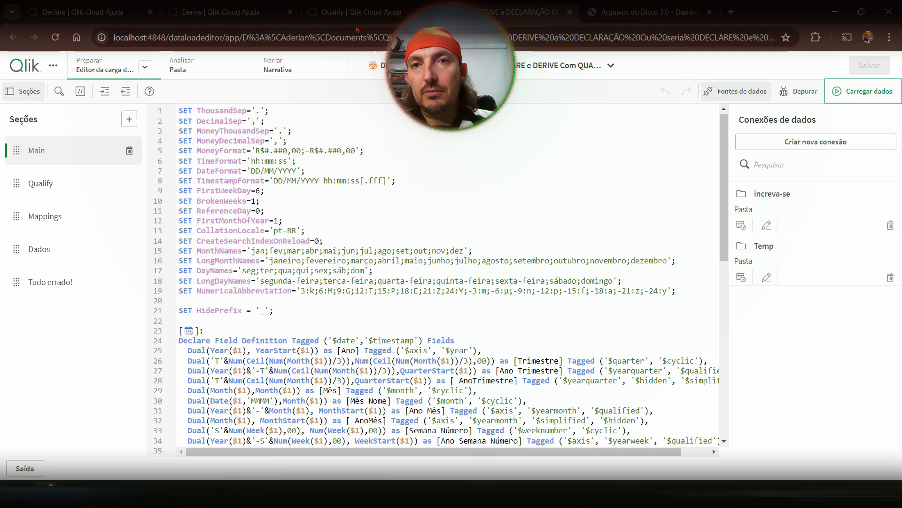
# Examine the Qualify help page's syntax, fieldlist argument and first example.
pyautogui.click(356, 19)
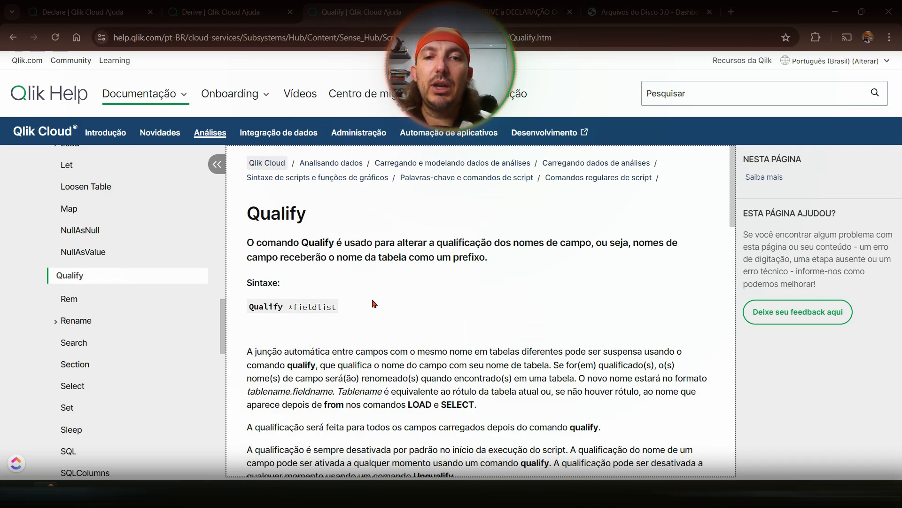
pyautogui.scroll(-10, 374, 303)
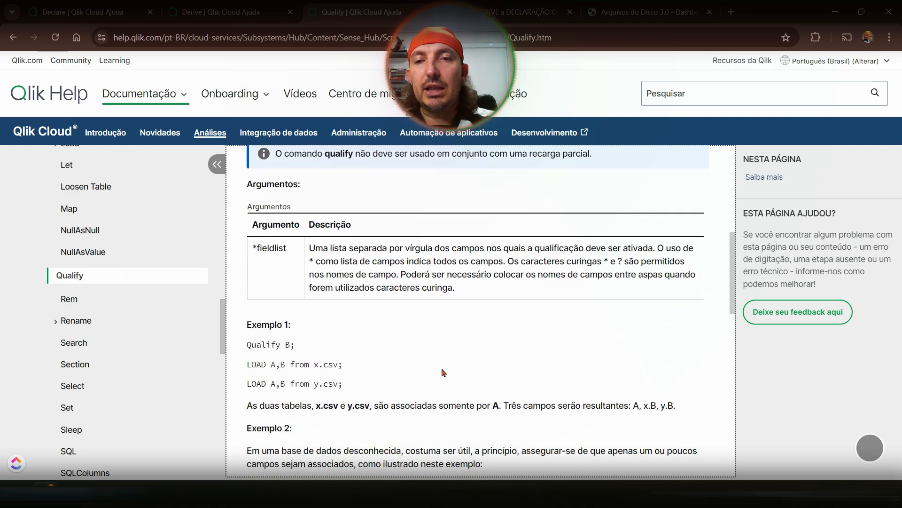
pyautogui.scroll(10, 394, 395)
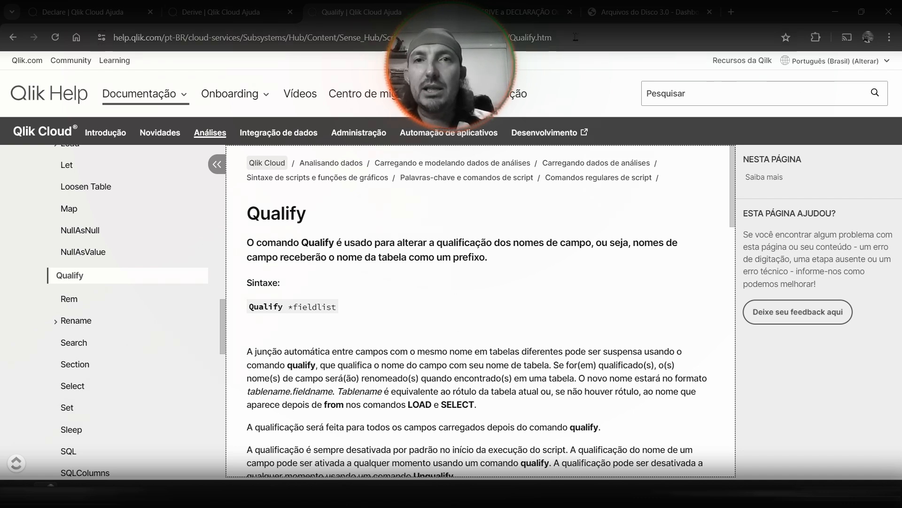
# Return to the load script and repeatedly toggle commenting on the address Declare and Derive block in the Main section.
pyautogui.click(535, 14)
pyautogui.scroll(-9, 371, 217)
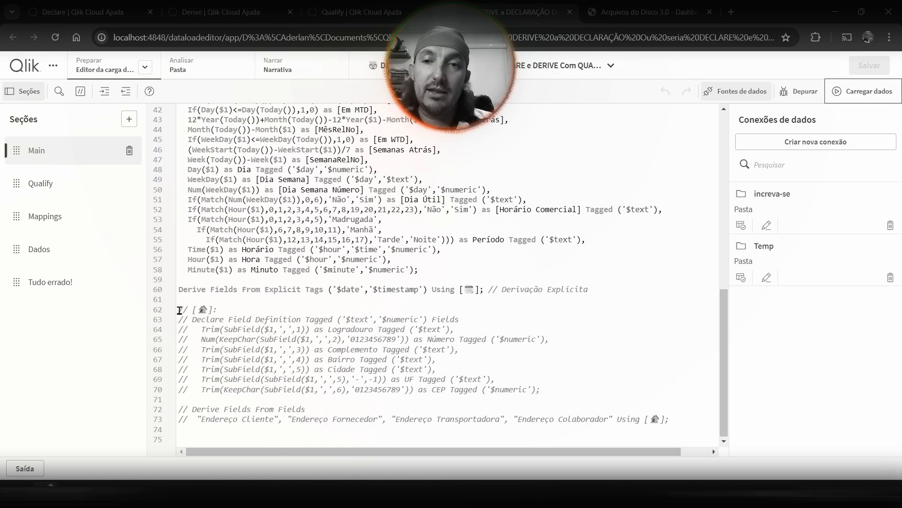
pyautogui.moveTo(179, 310); pyautogui.dragTo(699, 424)
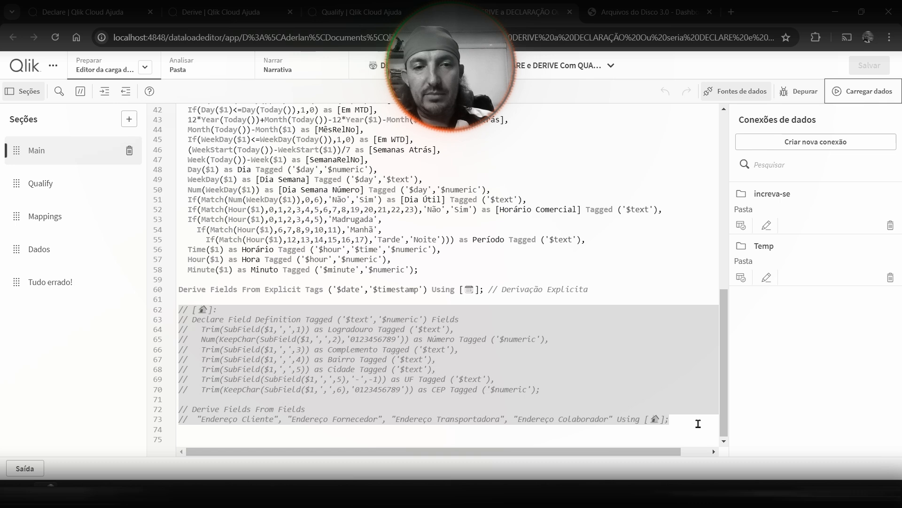
pyautogui.hotkey('ctrl', 'k')
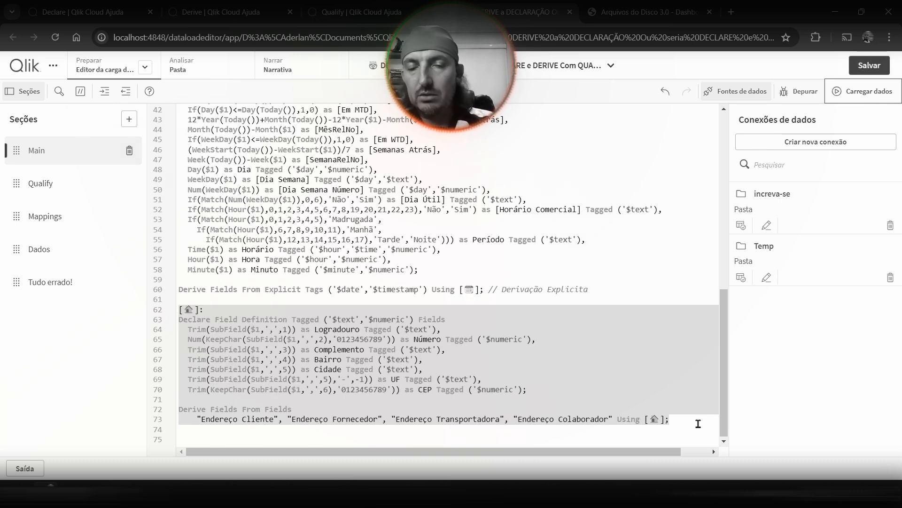
pyautogui.hotkey('ctrl', 'k')
pyautogui.hotkey('ctrl', 'k')
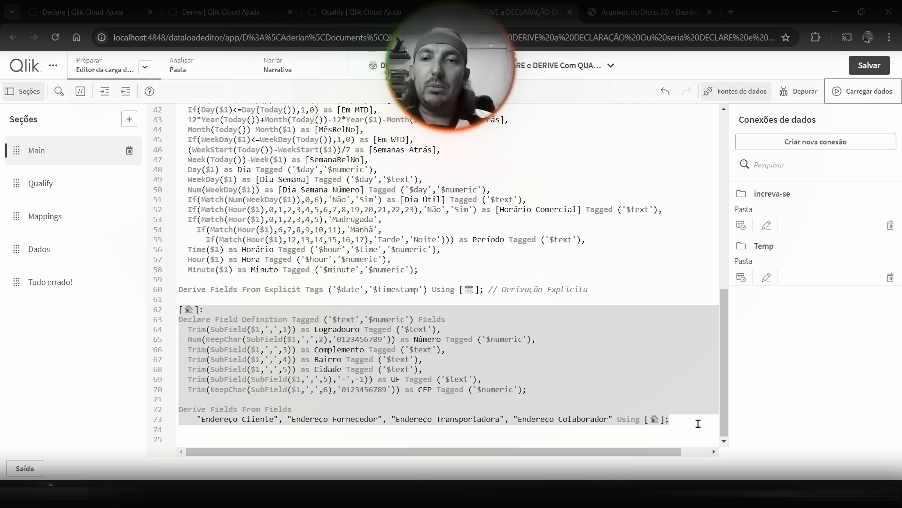
pyautogui.hotkey('ctrl', 'k')
pyautogui.hotkey('ctrl', 'k')
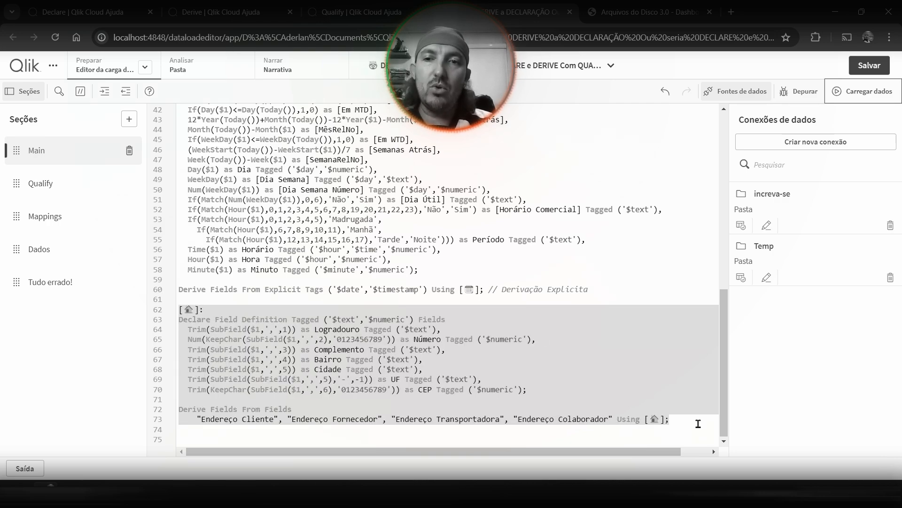
pyautogui.hotkey('ctrl', 'k')
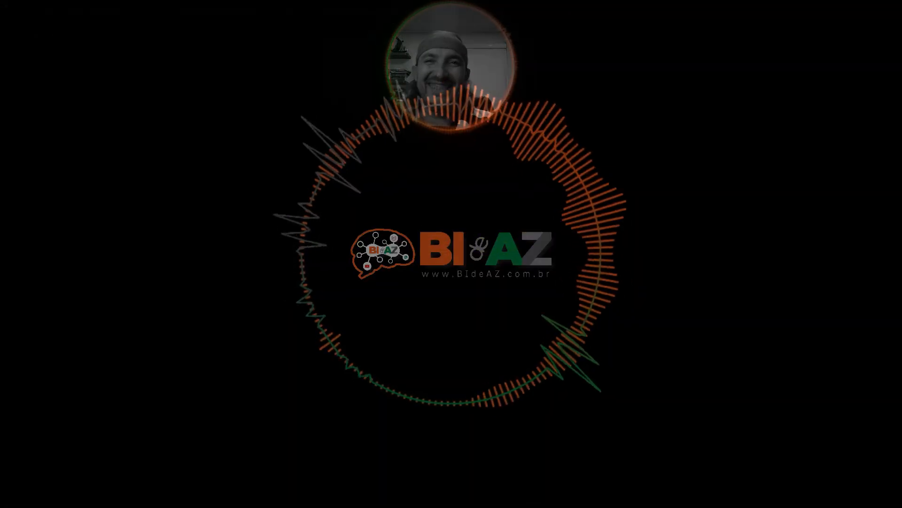